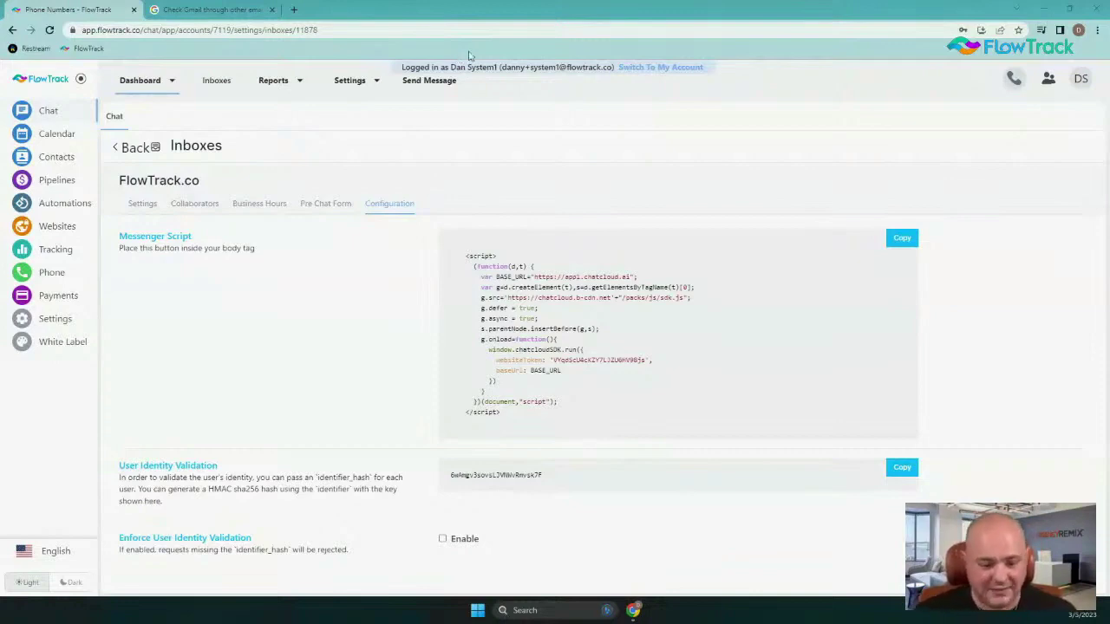
Open the Google security alert conversation in Chat and look over the Automations and Phone sections.
left_click(48, 112)
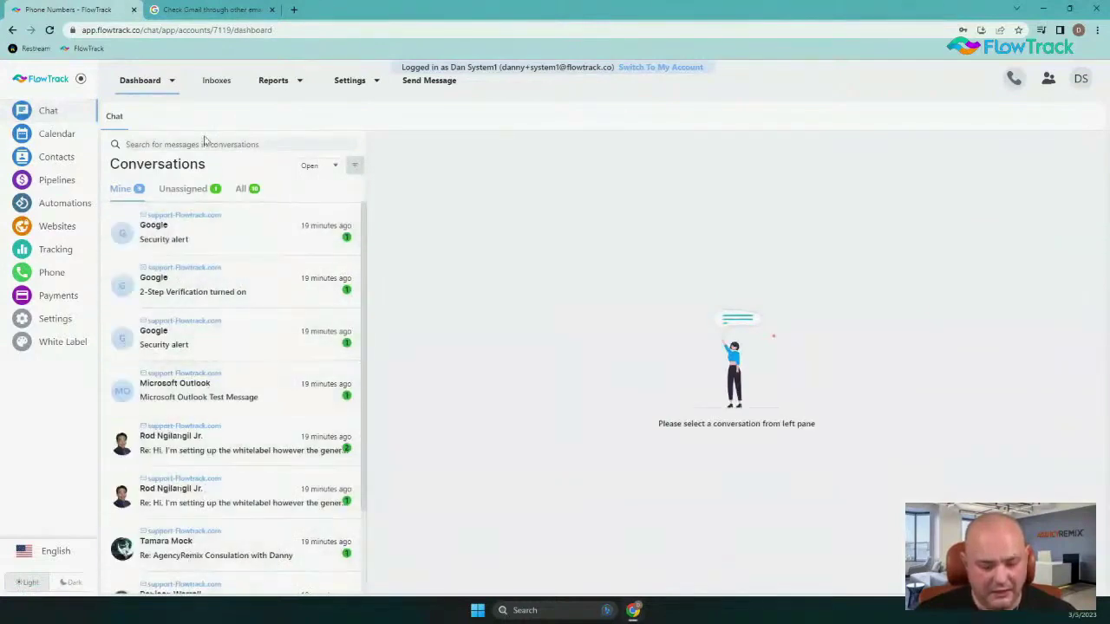
left_click(214, 229)
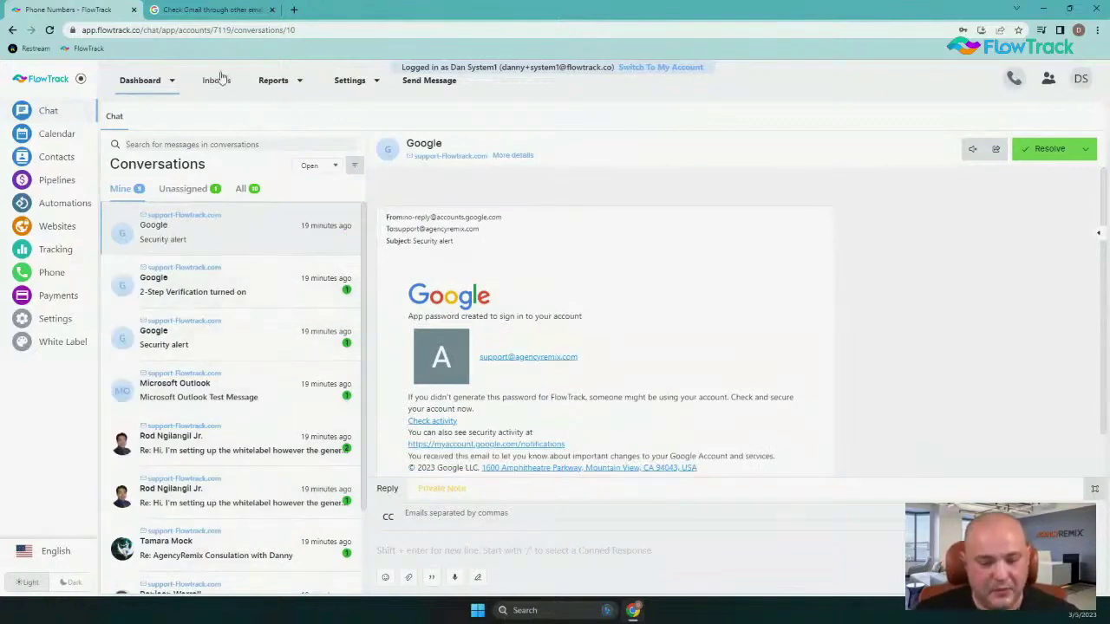
left_click(66, 203)
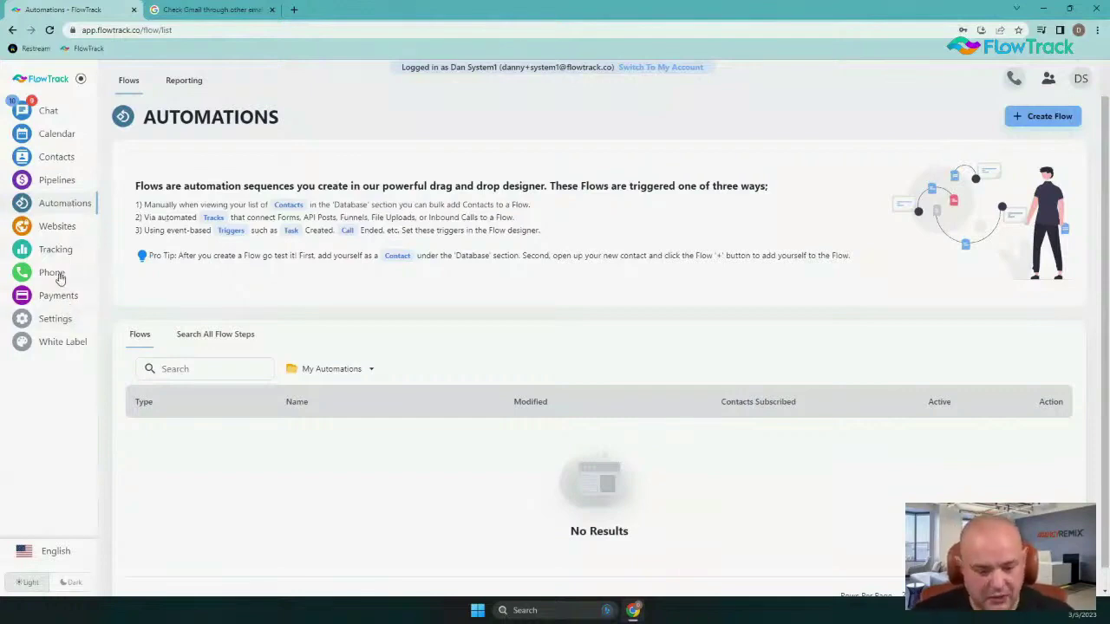
left_click(59, 276)
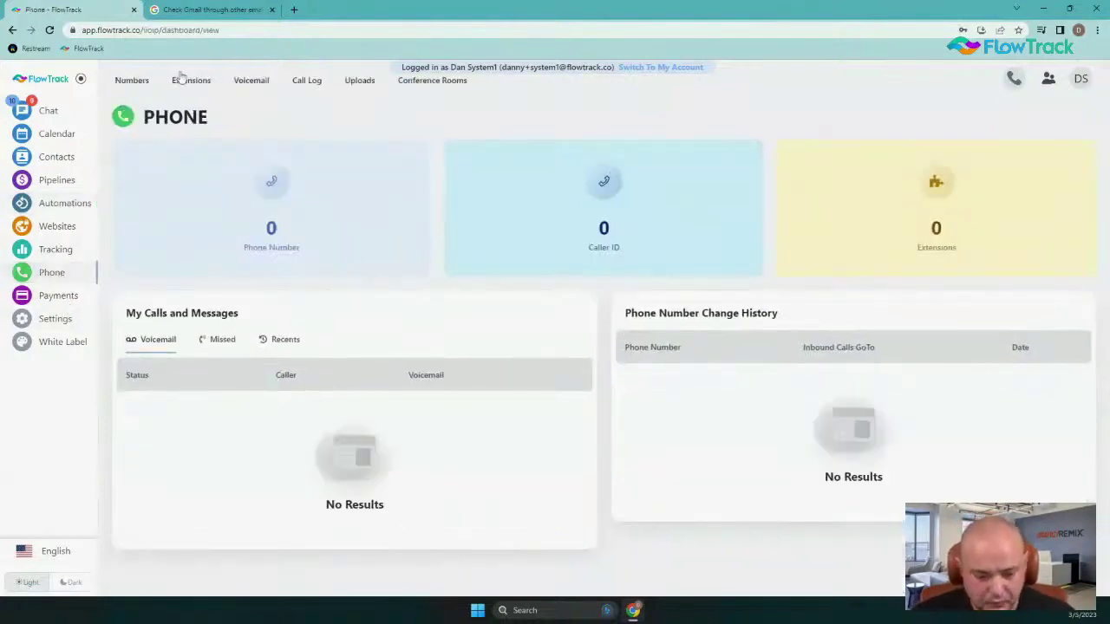
Switch back to the own account and view the SMS Plan page for its phone numbers.
left_click(640, 67)
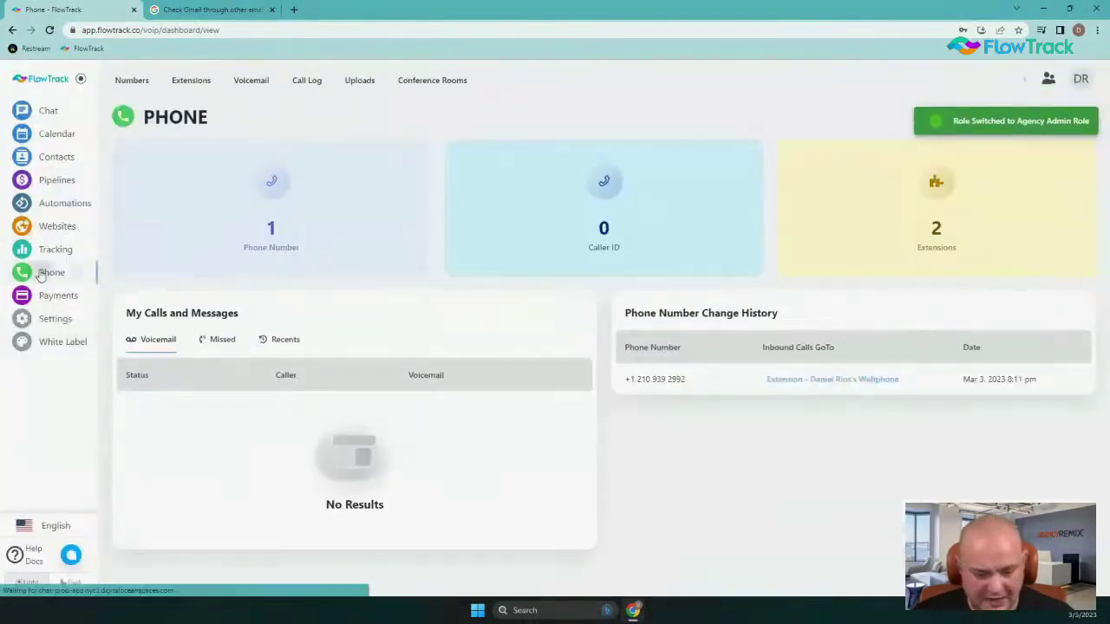
left_click(253, 192)
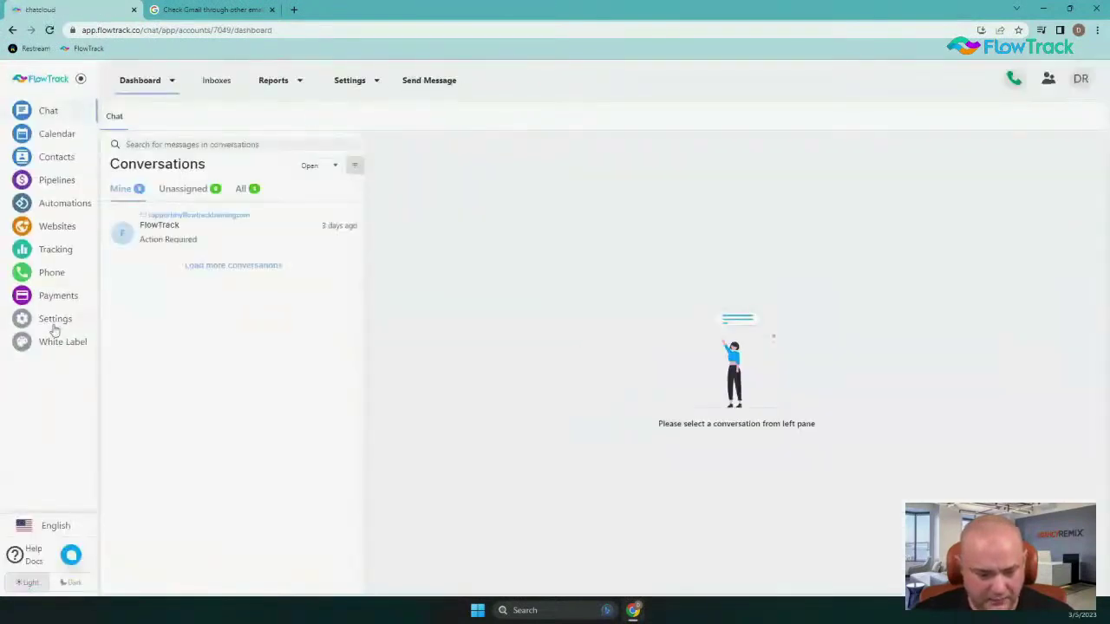
left_click(50, 274)
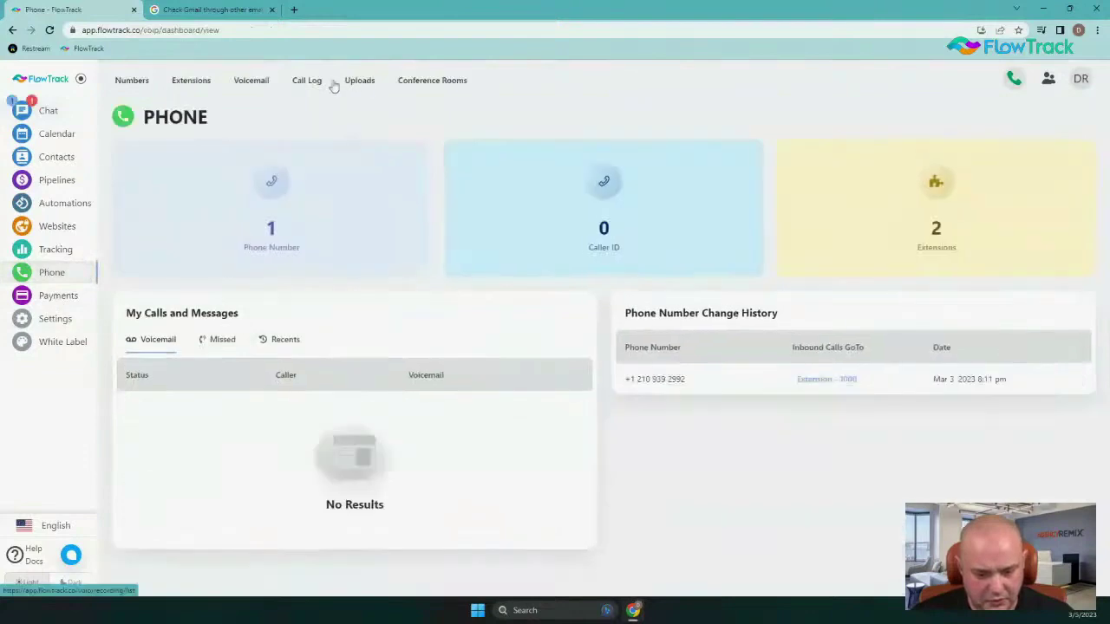
left_click(271, 189)
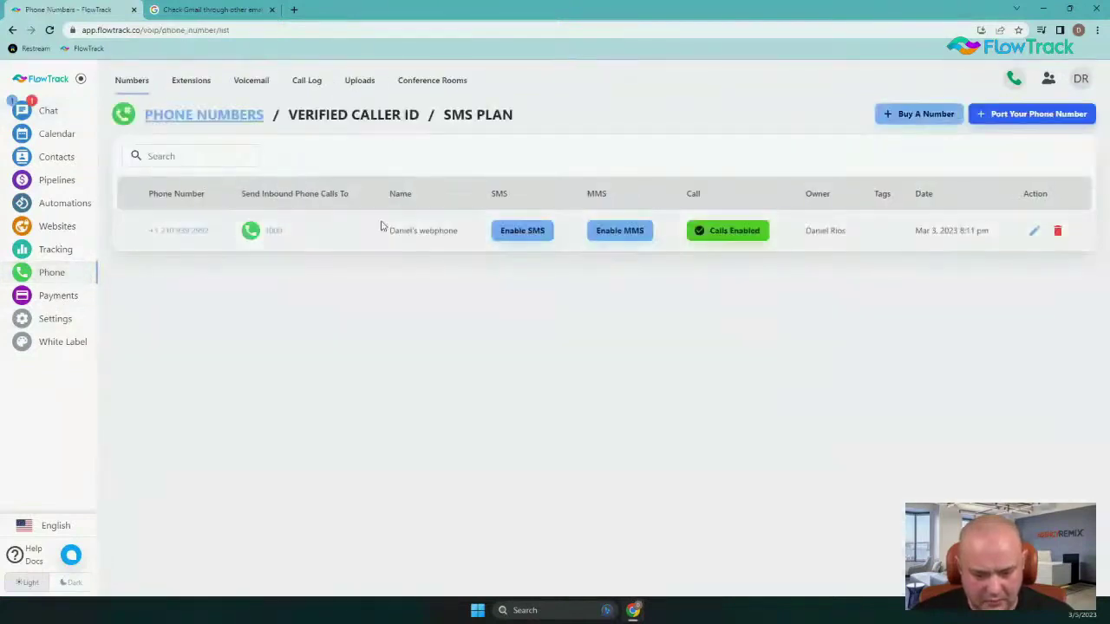
left_click(479, 116)
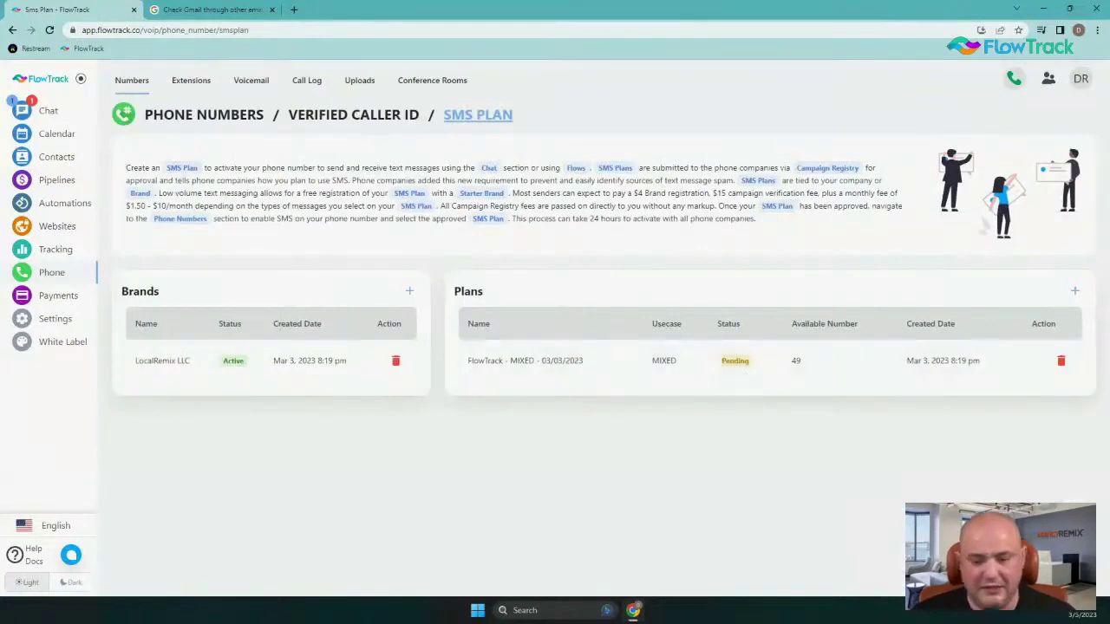
Switch to AgencyRemix in the other browser window, shown maximized, and view the list of chat inboxes.
left_click(1043, 8)
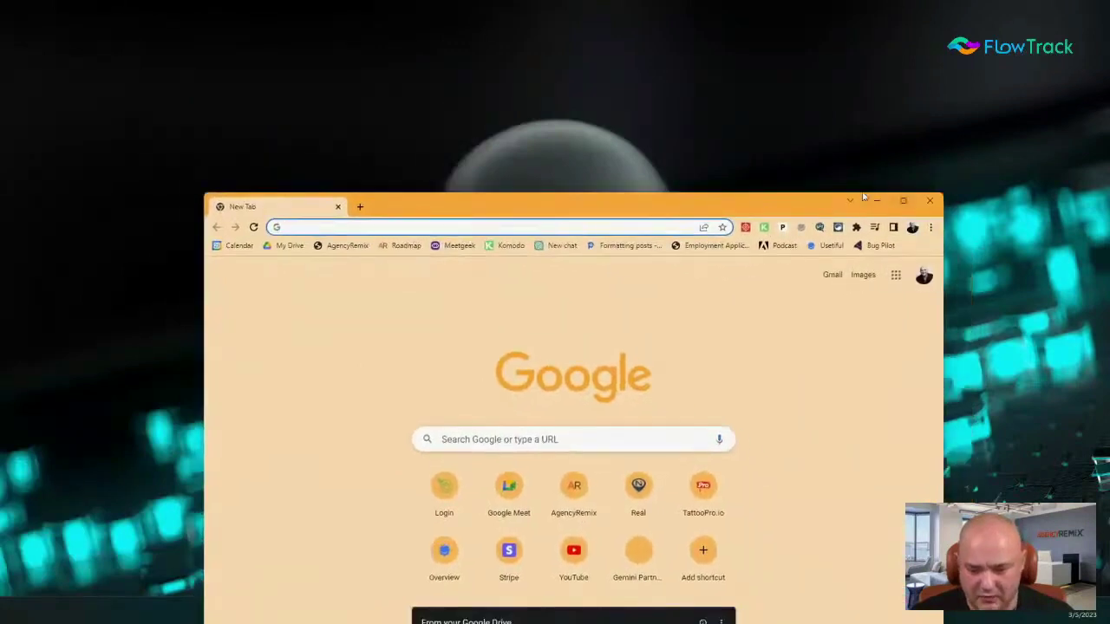
left_click(903, 200)
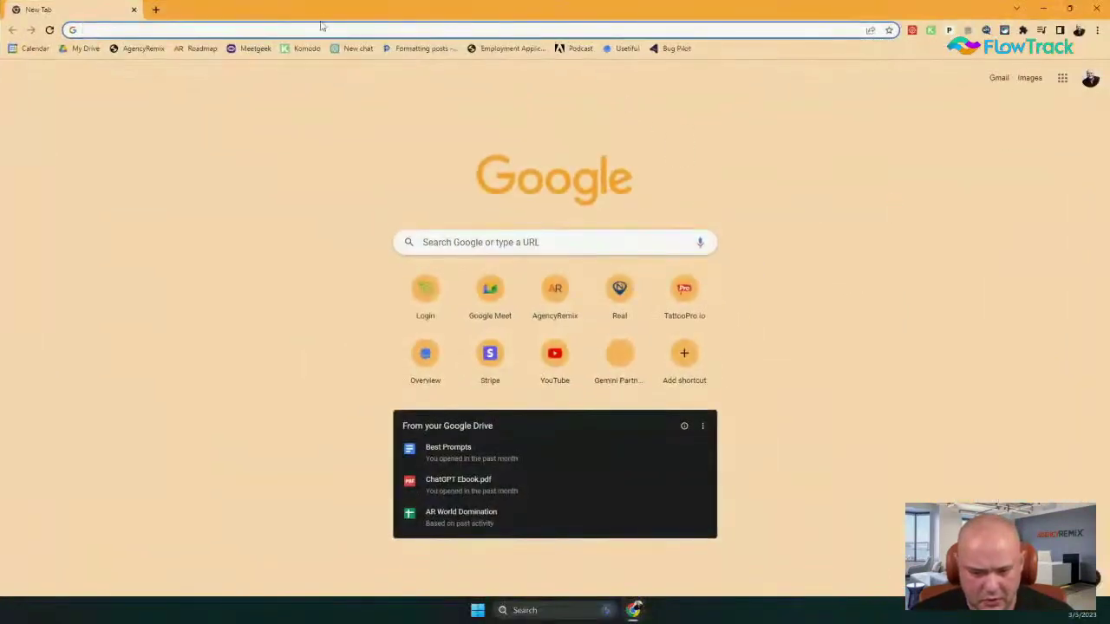
left_click(132, 52)
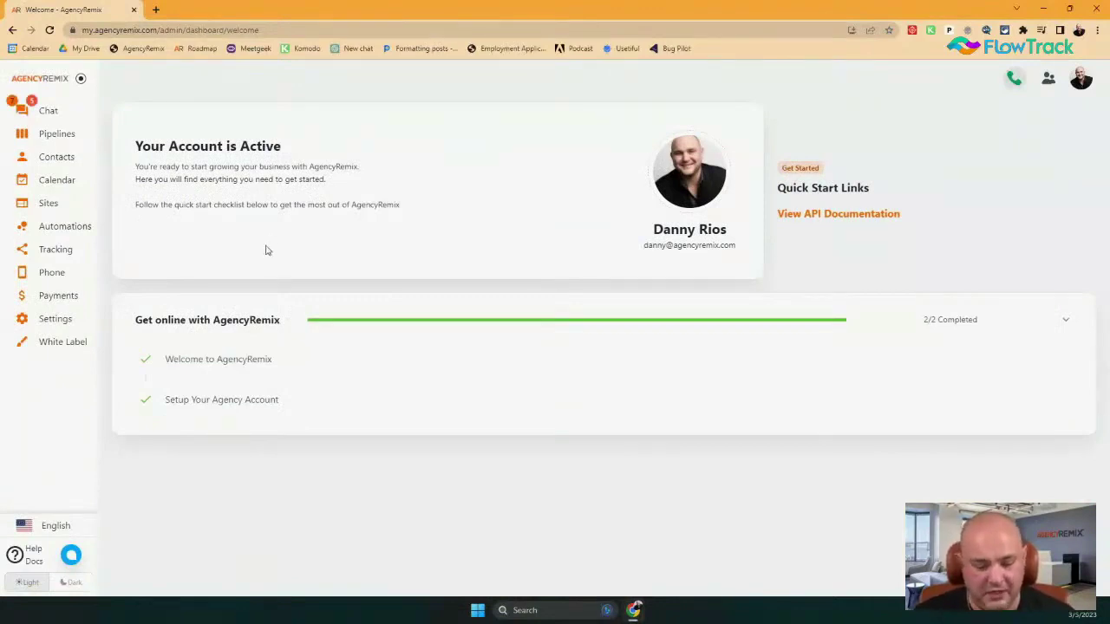
left_click(41, 112)
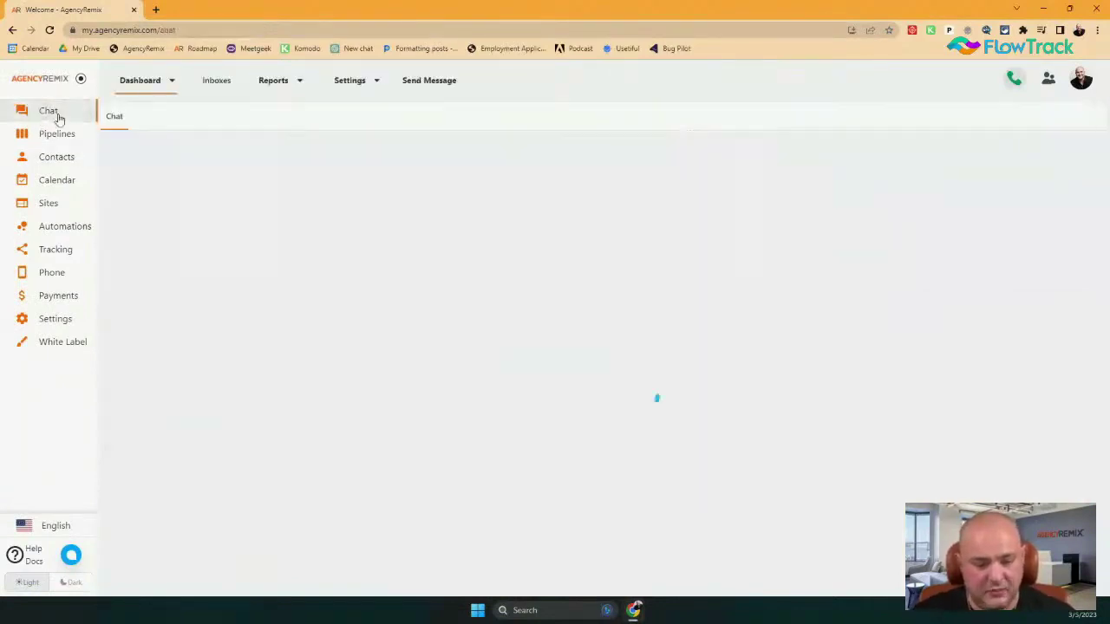
left_click(213, 83)
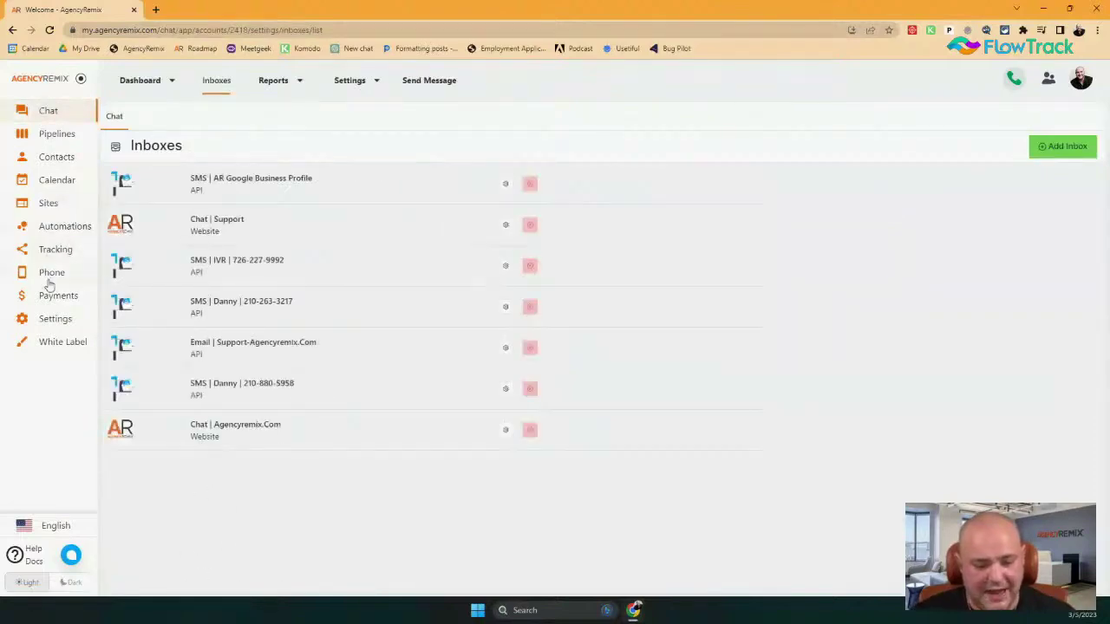
Create a new automation flow that processes Contacts.
left_click(60, 226)
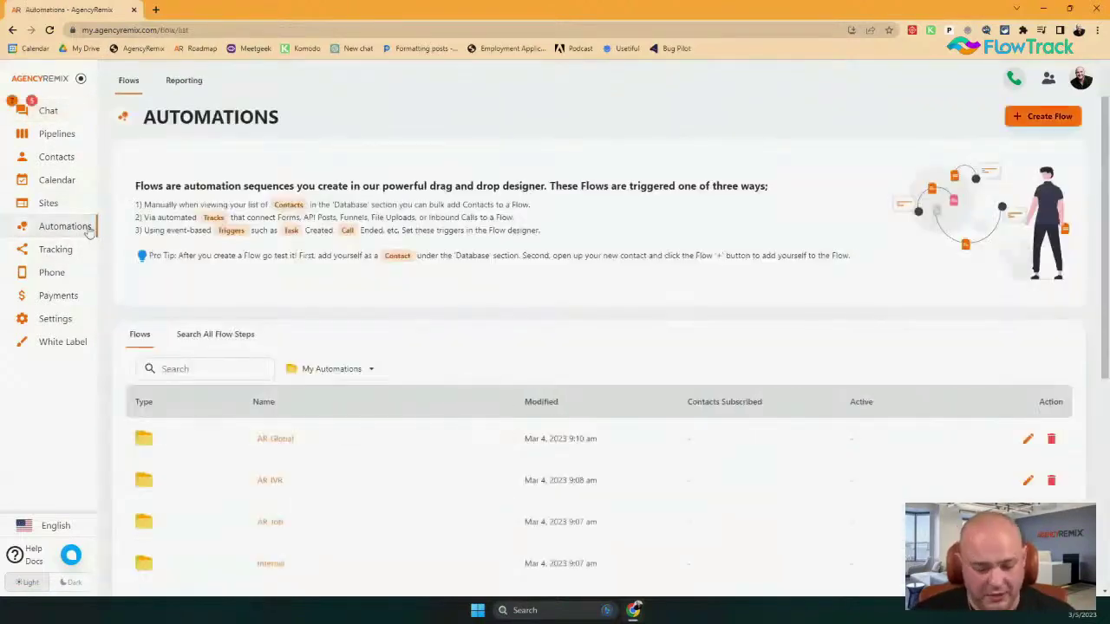
scroll(589, 382, "down", 5)
scroll(648, 223, "up", 5)
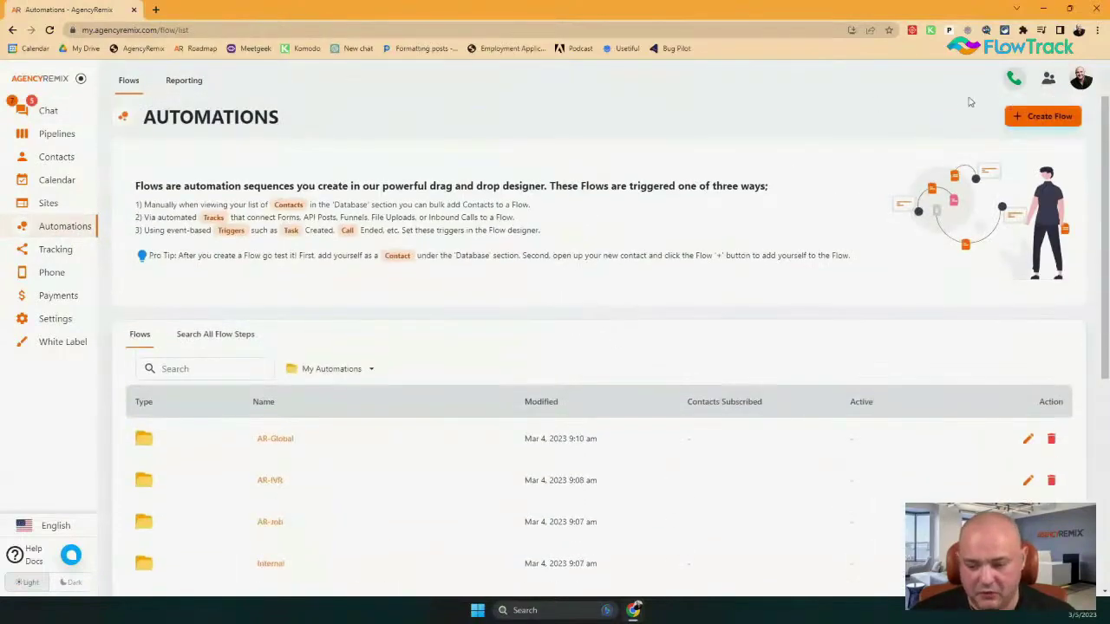
left_click(1033, 116)
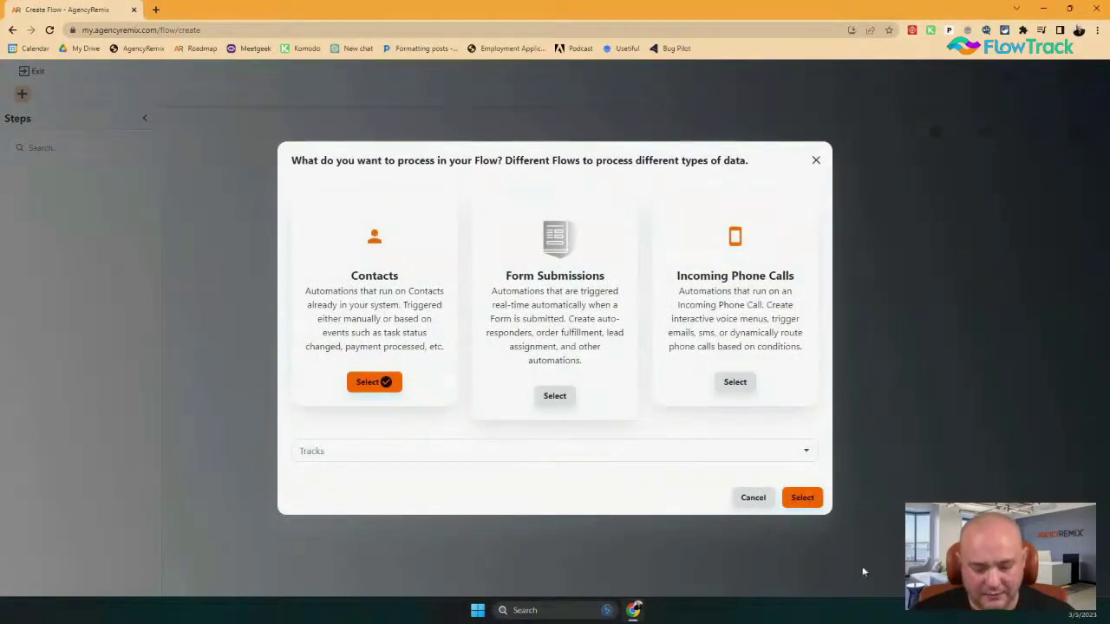
left_click(812, 496)
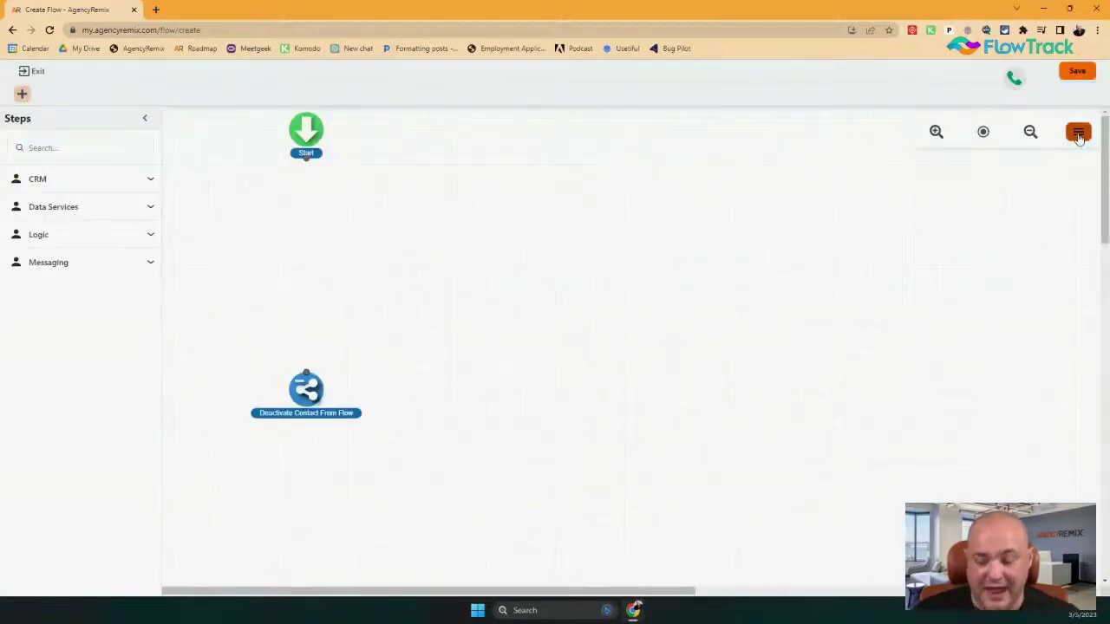
Rename the draft flow as "Incoming Chat - New Message" in its flow information and save the name.
left_click(1079, 135)
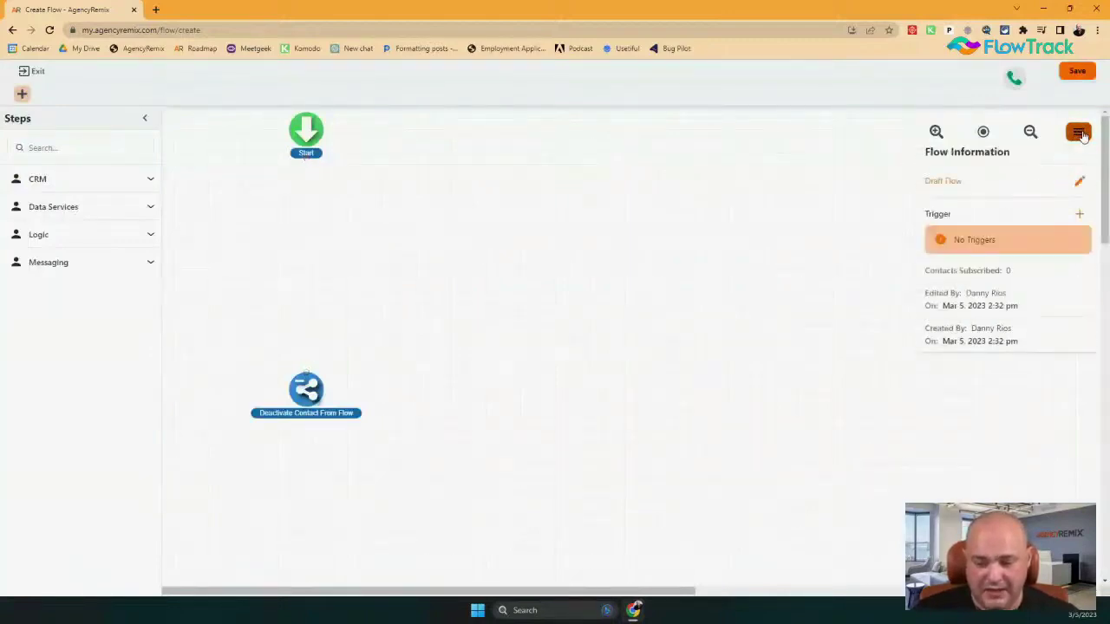
left_click(1075, 181)
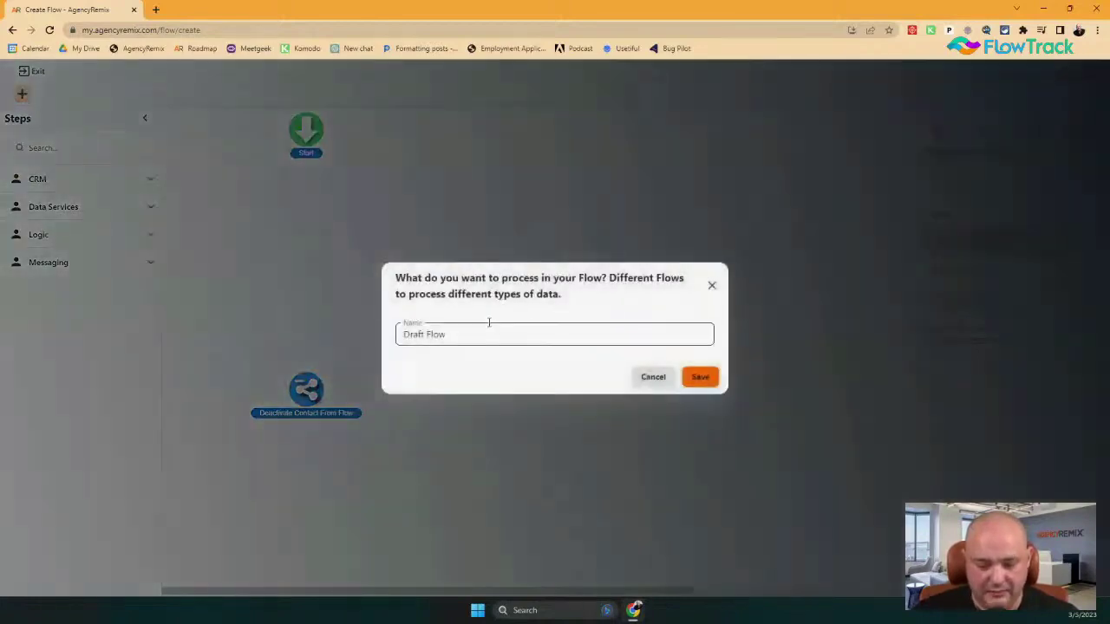
left_click_drag(488, 330, 335, 347)
type("Incoming Chat WE#")
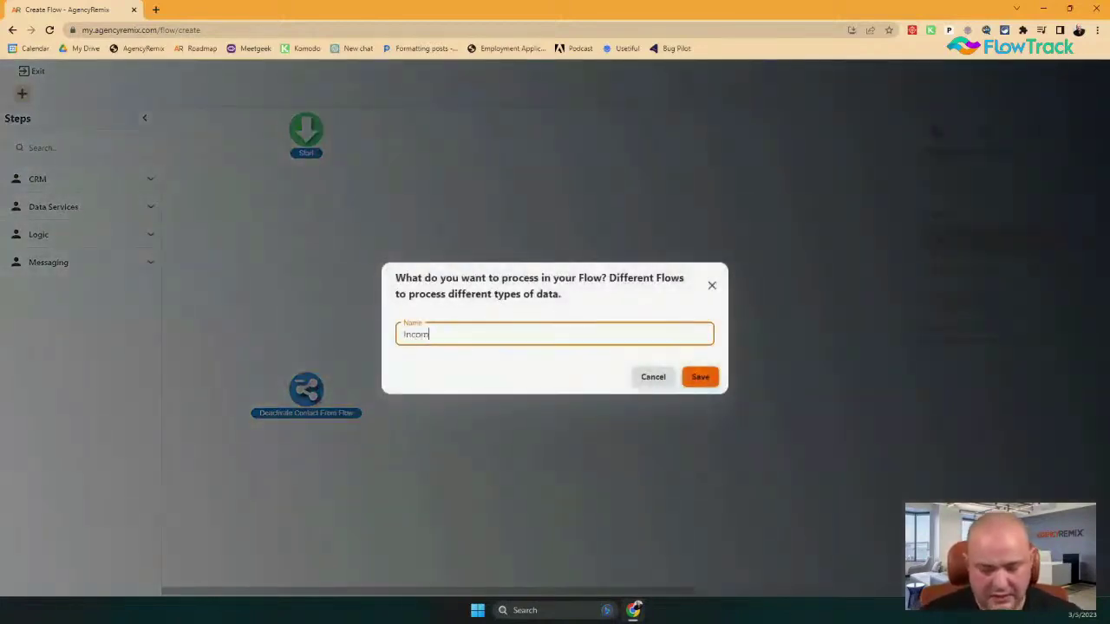
key("BackSpace")
key("BackSpace")
key("BackSpace")
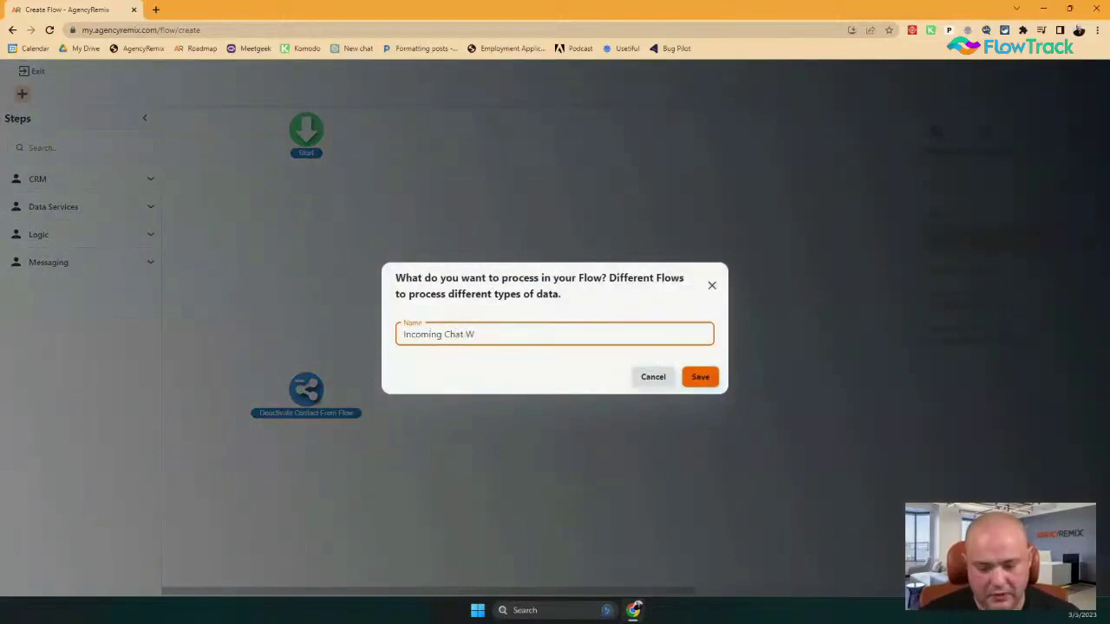
type("Notification")
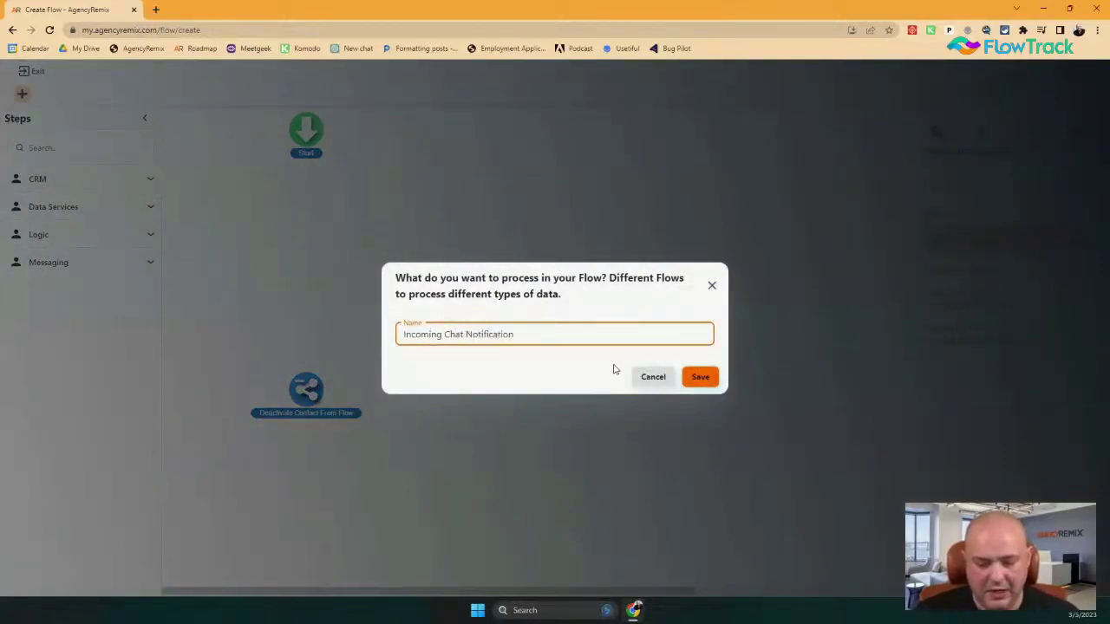
left_click_drag(525, 335, 467, 338)
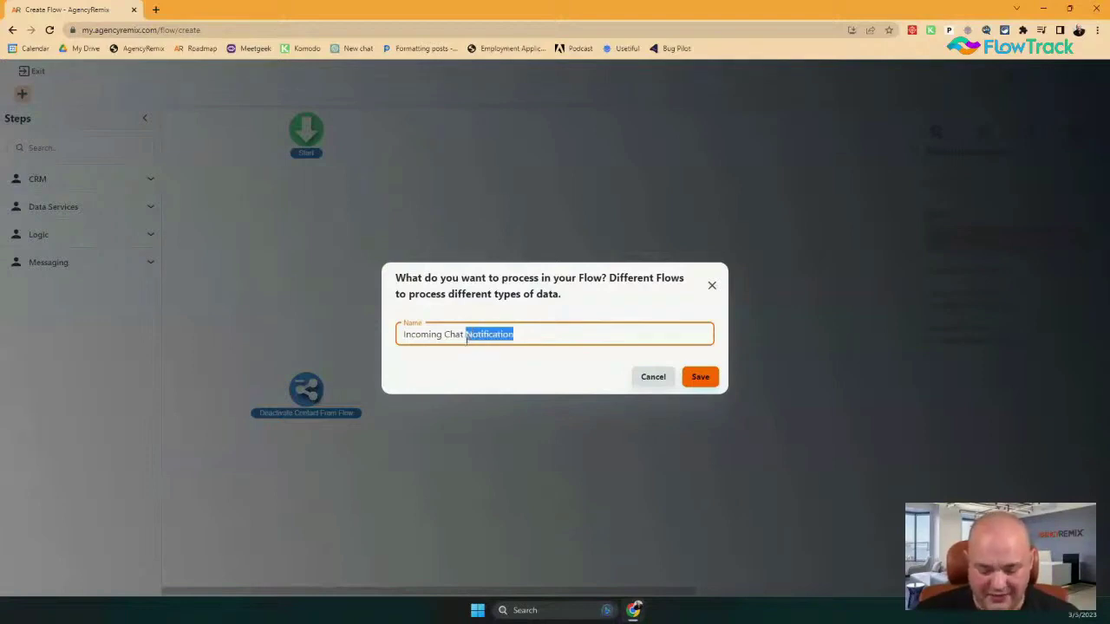
key("BackSpace")
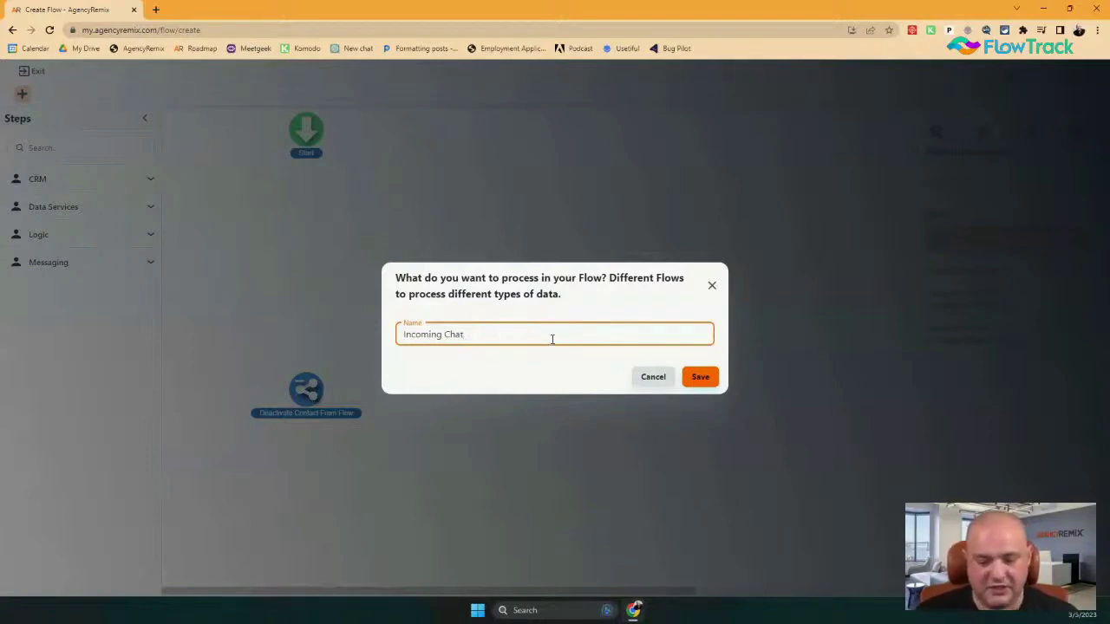
type("- N")
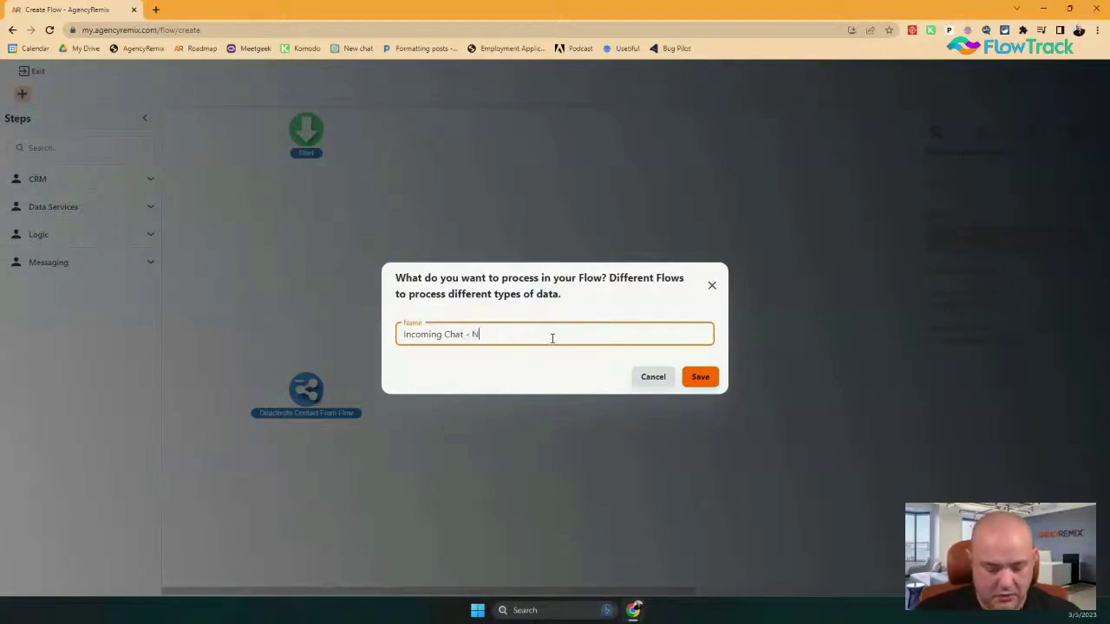
type("ew Message")
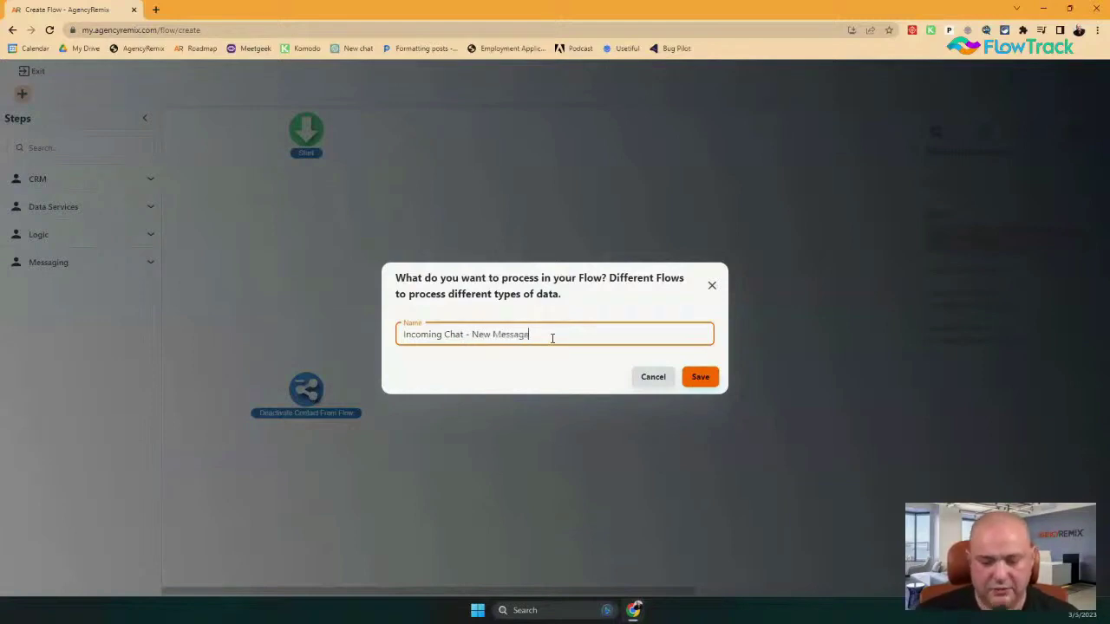
left_click(701, 377)
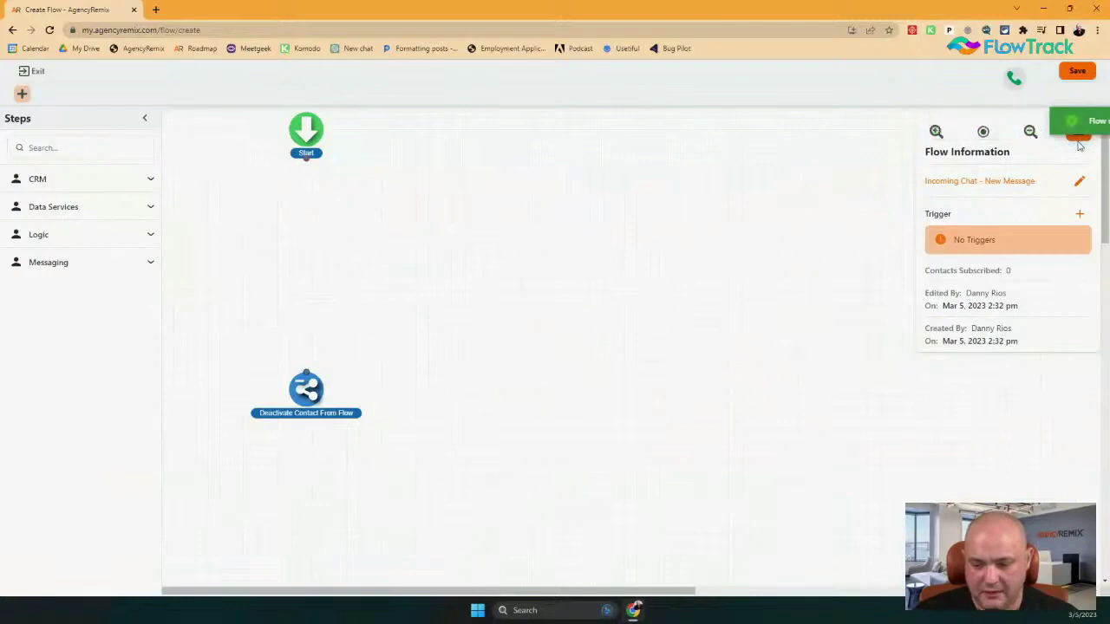
Add a trigger to the flow and choose the New Incoming Chat Message event from the Chat category.
left_click(1080, 216)
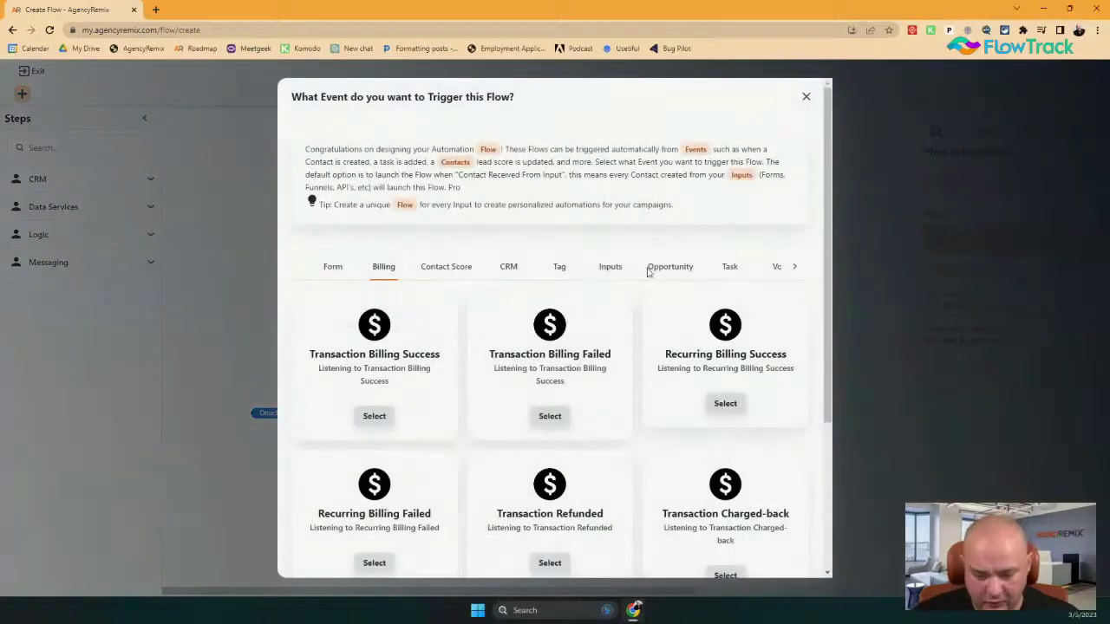
left_click(794, 267)
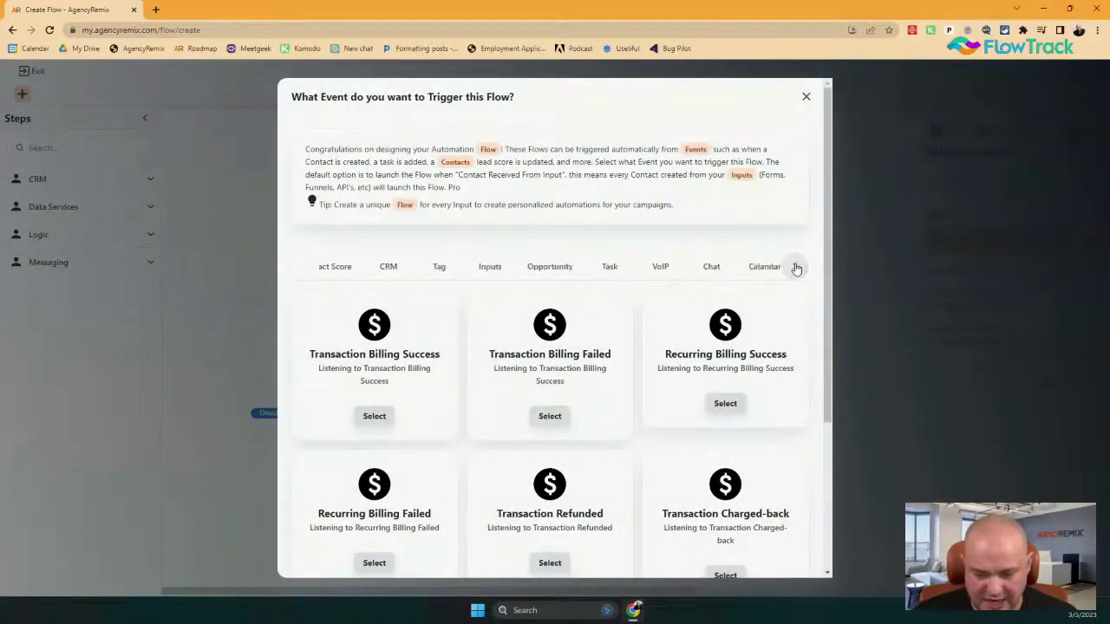
left_click(709, 271)
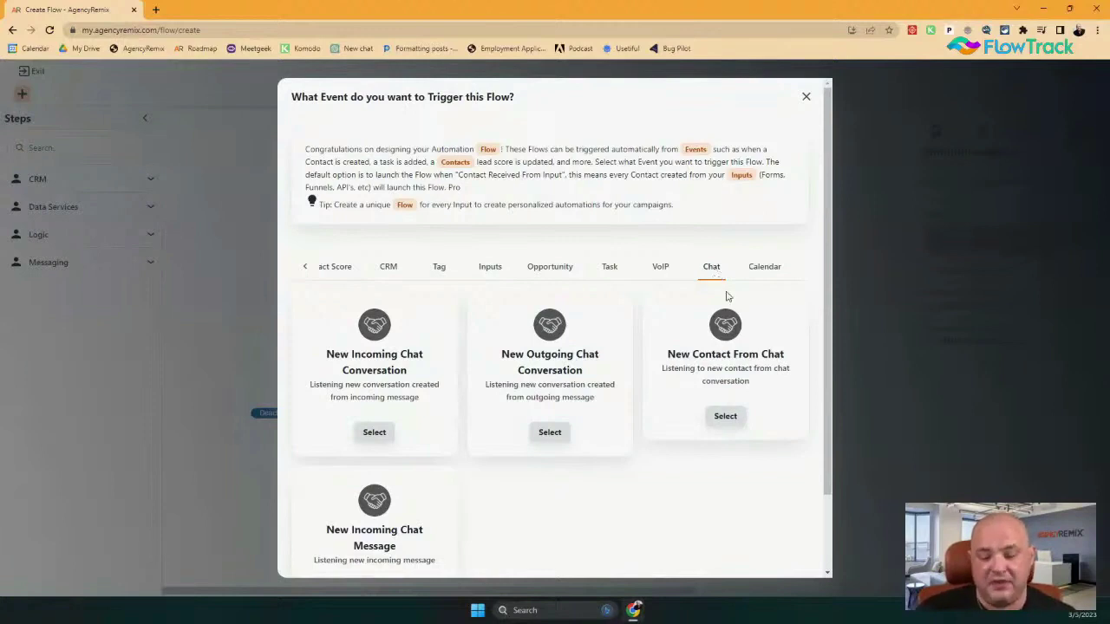
scroll(632, 321, "down", 1)
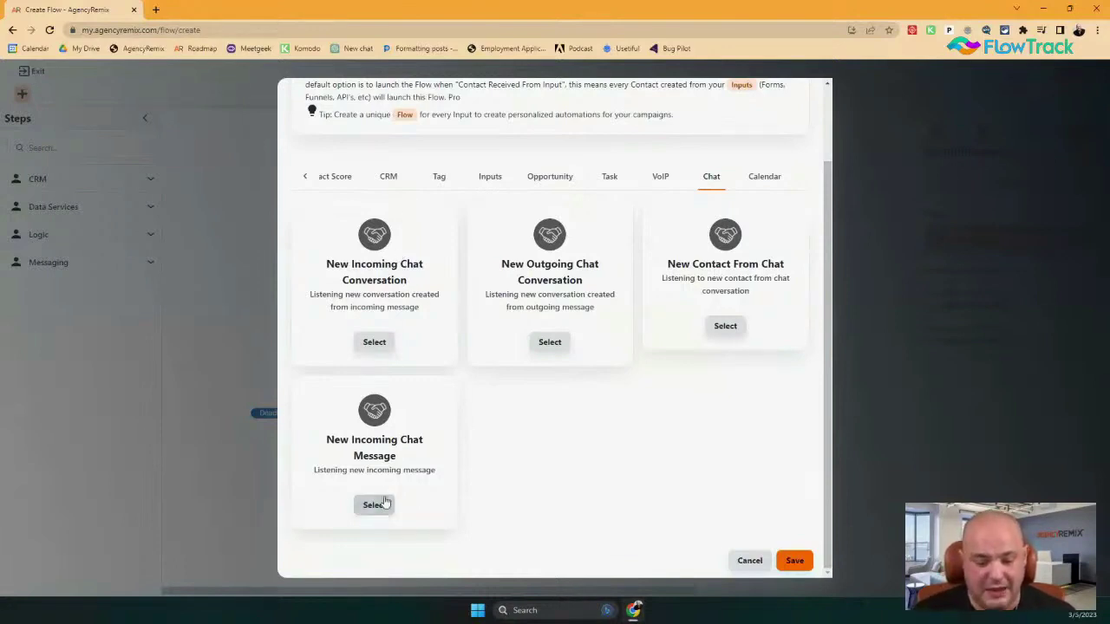
left_click(382, 503)
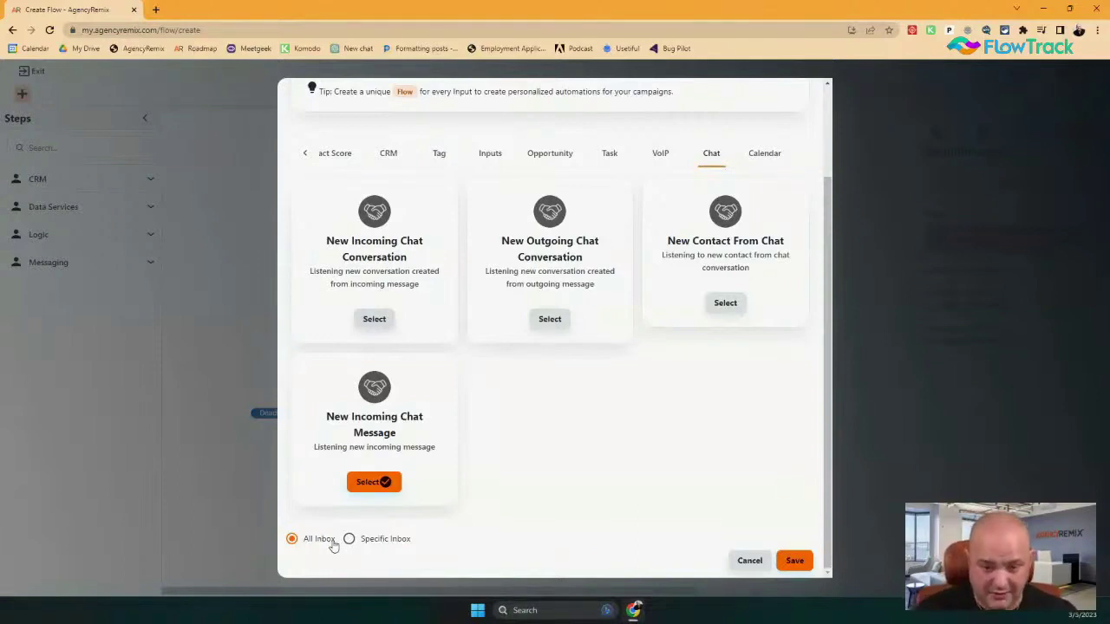
Limit the trigger to specific inboxes and select the Chat | Support and Chat | agencyremix.com inboxes.
left_click(387, 538)
scroll(511, 442, "down", 1)
left_click(438, 527)
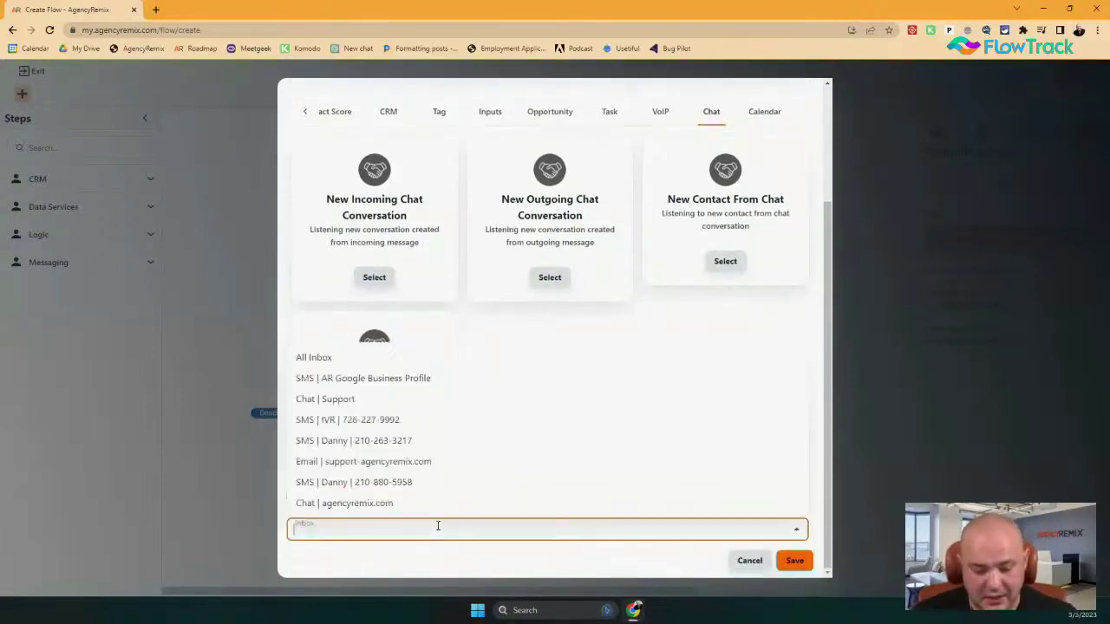
left_click(354, 400)
left_click(446, 527)
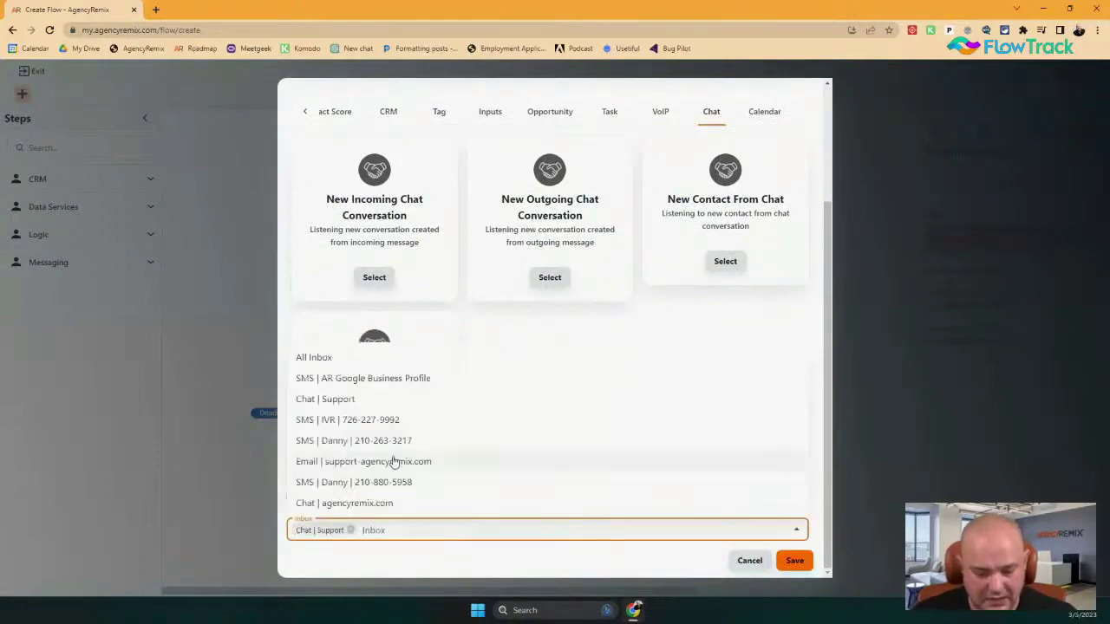
left_click(391, 503)
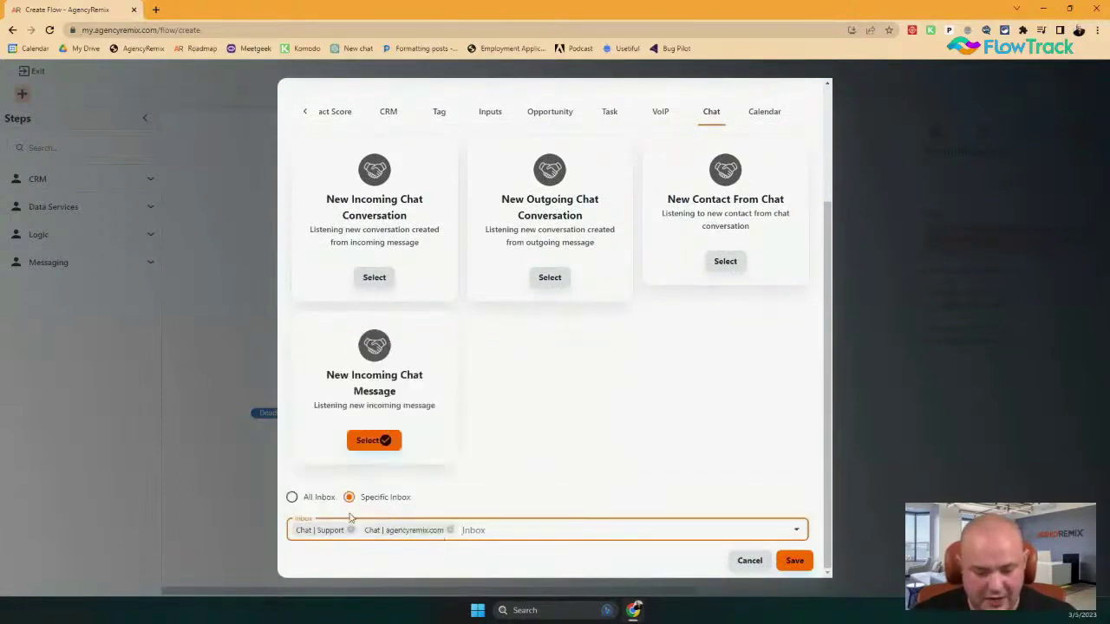
Add the SMS inboxes for IVR, AR Google Business Profile and the team member listed directly below IVR, and save the trigger.
left_click(497, 528)
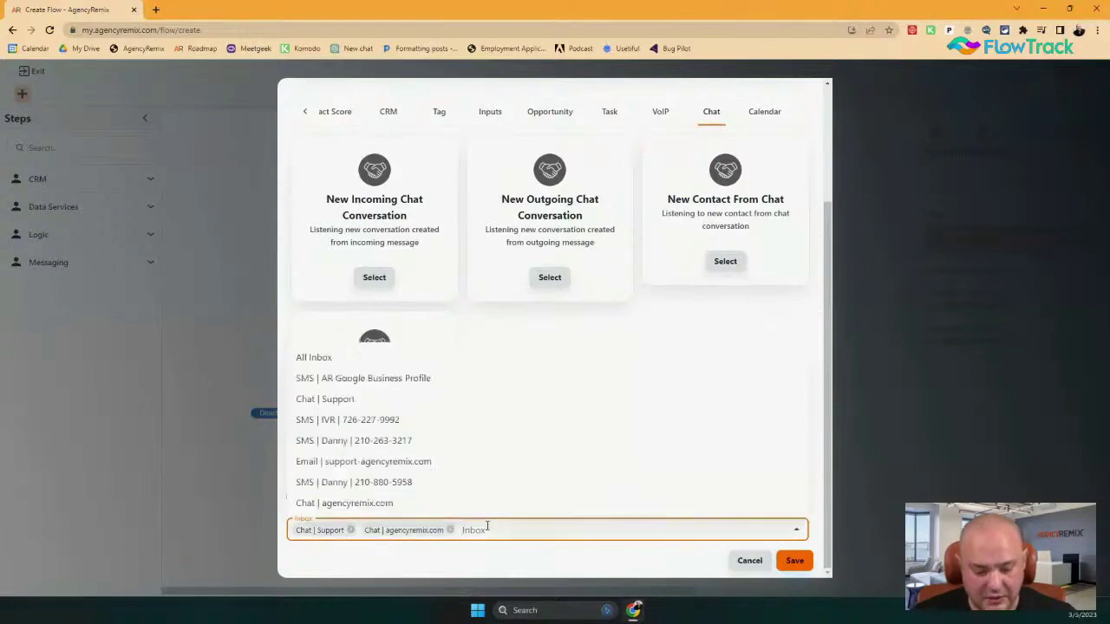
left_click(376, 440)
left_click(583, 528)
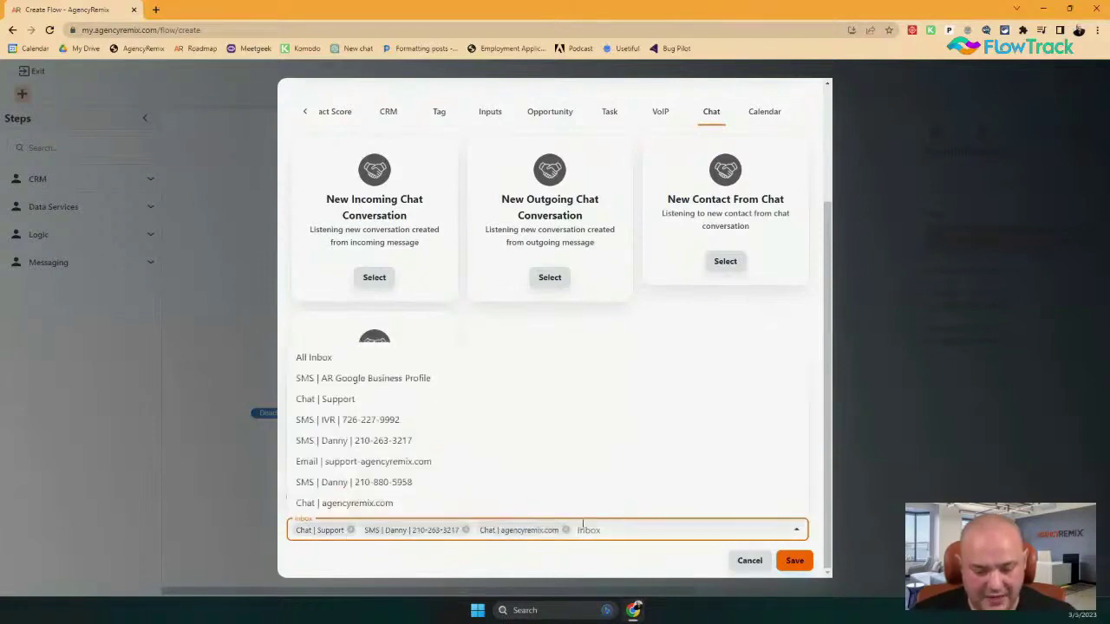
left_click(446, 423)
left_click(620, 516)
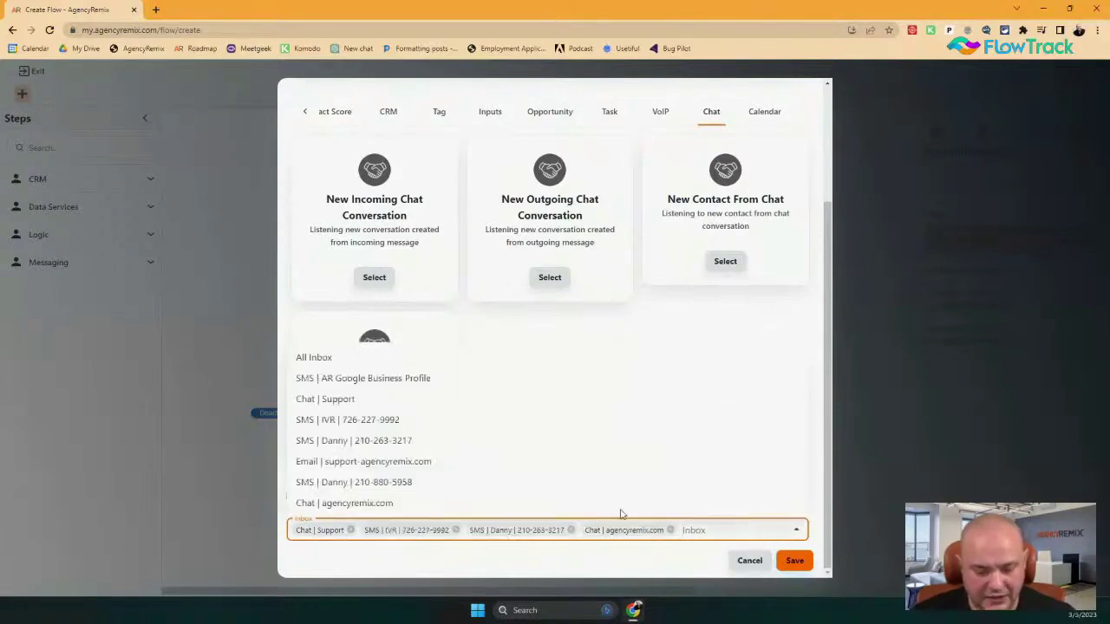
left_click(365, 381)
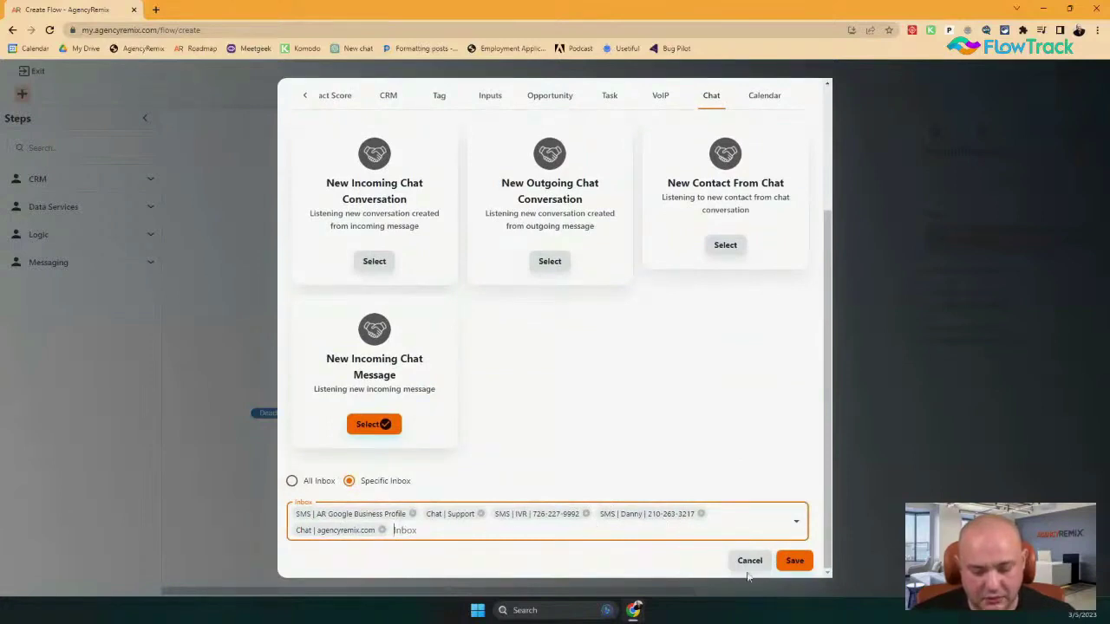
left_click(795, 561)
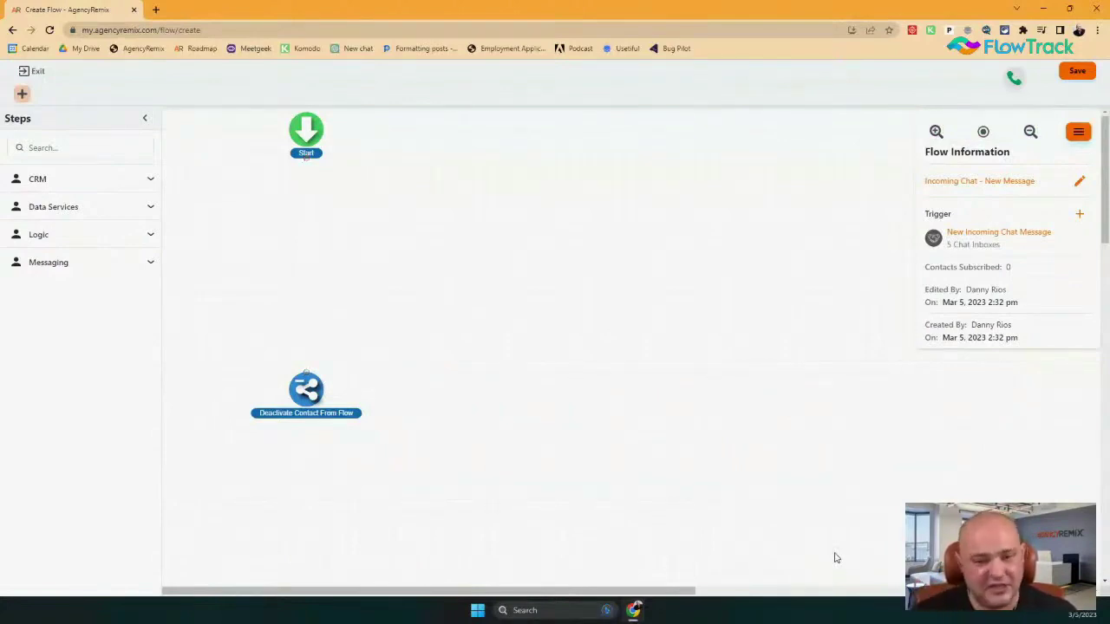
Add a CRM Lookup contact step below Start and set its search field to Phone.
left_click(70, 181)
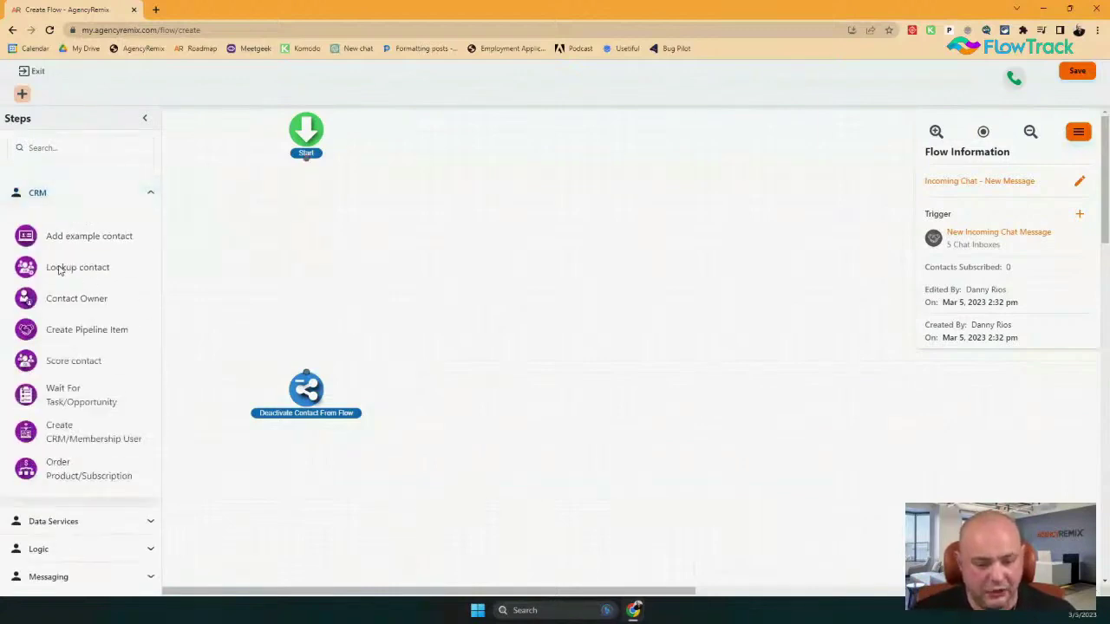
left_click_drag(59, 270, 333, 224)
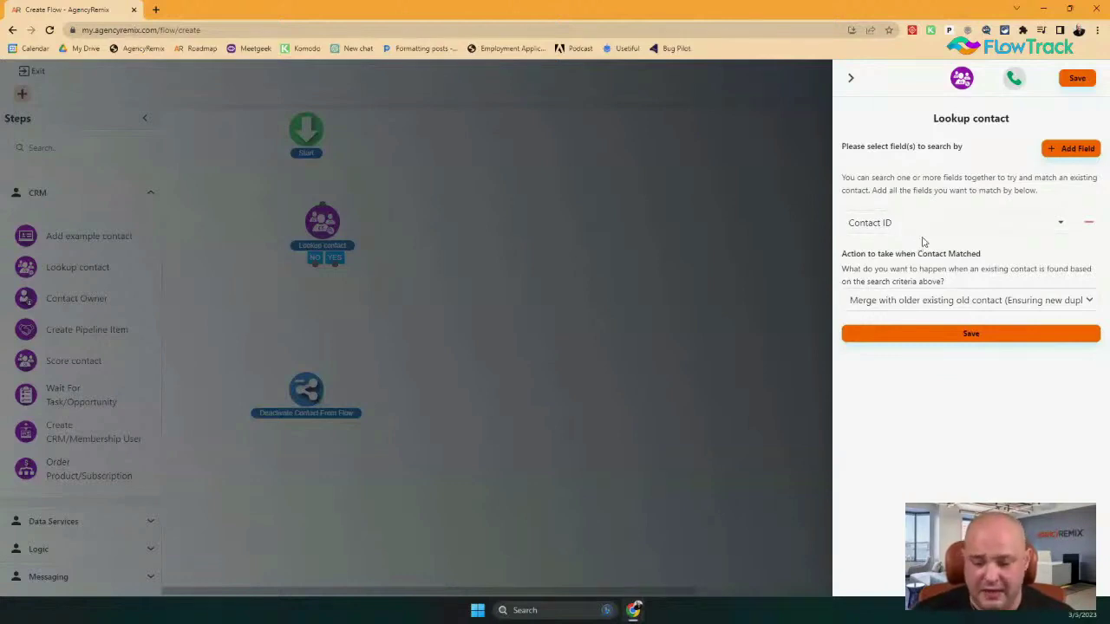
left_click(943, 222)
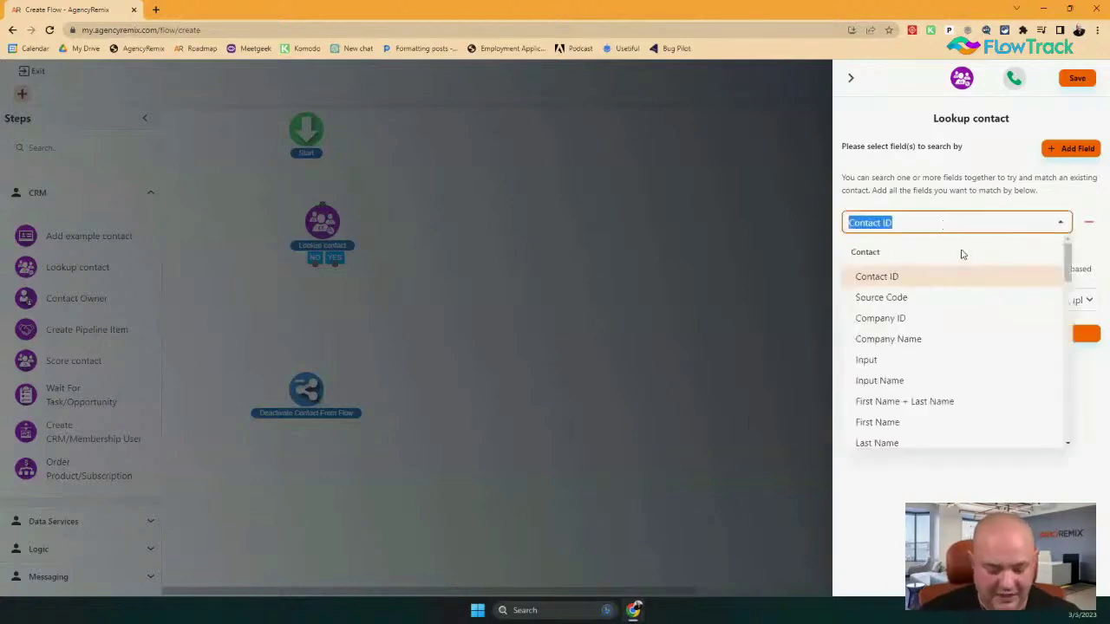
type("phone")
left_click(912, 358)
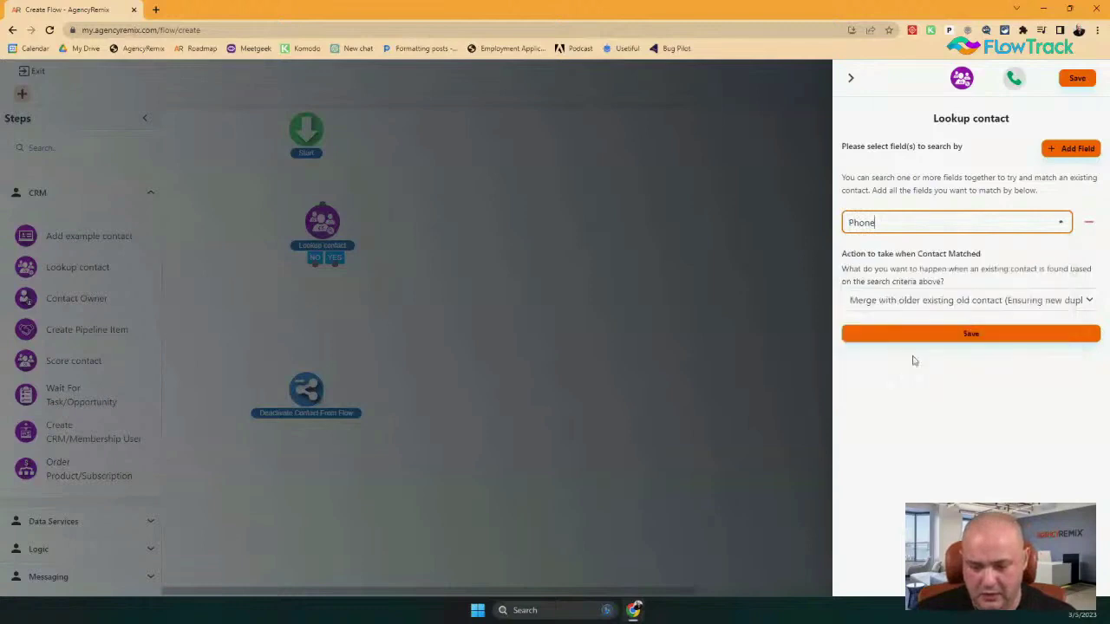
Add Email as a second search field for the contact lookup and set the logic operator to Or.
left_click(1071, 149)
left_click(896, 257)
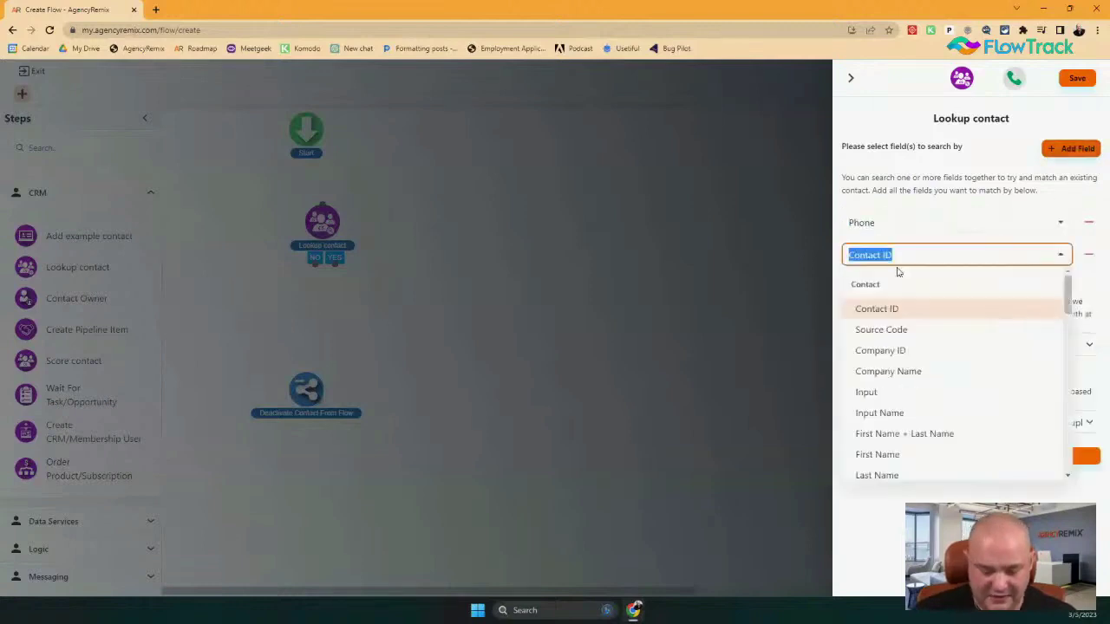
type("email")
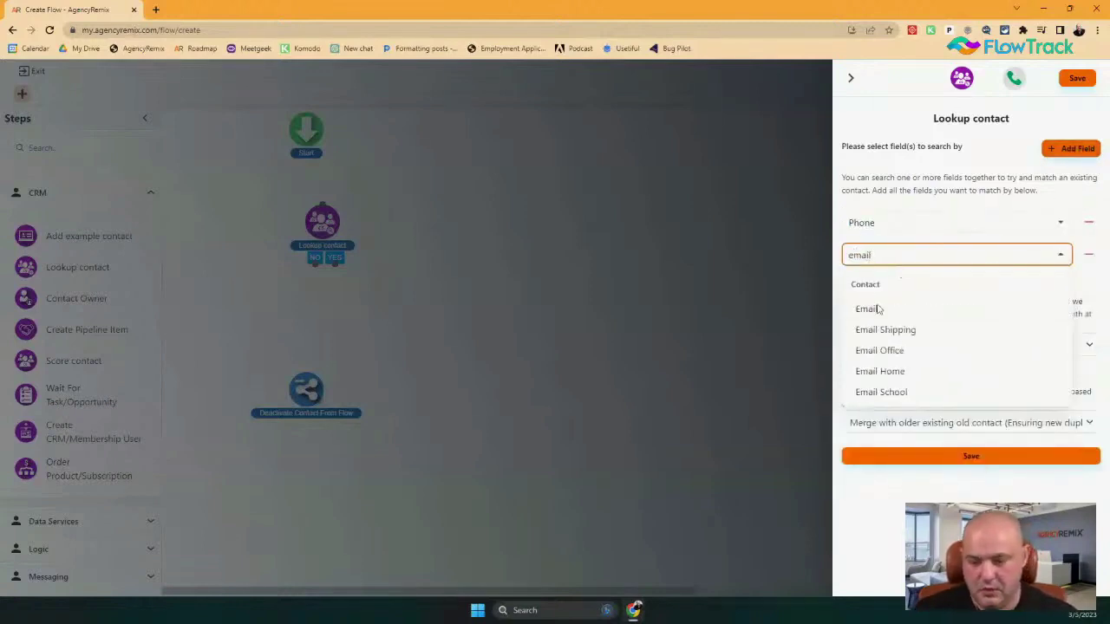
left_click(867, 309)
left_click(894, 350)
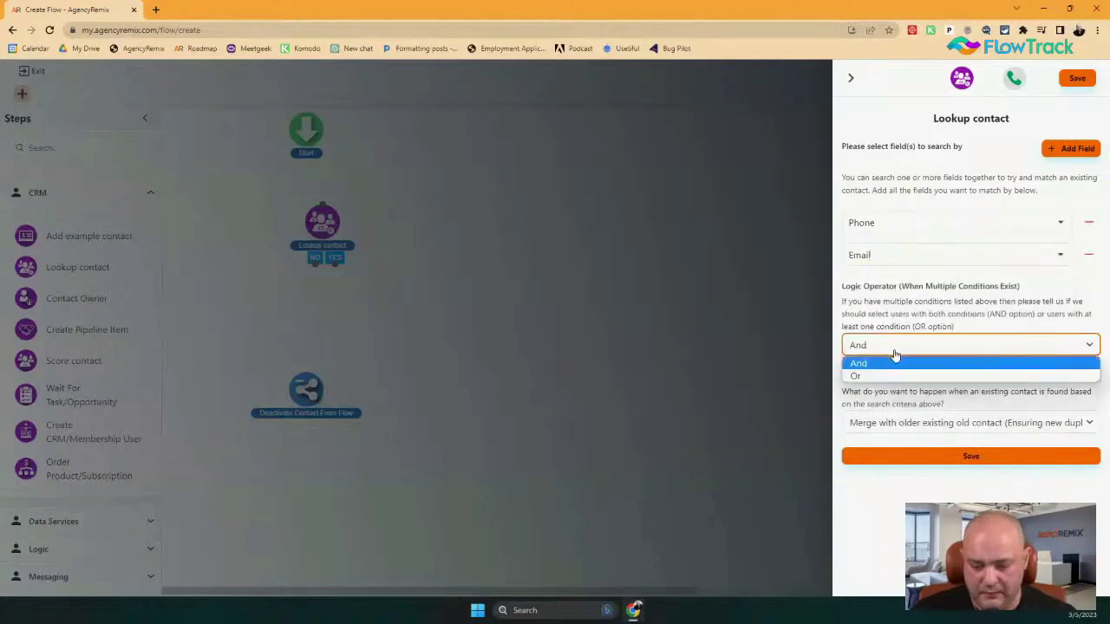
left_click(890, 376)
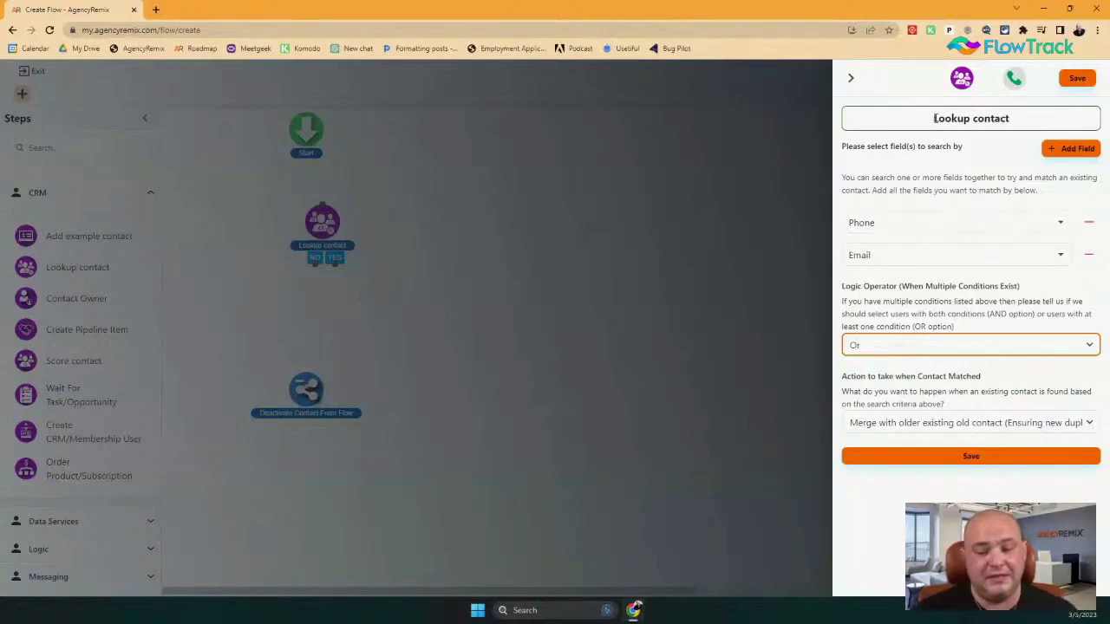
left_click(909, 350)
left_click(908, 373)
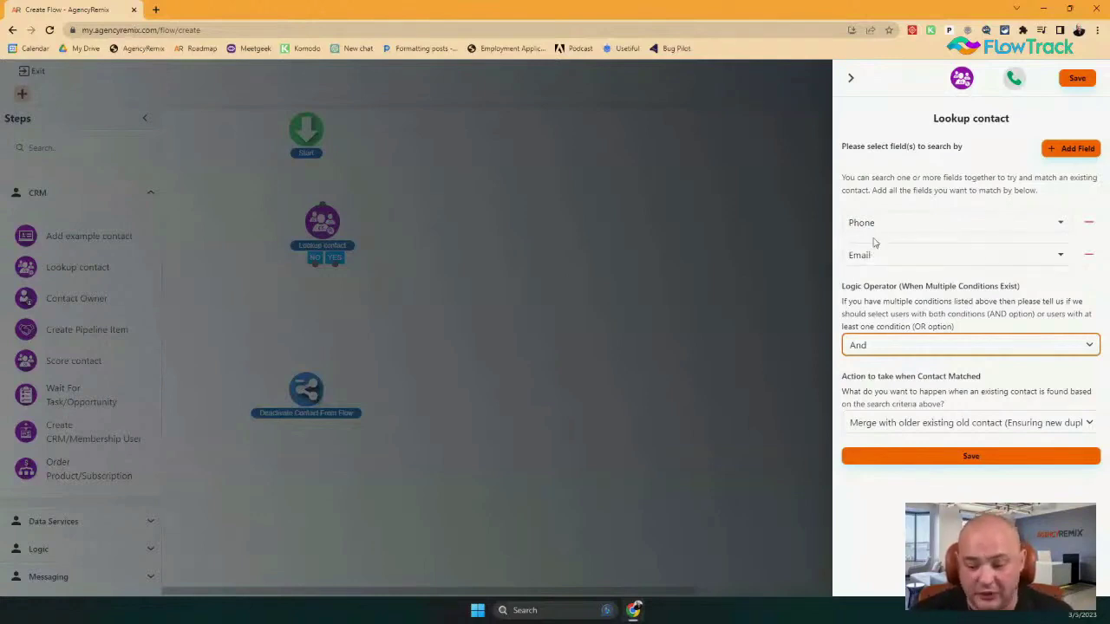
left_click(921, 349)
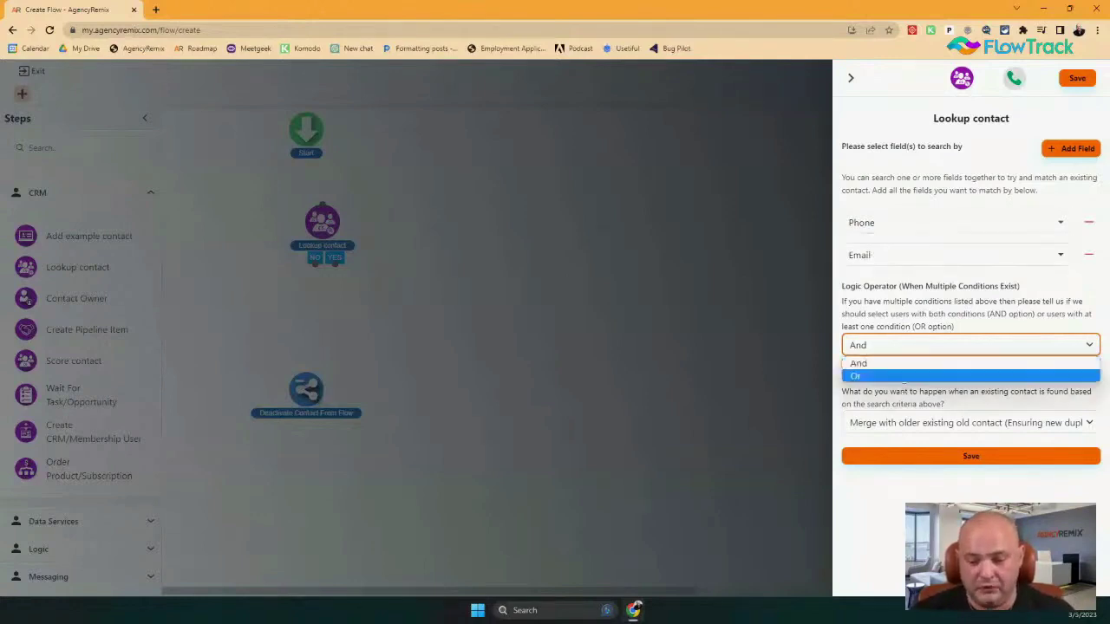
left_click(901, 363)
left_click(900, 347)
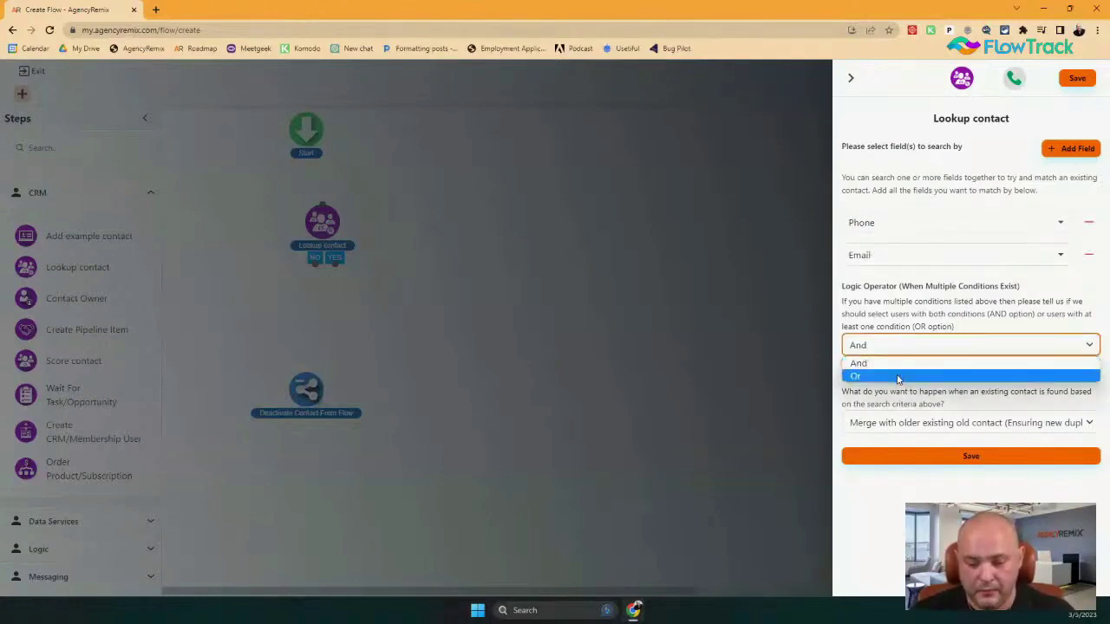
left_click(898, 376)
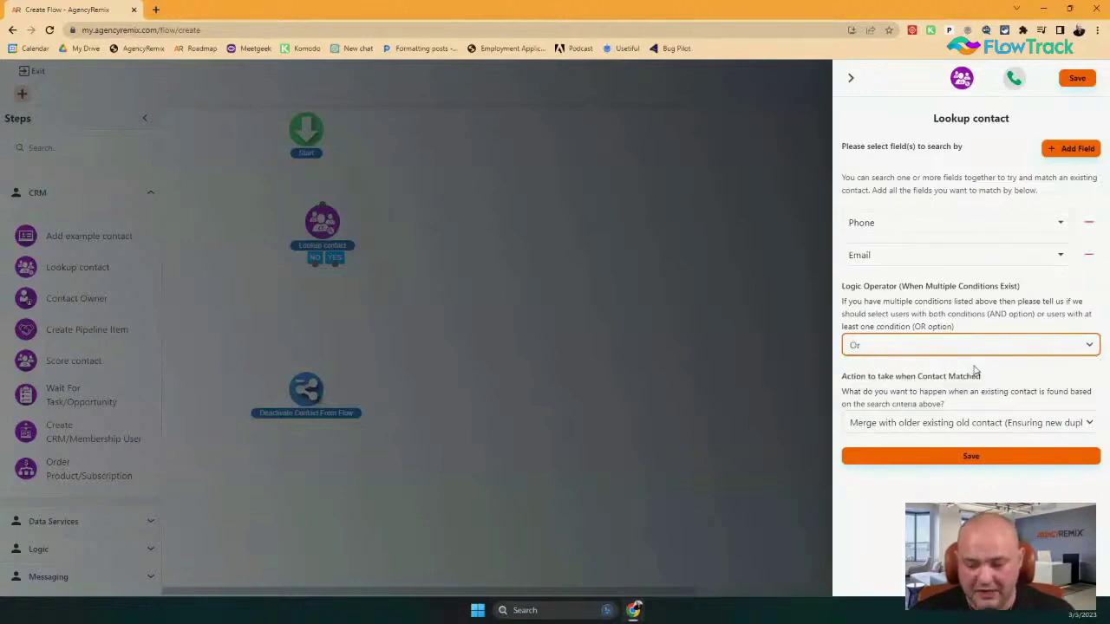
Save the contact lookup settings, align the Lookup contact step directly under Start and connect Start to it.
left_click(986, 461)
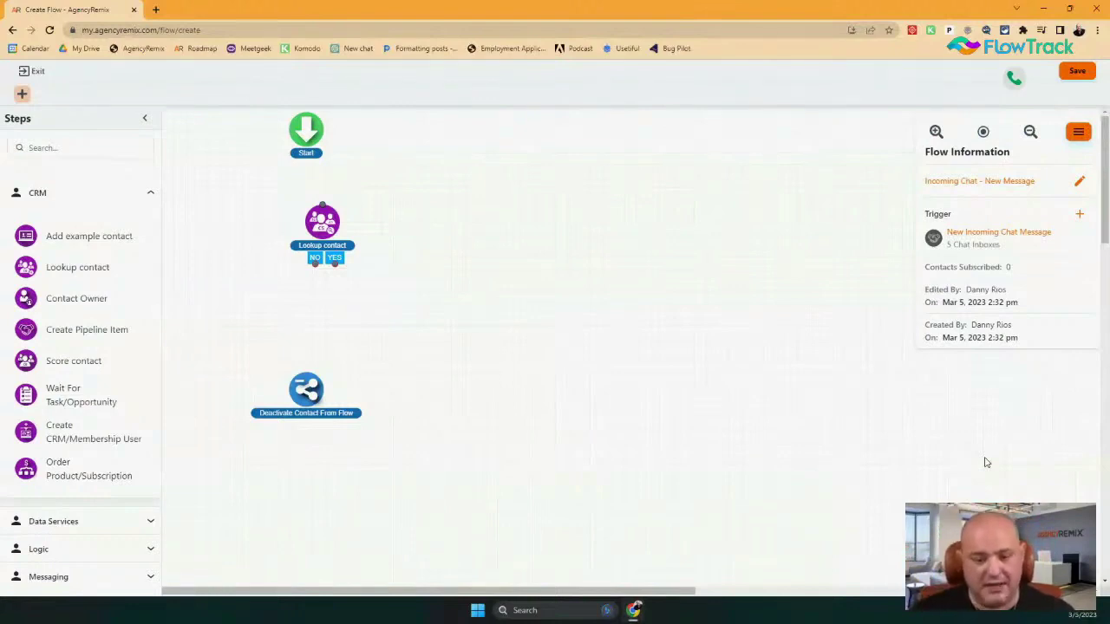
mouse_move(323, 219)
left_mouse_down()
mouse_move(295, 226)
mouse_move(306, 215)
left_mouse_up()
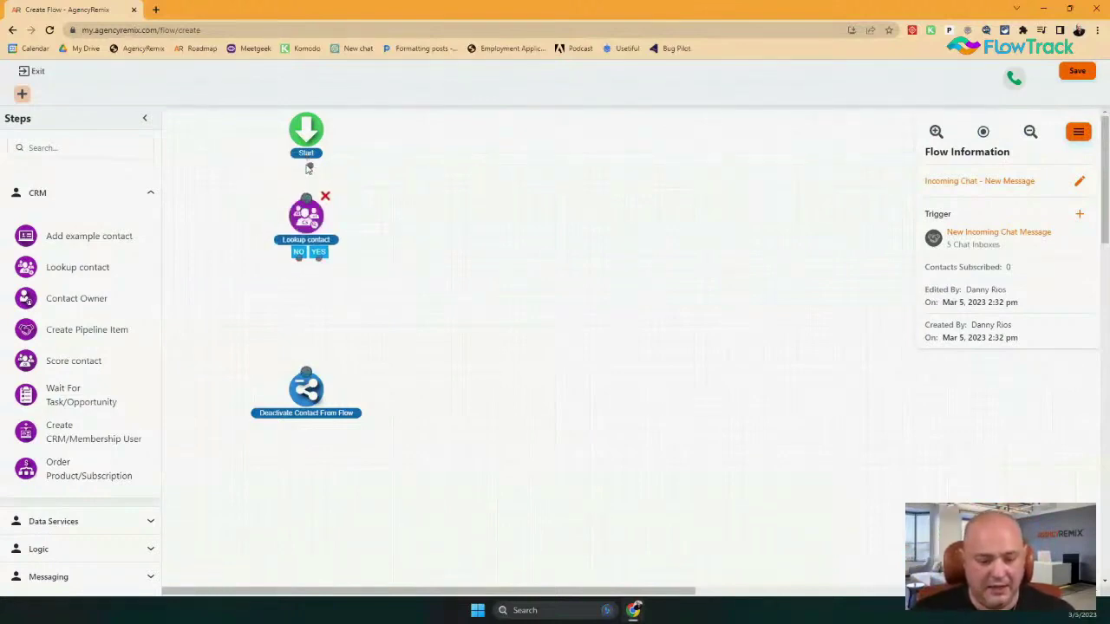
left_click_drag(308, 169, 307, 216)
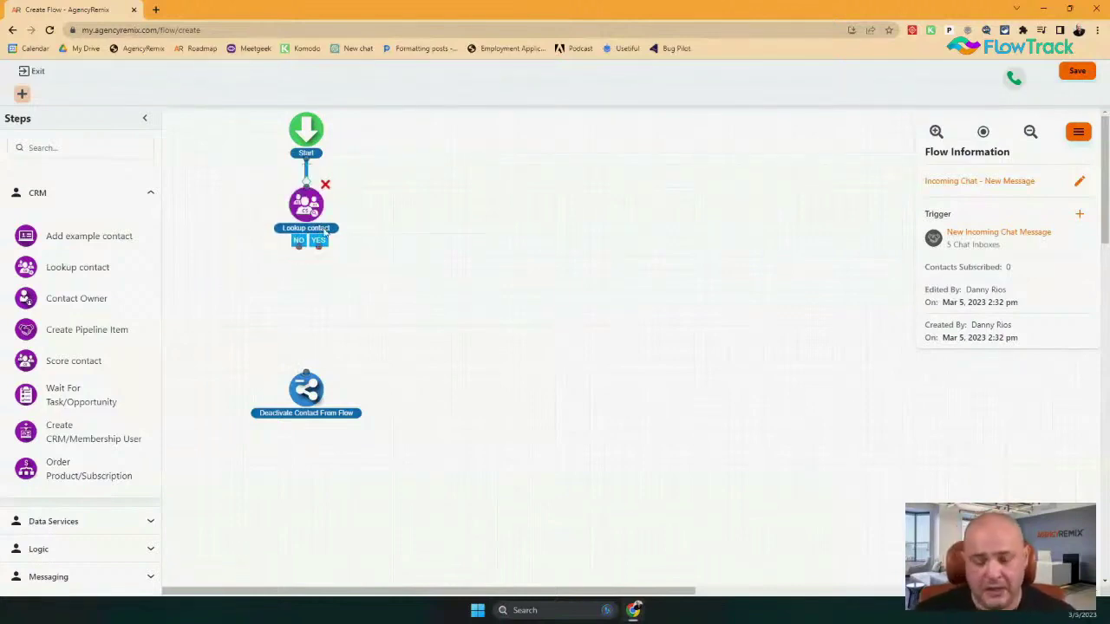
Add a Send SMS/MMS step below Lookup contact and set its Send To option to Custom Phone Number.
left_click(111, 576)
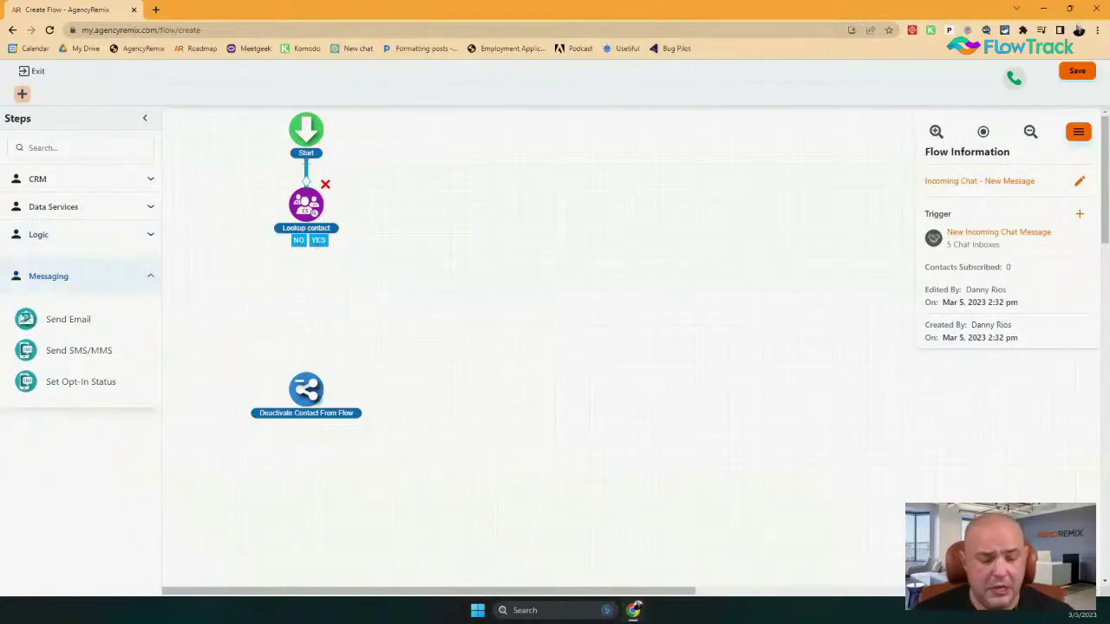
left_click_drag(26, 350, 334, 295)
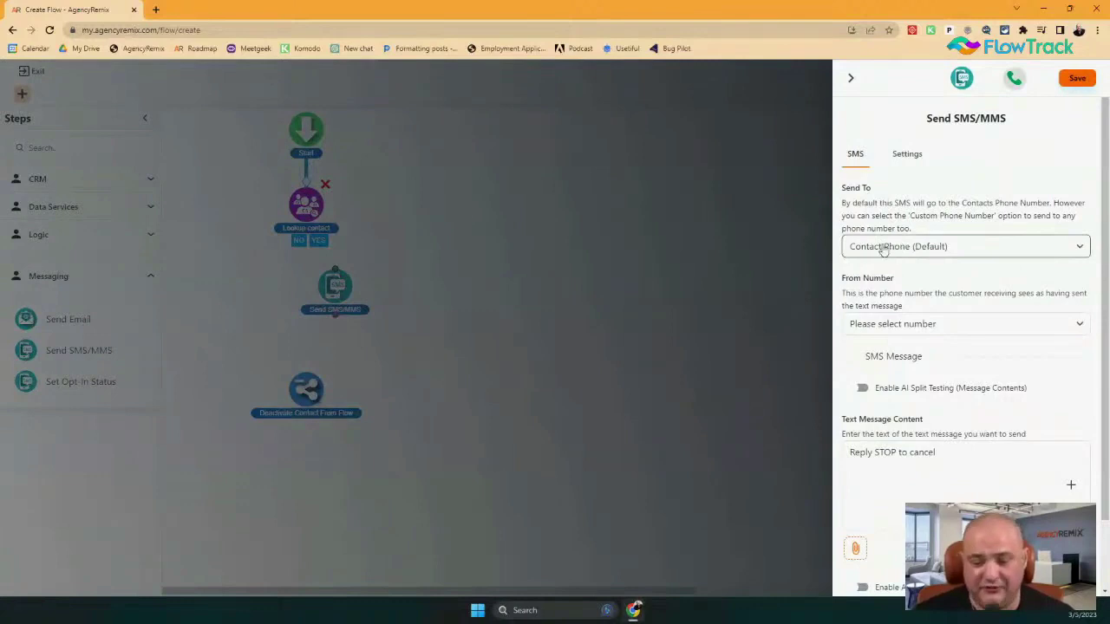
left_click(883, 247)
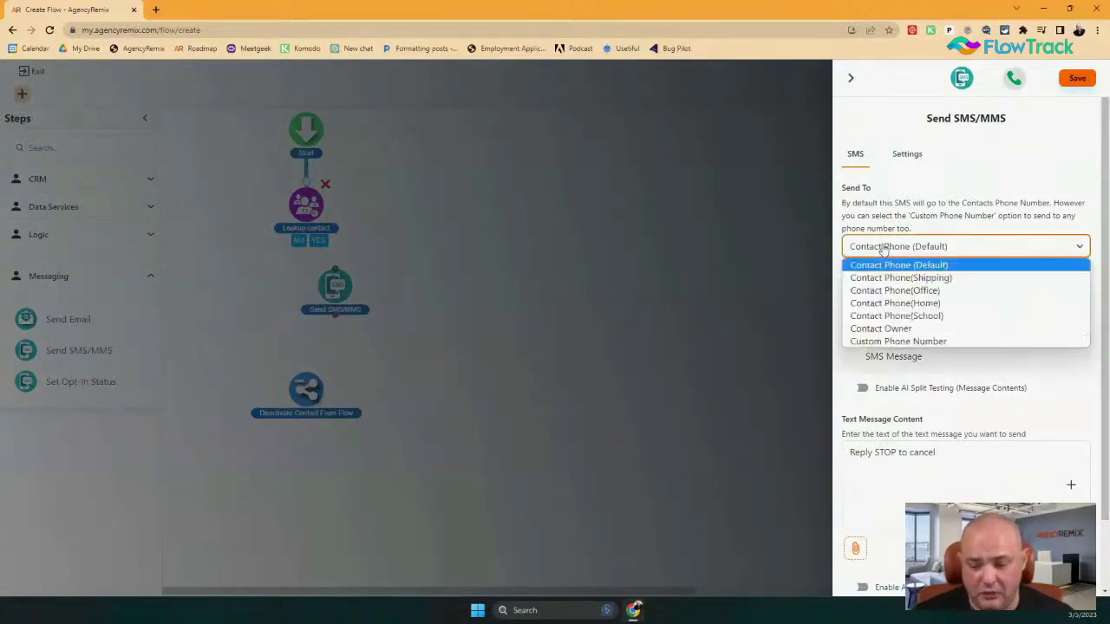
left_click(895, 341)
Enter the recipient's phone number for the SMS and choose the first listed phone number as the From Number.
left_click(906, 321)
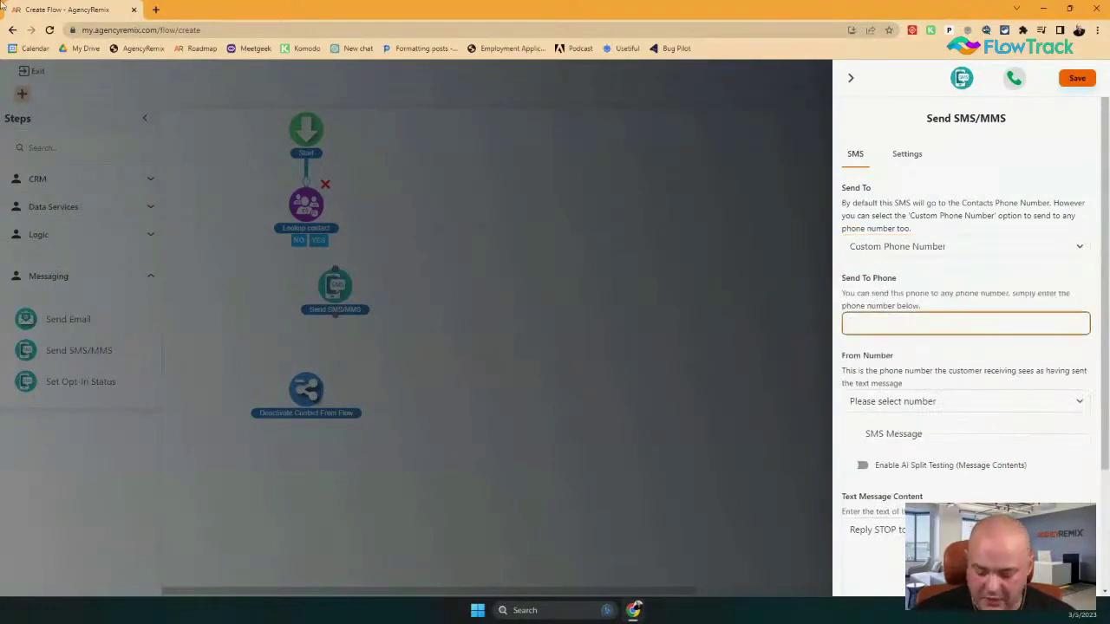
type("2102")
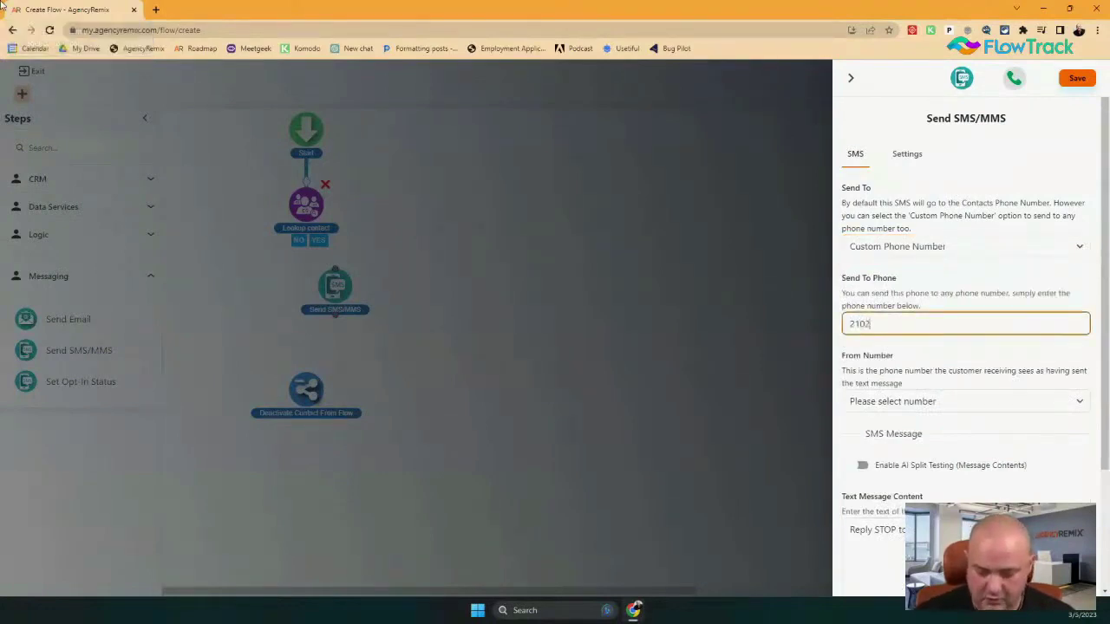
type("222222")
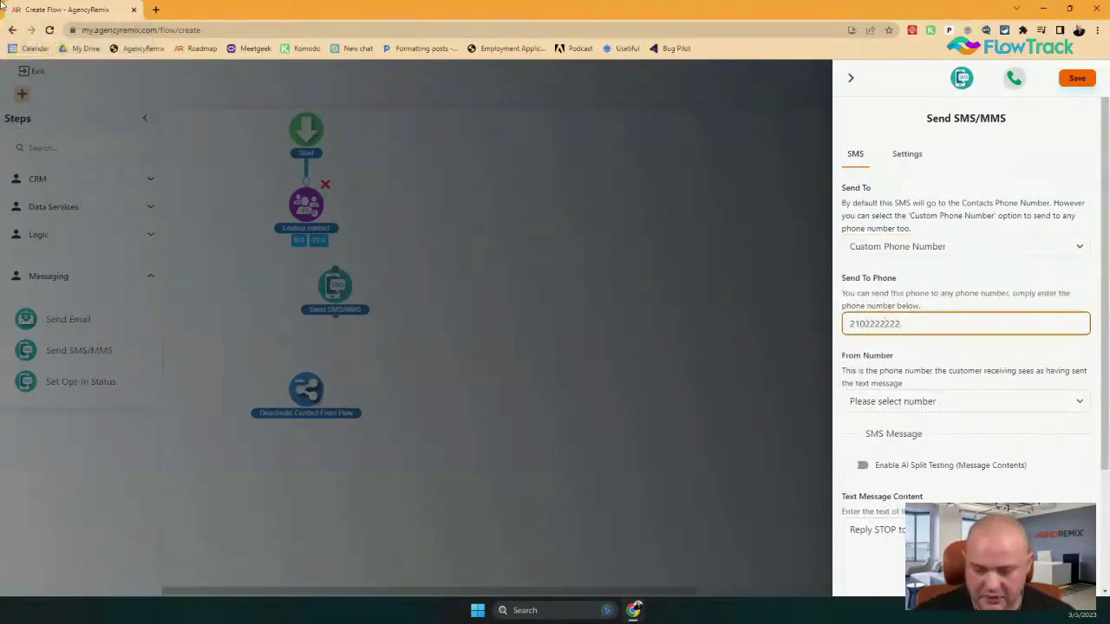
left_click(843, 420)
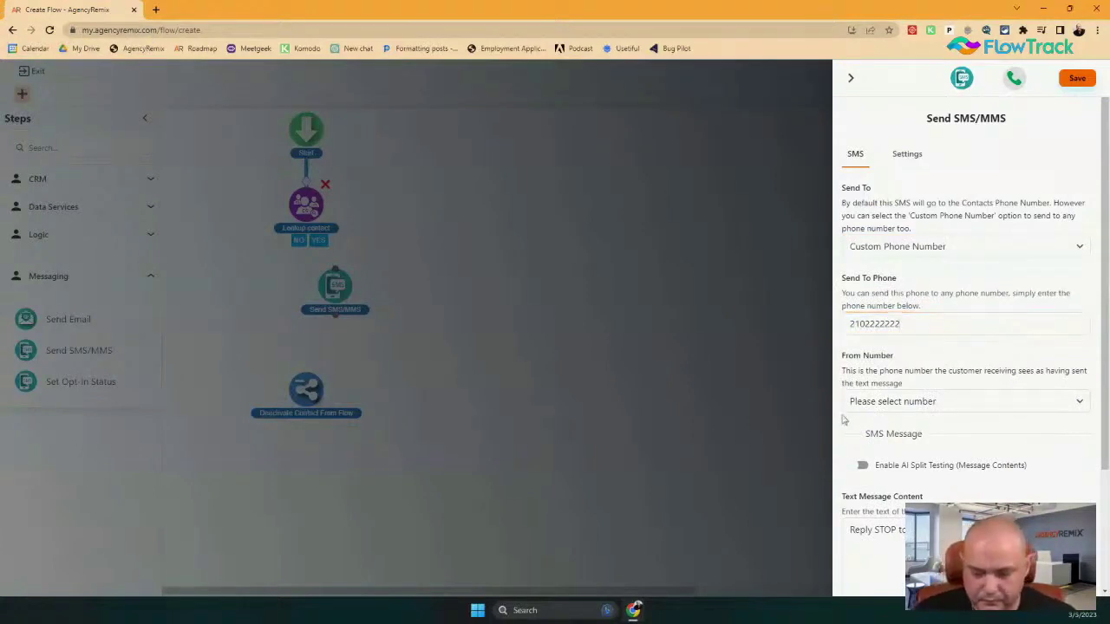
left_click(855, 404)
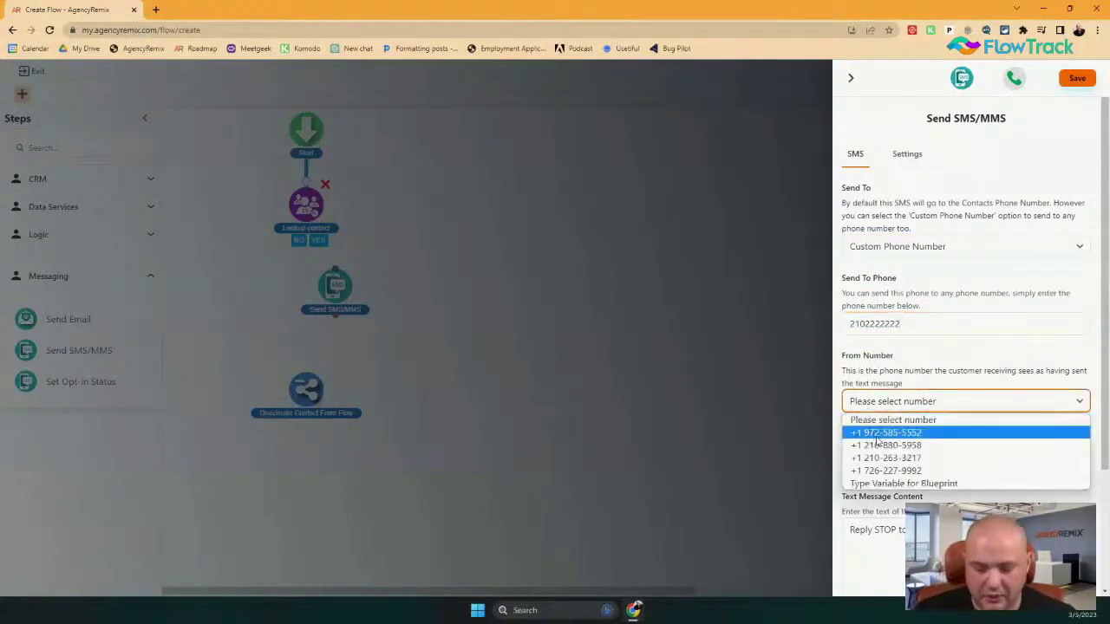
left_click(876, 437)
Add the opening line "New Incoming Message:" to the text message content, above the "Reply STOP to cancel" line.
scroll(954, 347, "down", 2)
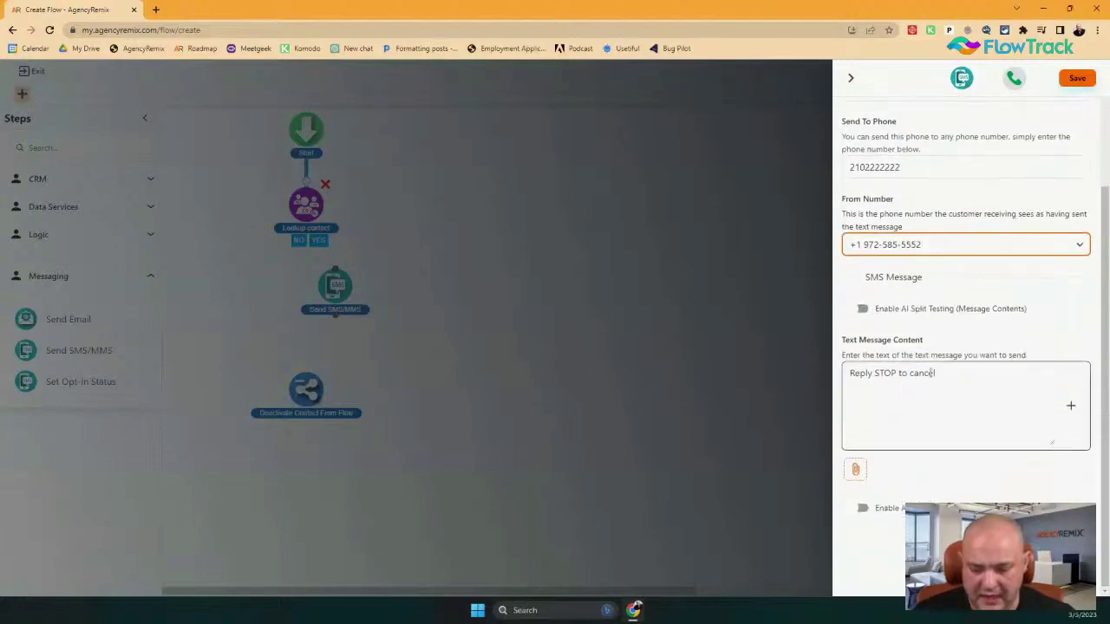
left_click(852, 379)
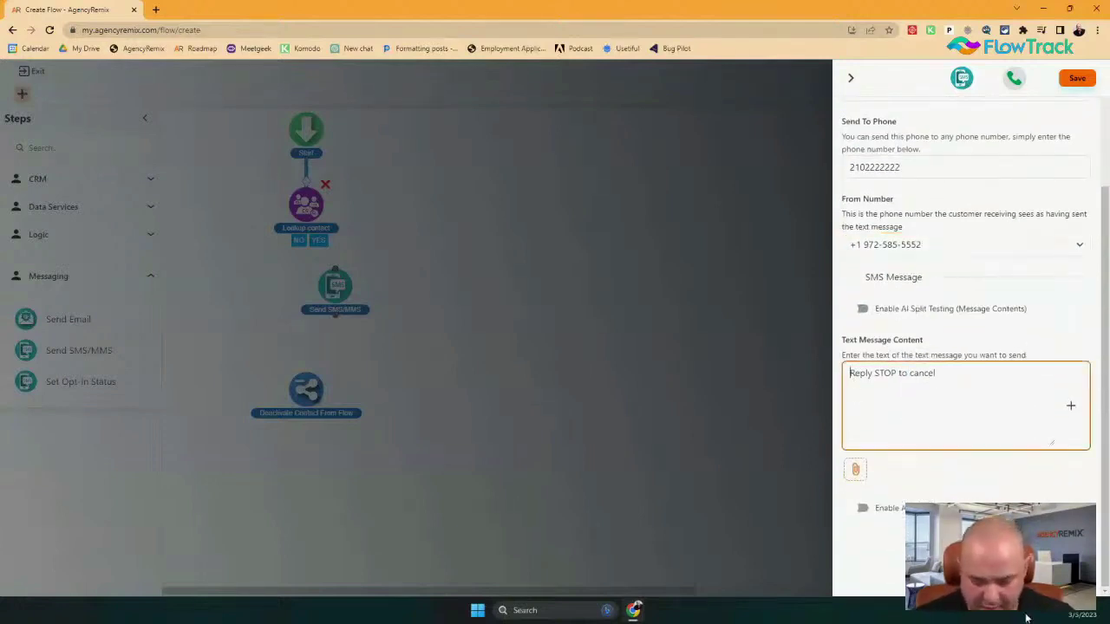
key("Return")
key("Up")
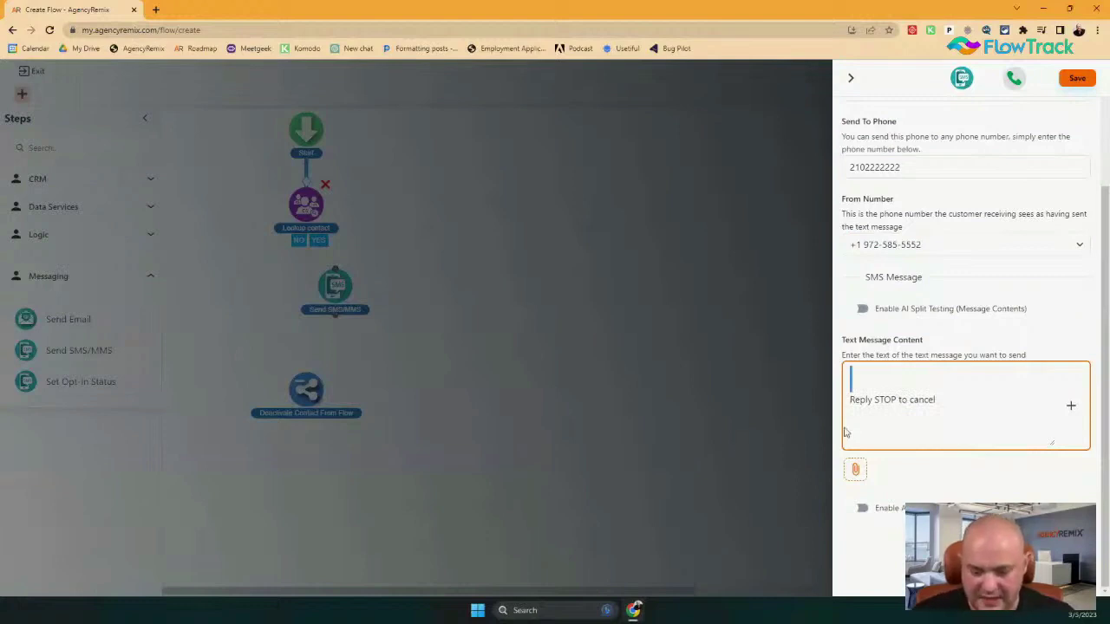
type("N")
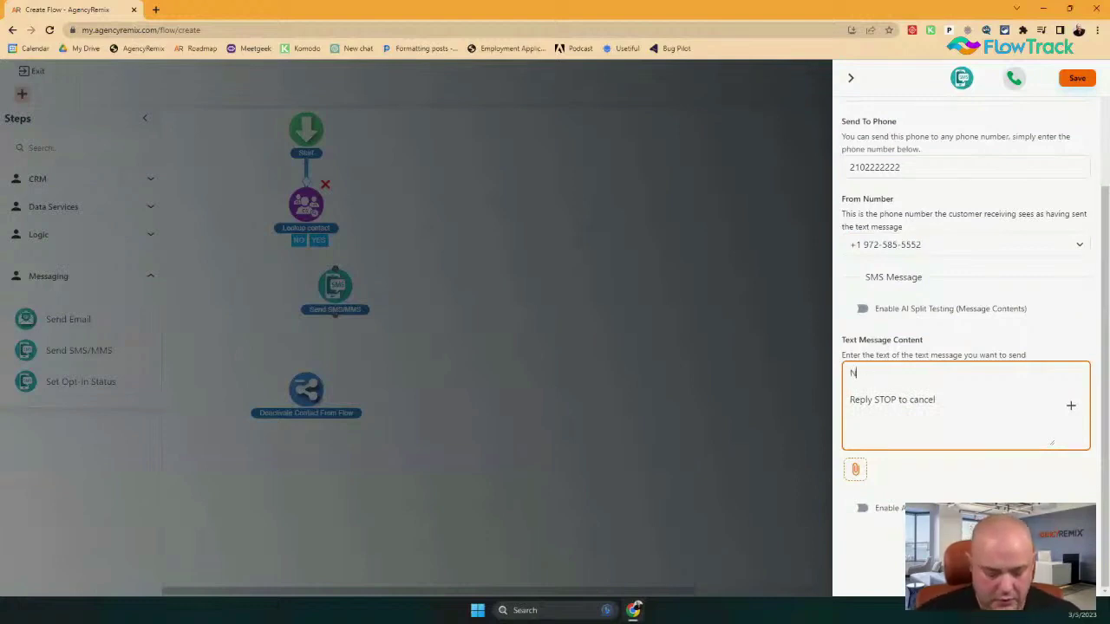
type("ew In")
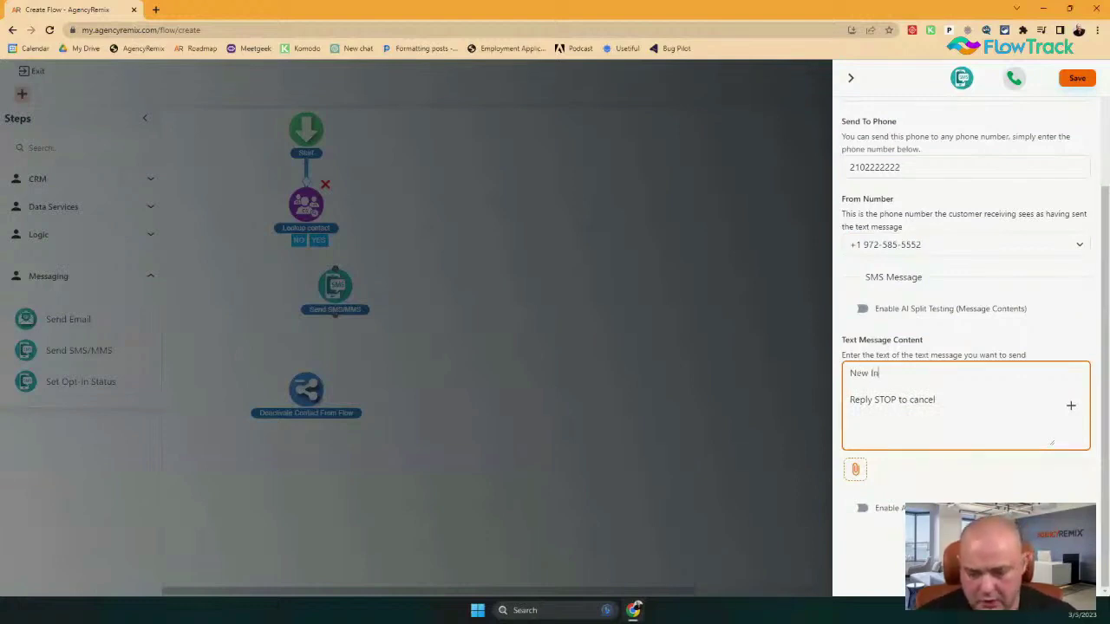
type("coming Messag")
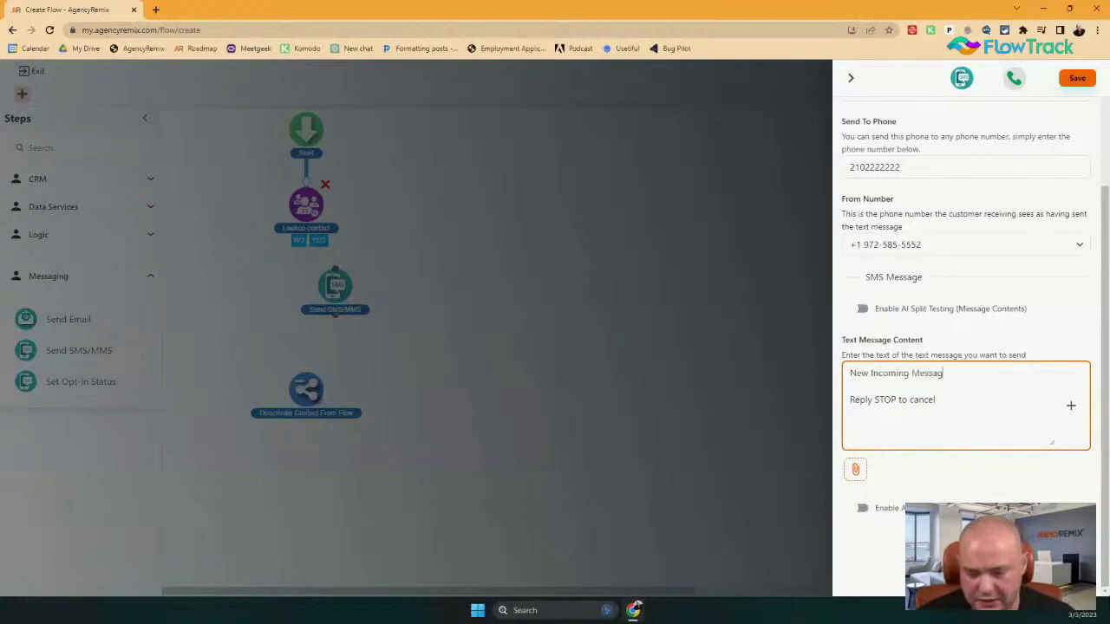
type("e:")
key("Return")
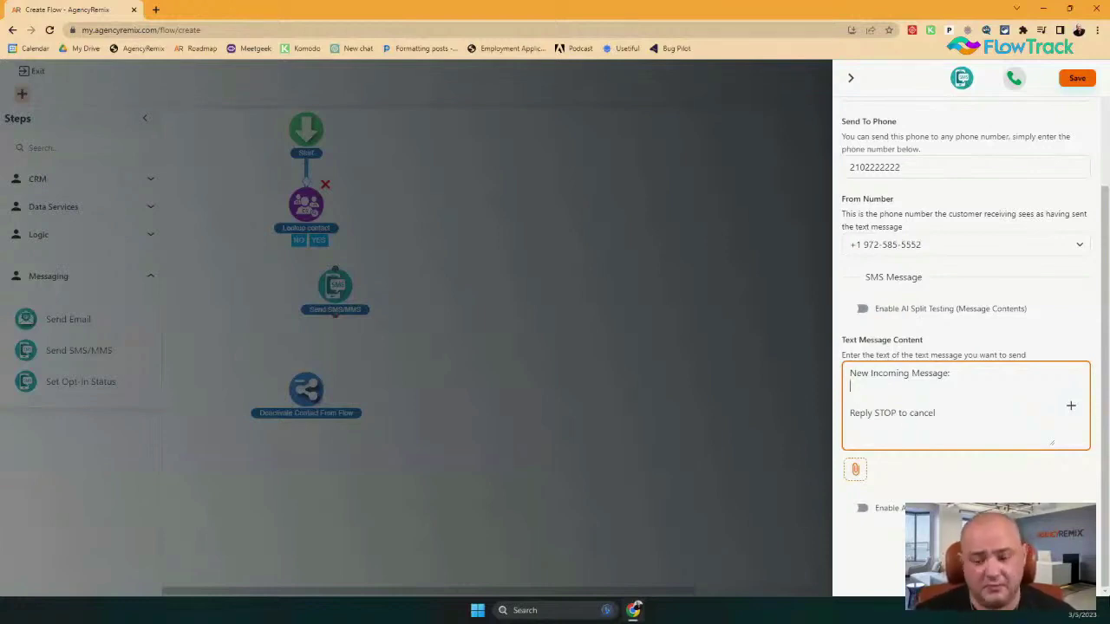
Insert the contact's First Name + Last Name variable on the line below "New Incoming Message:".
left_click(1071, 405)
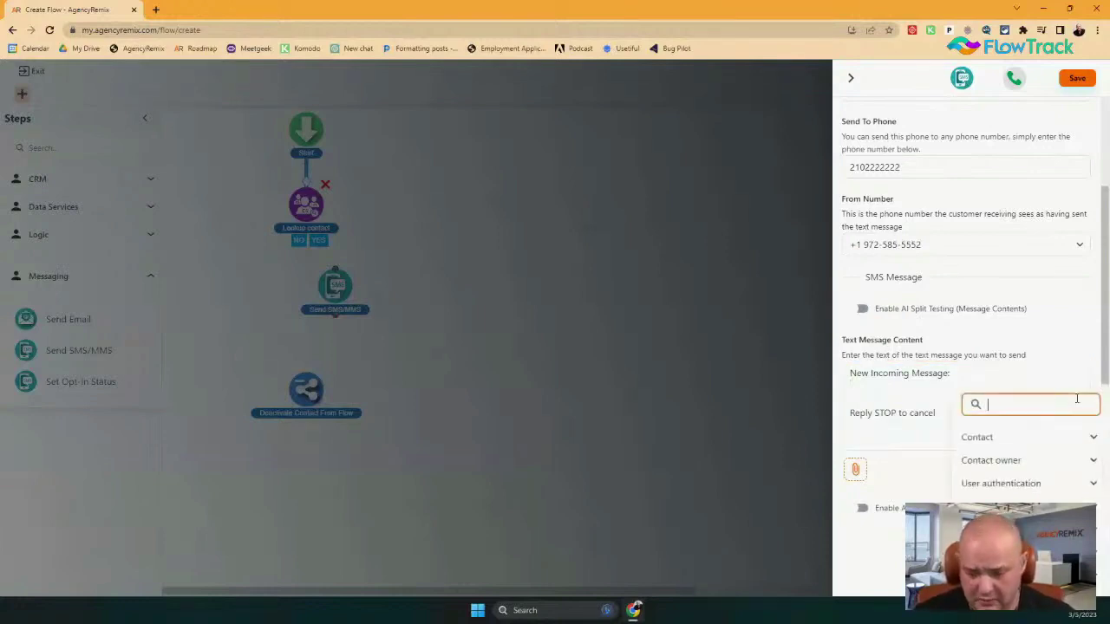
left_click(984, 437)
scroll(986, 444, "down", 1)
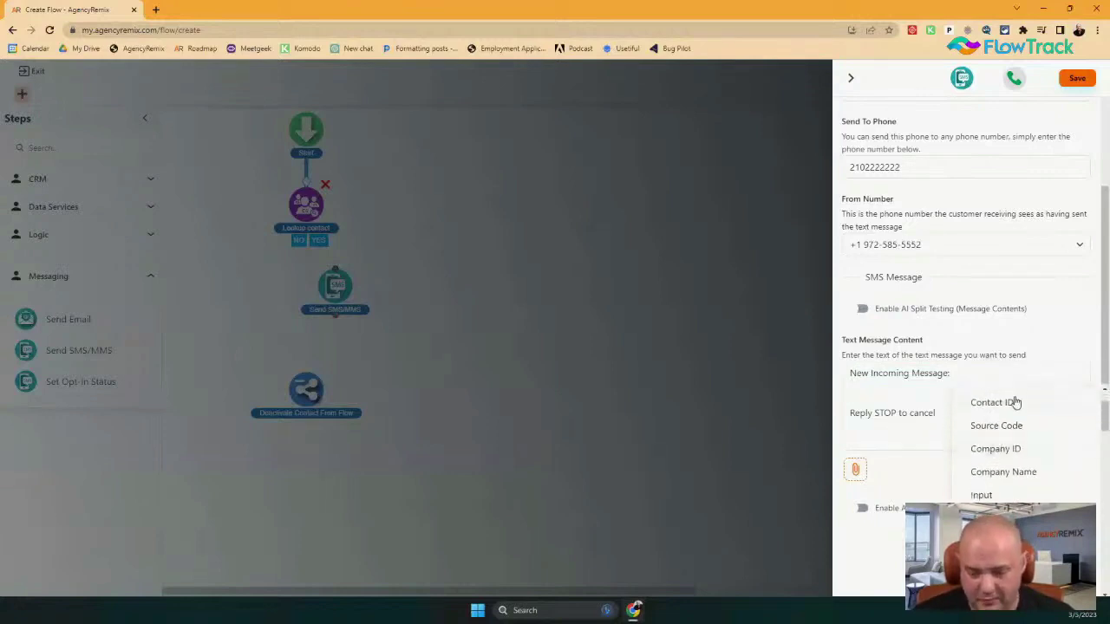
scroll(1040, 446, "down", 2)
left_click(1028, 427)
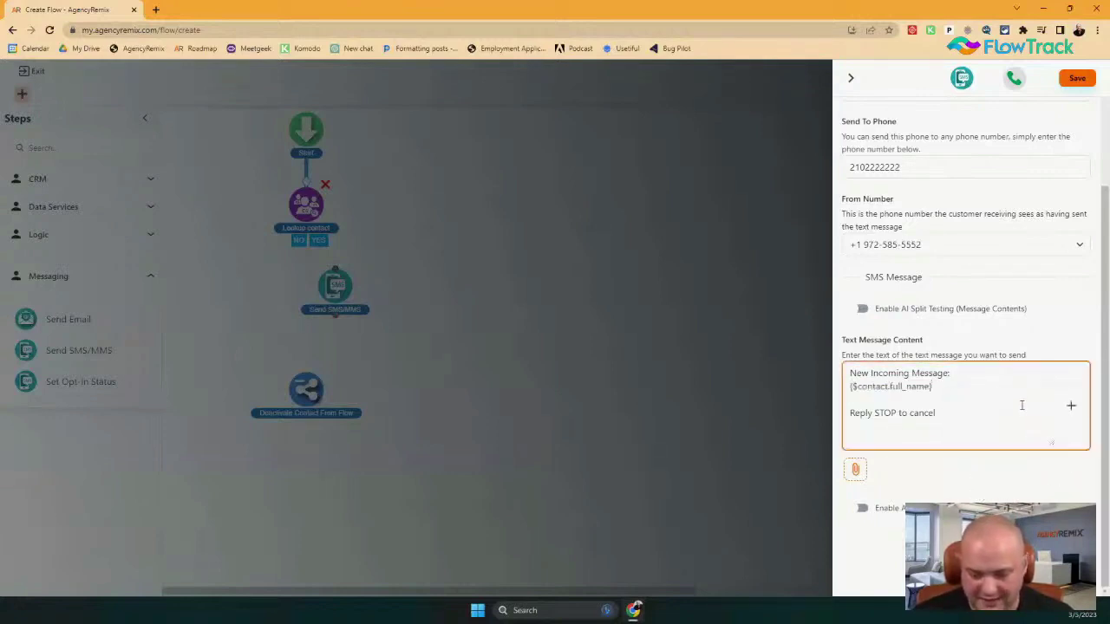
Insert the contact's phone variable on a new line below the full name variable.
key("Return")
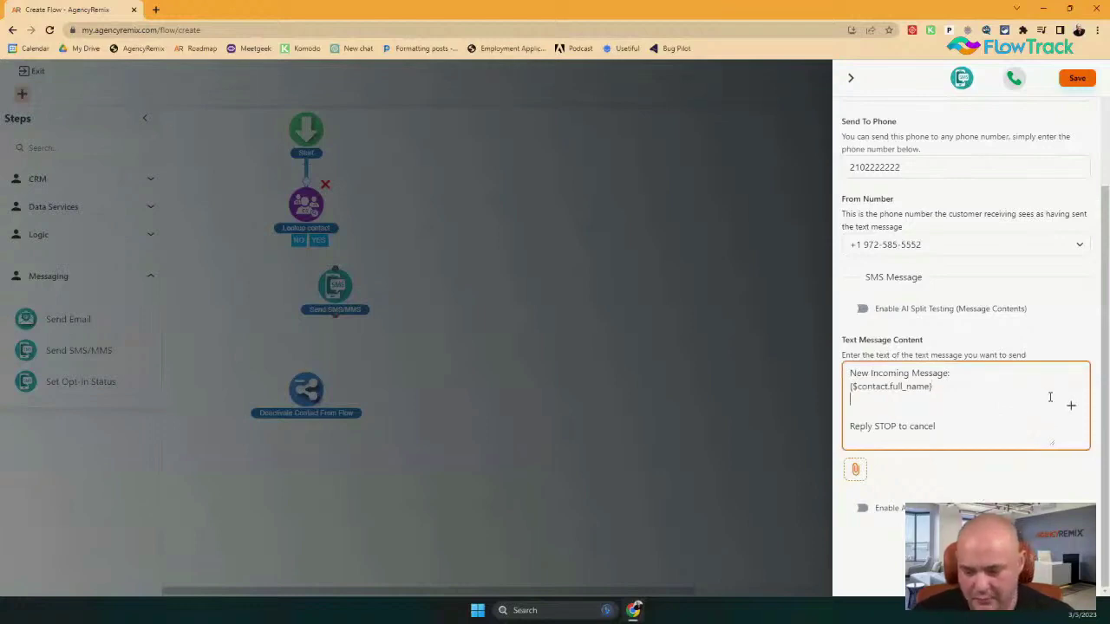
left_click(1070, 405)
left_click(1050, 442)
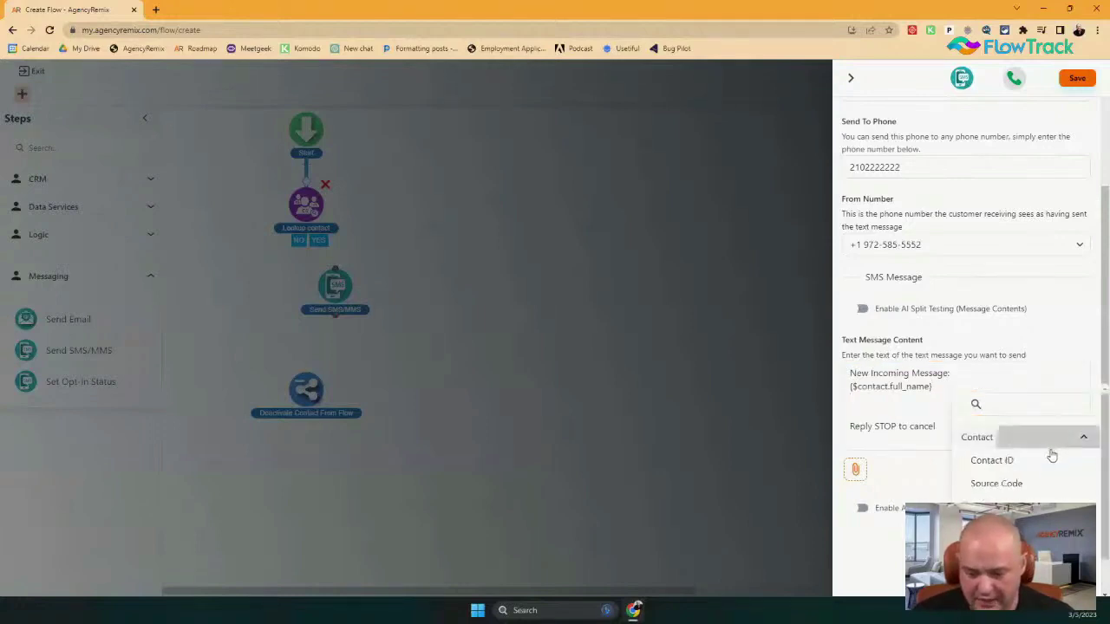
scroll(1049, 459, "down", 5)
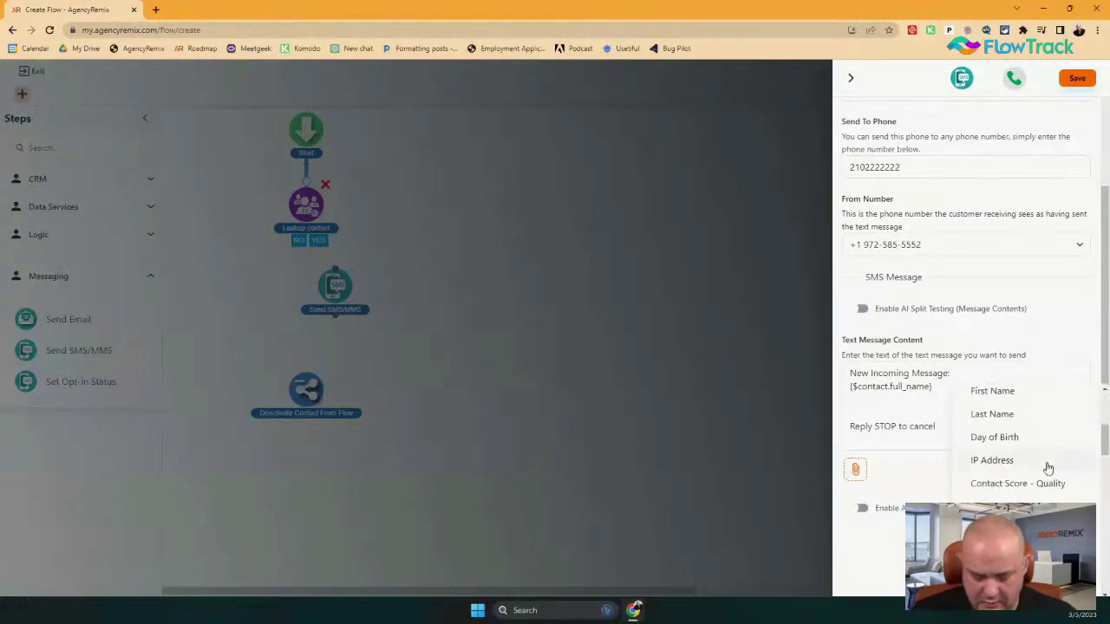
scroll(1047, 468, "up", 5)
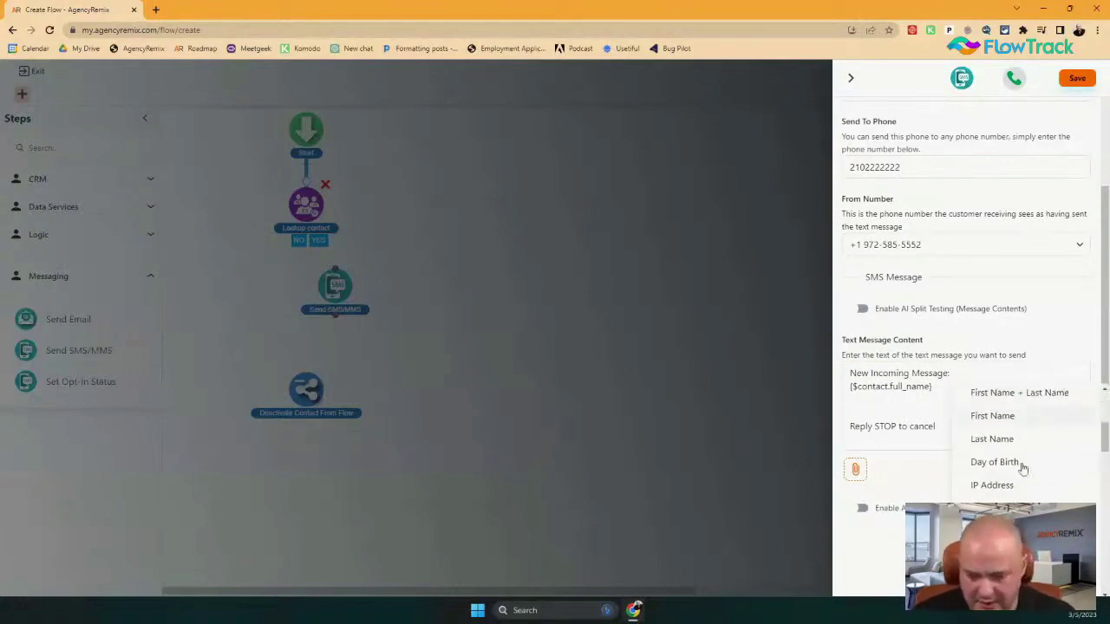
type("phone")
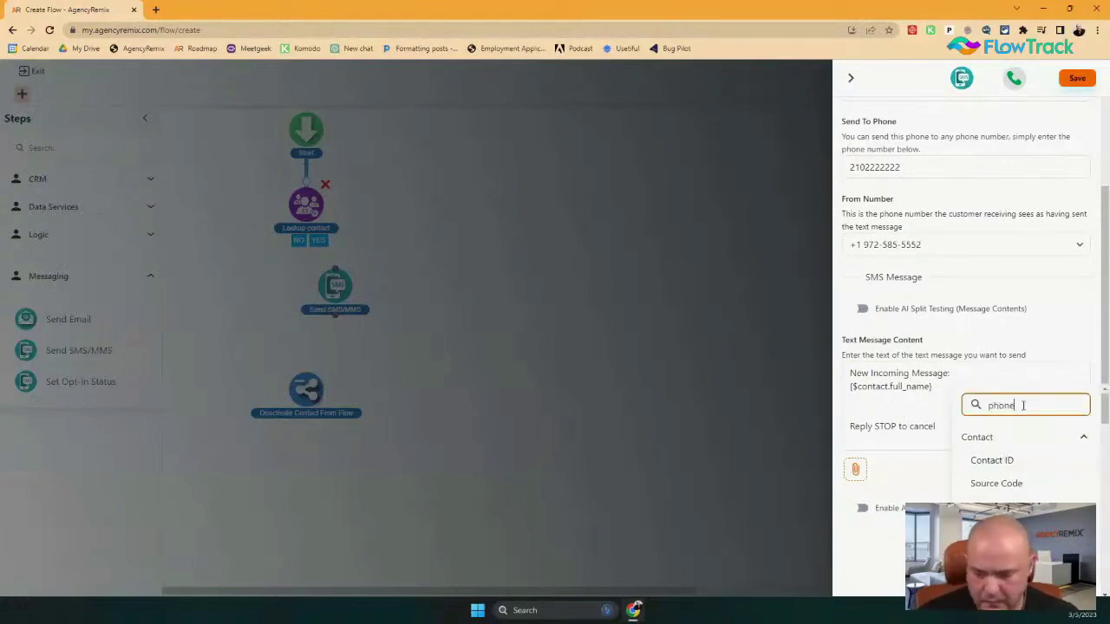
left_click(1031, 481)
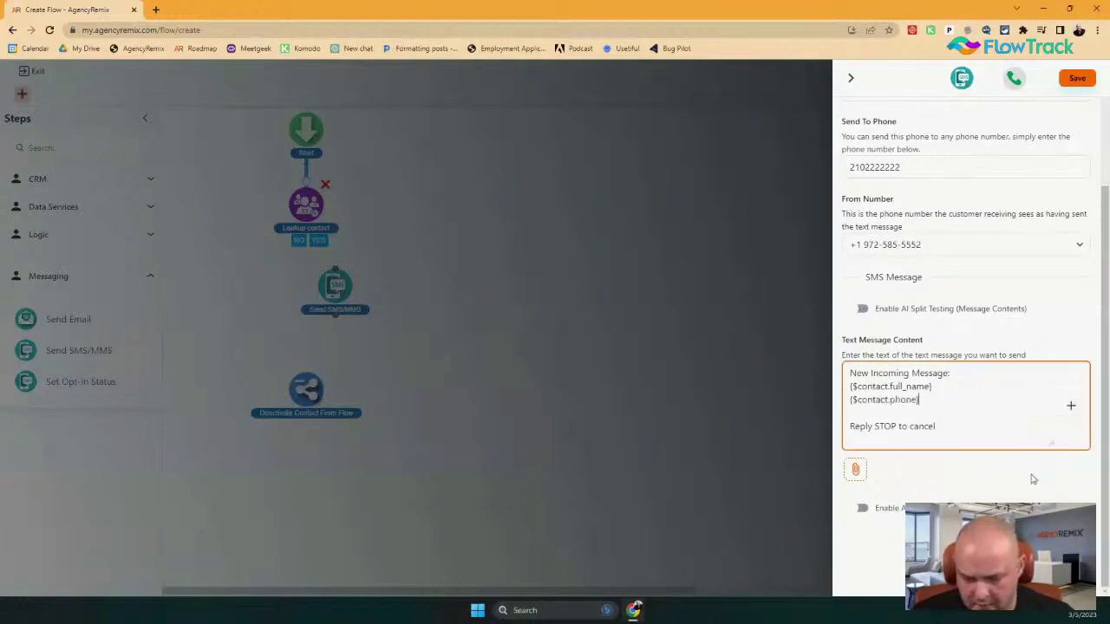
Insert the contact's Email variable on a new line below the phone variable.
key("Return")
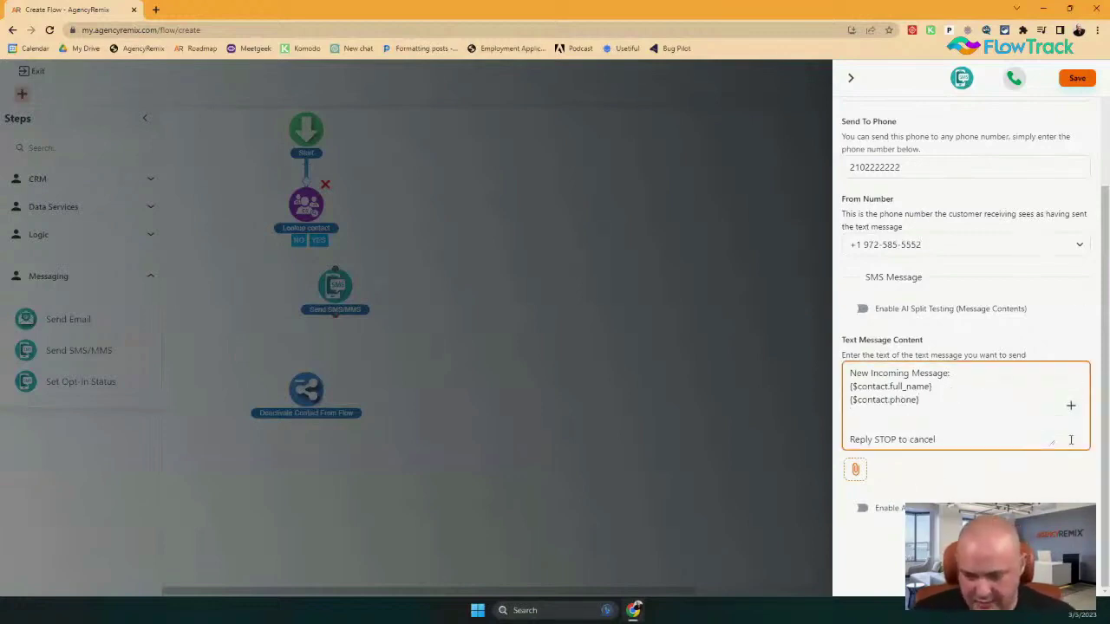
left_click(1070, 404)
left_click(1022, 441)
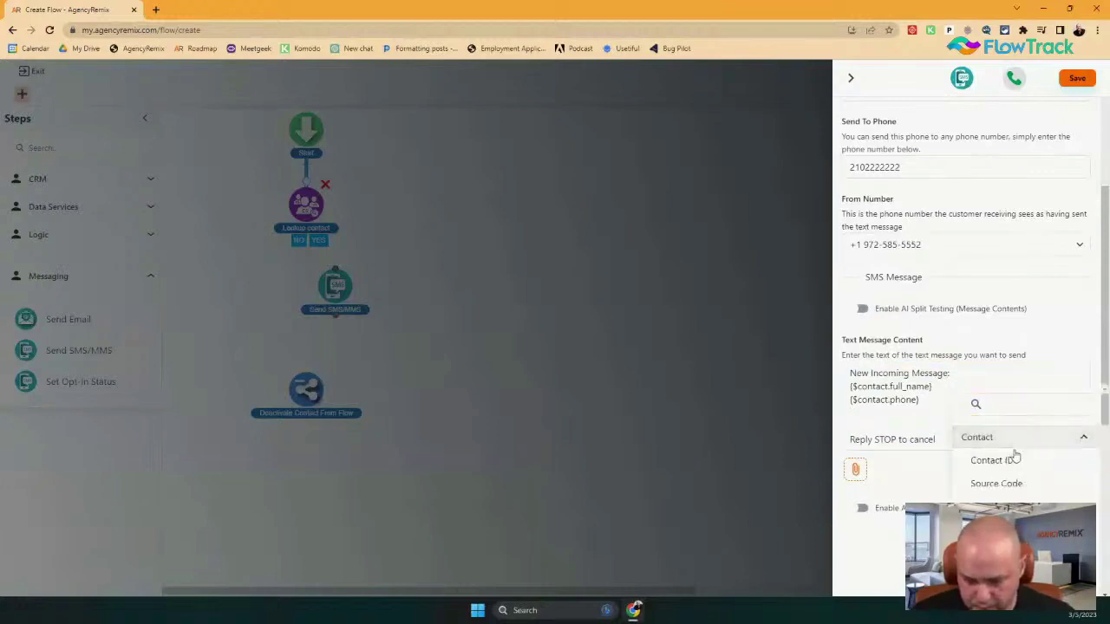
left_click(1041, 404)
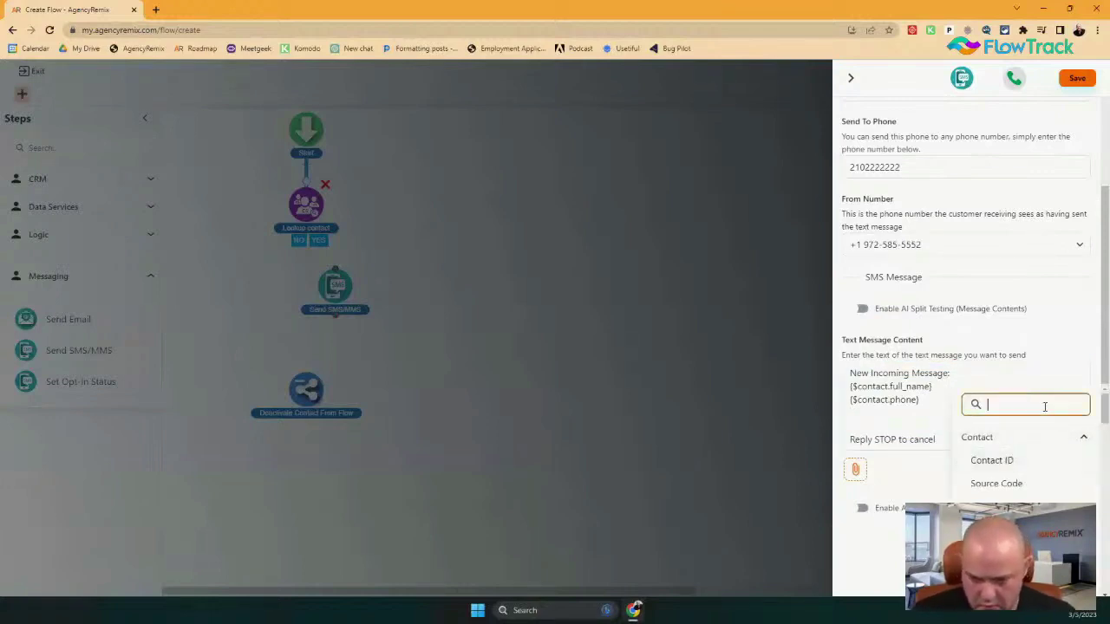
type("email")
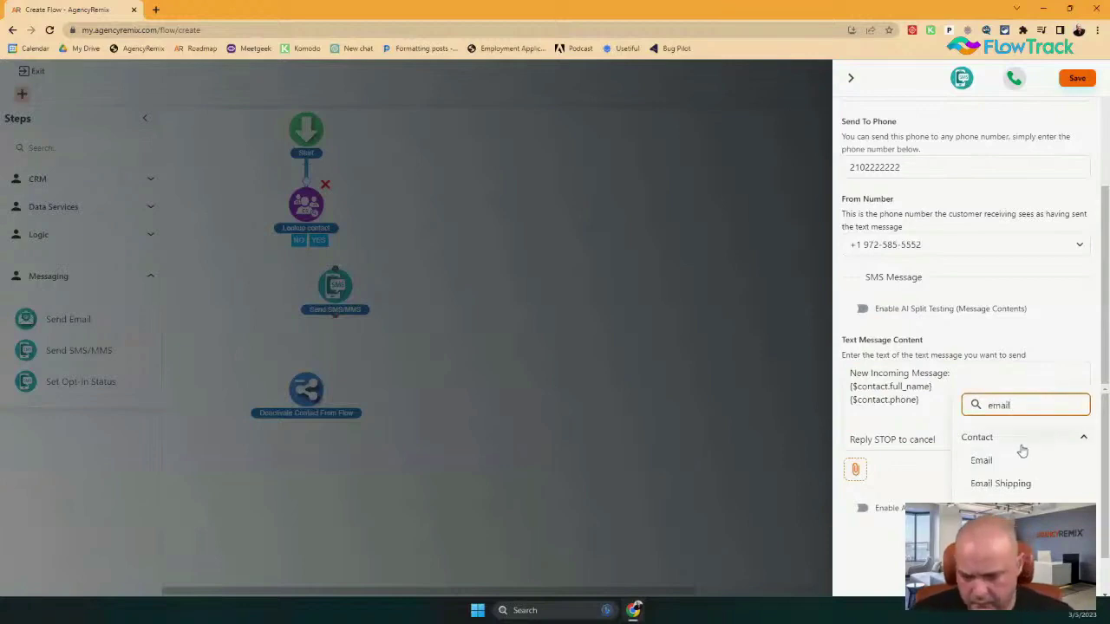
left_click(1014, 461)
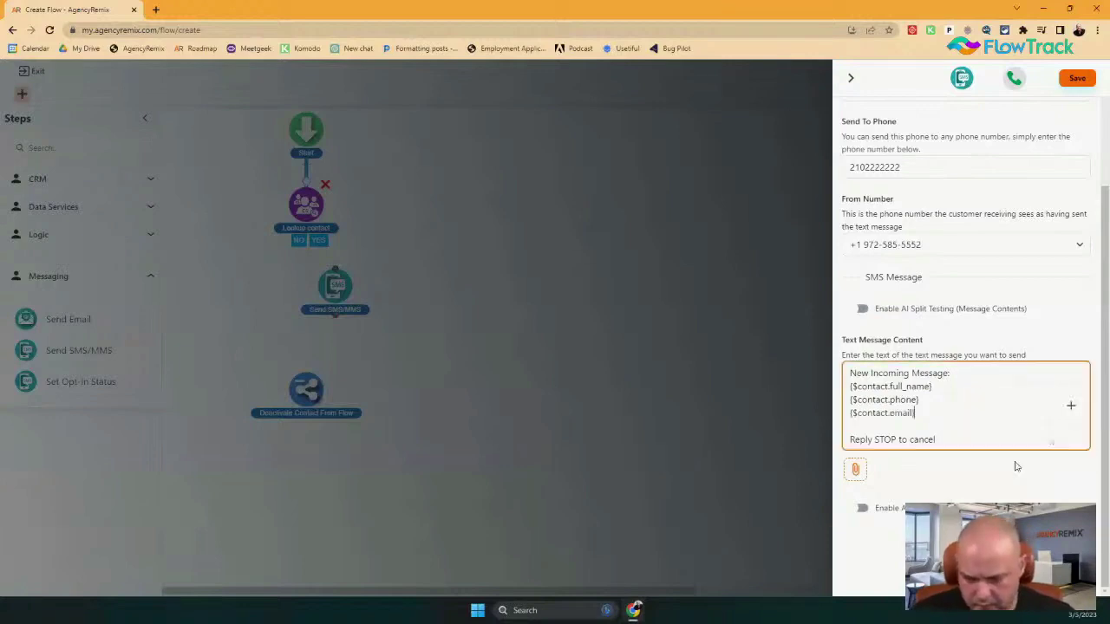
Leave a blank line after the email variable and insert the Message Body variable from the trigger data.
key("Return")
key("Return")
left_click(1066, 423)
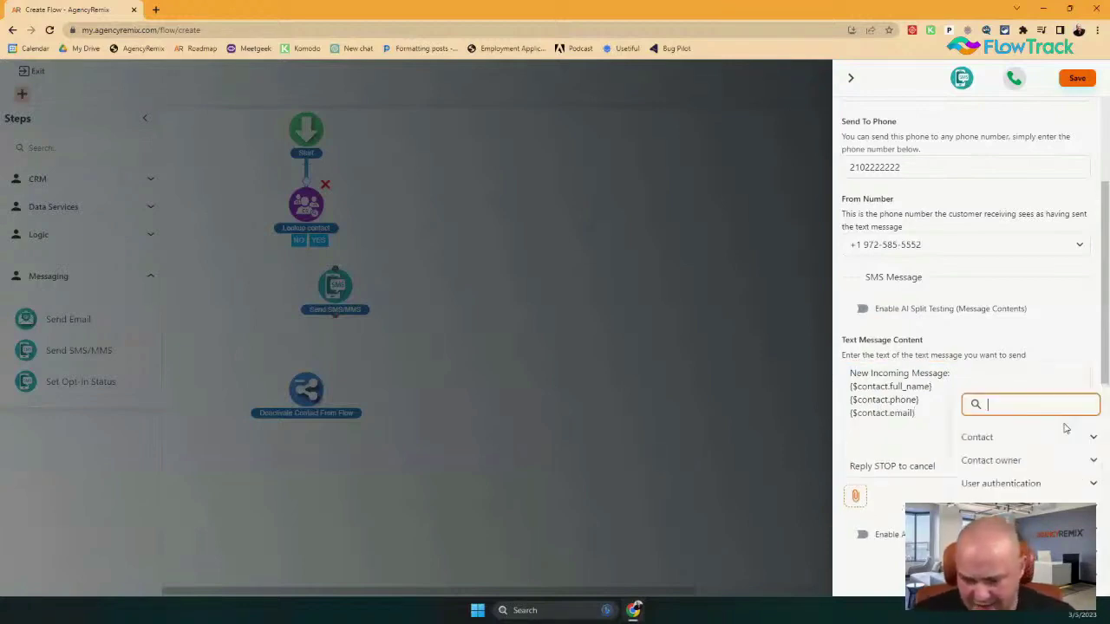
type("mess")
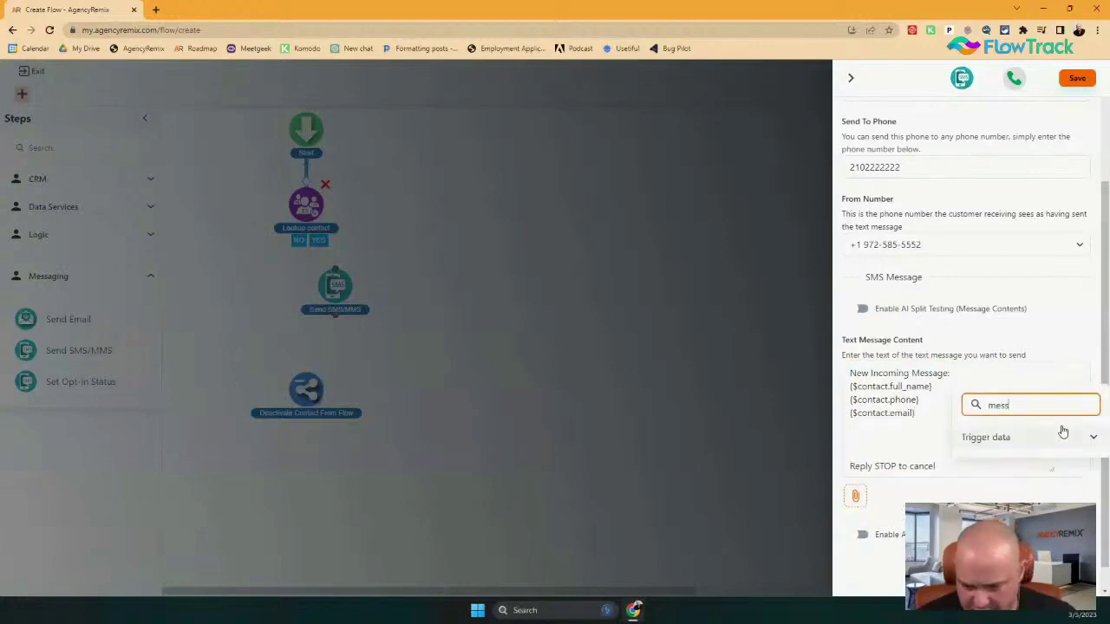
key("BackSpace")
left_click(974, 440)
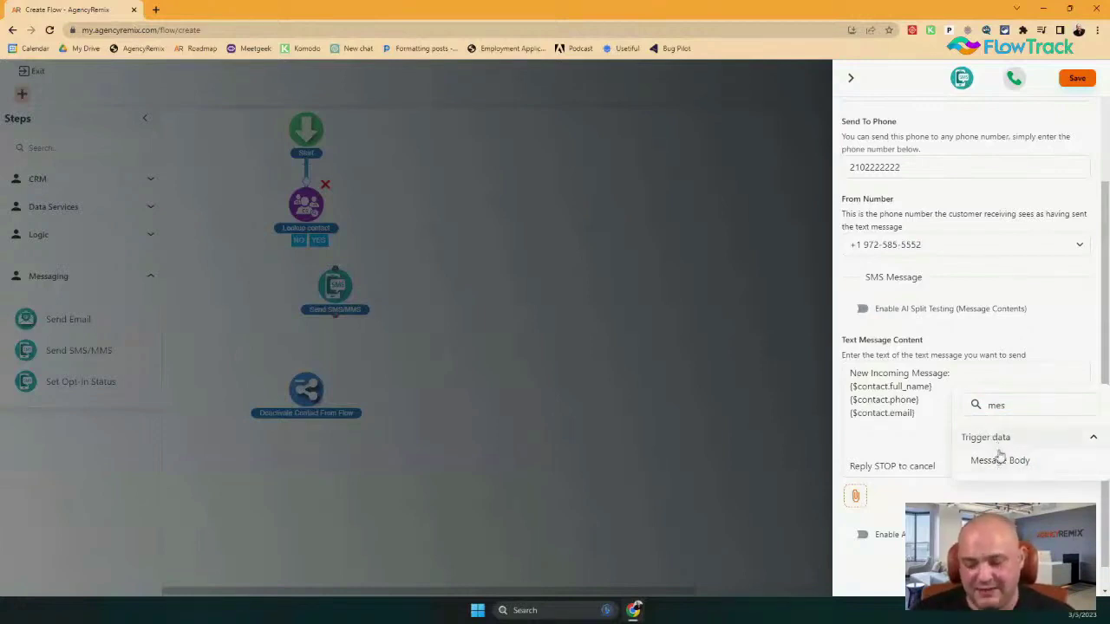
left_click(1006, 461)
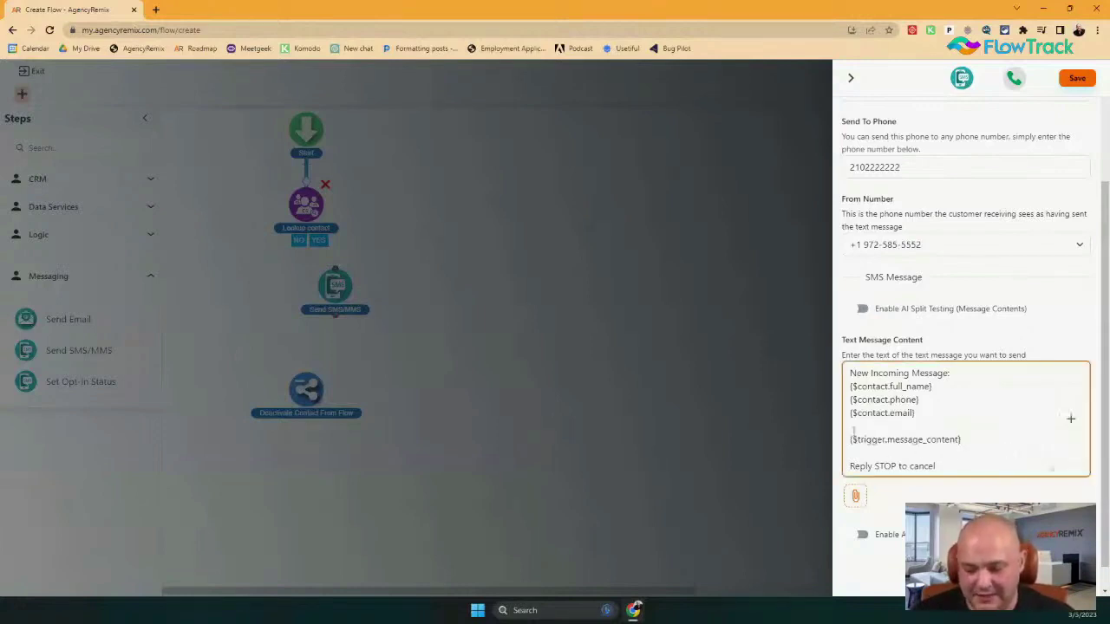
Add the line "They said:" directly above the message body variable, keeping one blank line before it.
left_click(922, 415)
key("Return")
key("Return")
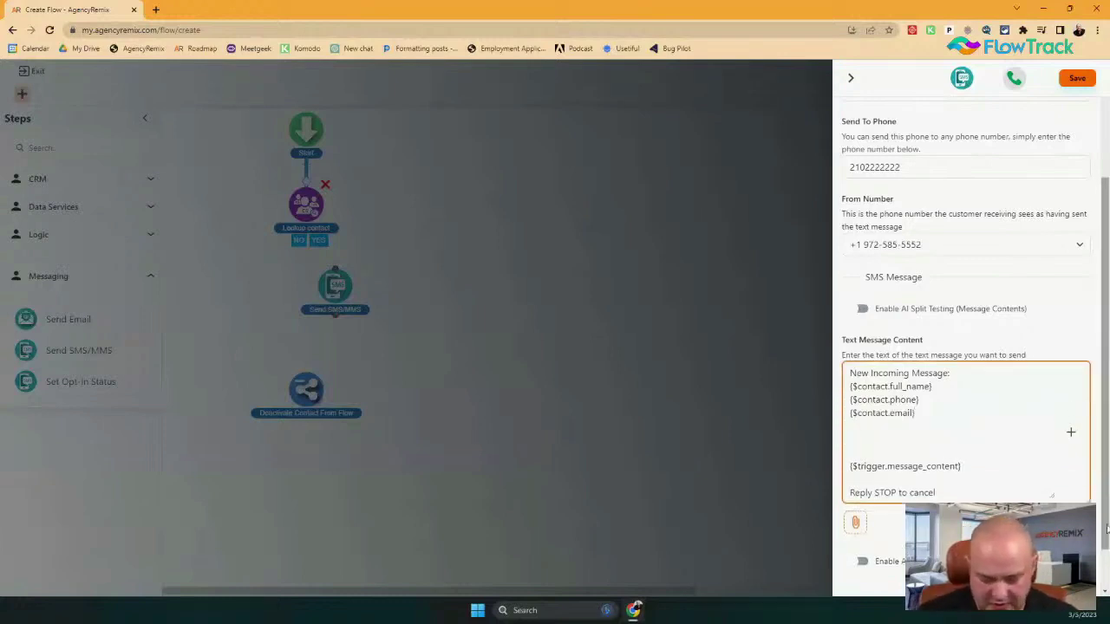
type("They said")
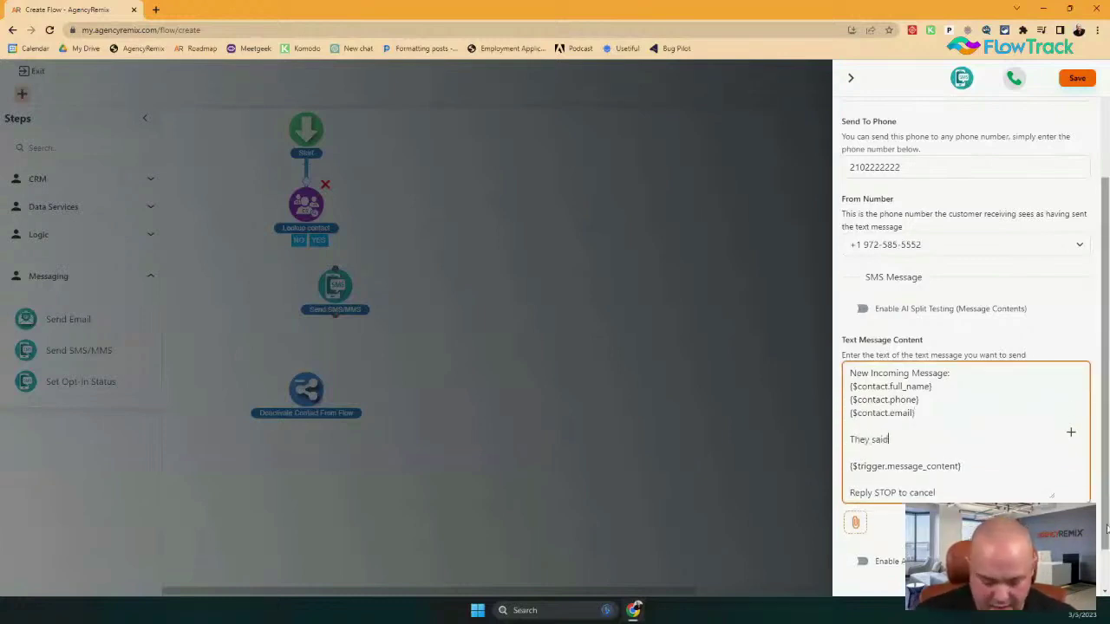
type(":")
key("Delete")
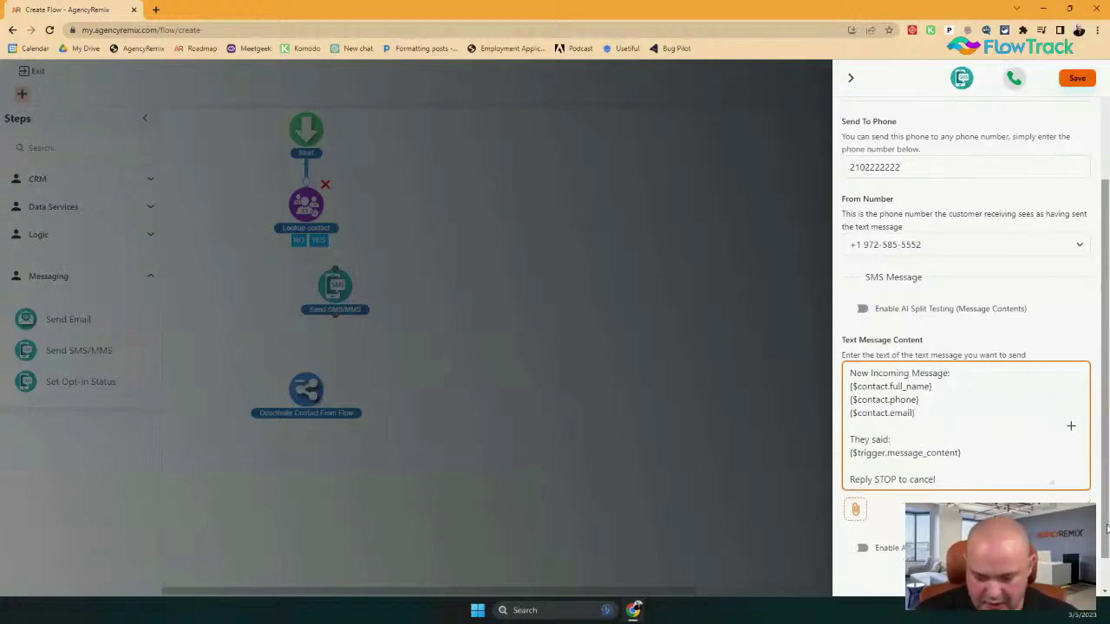
key("Return")
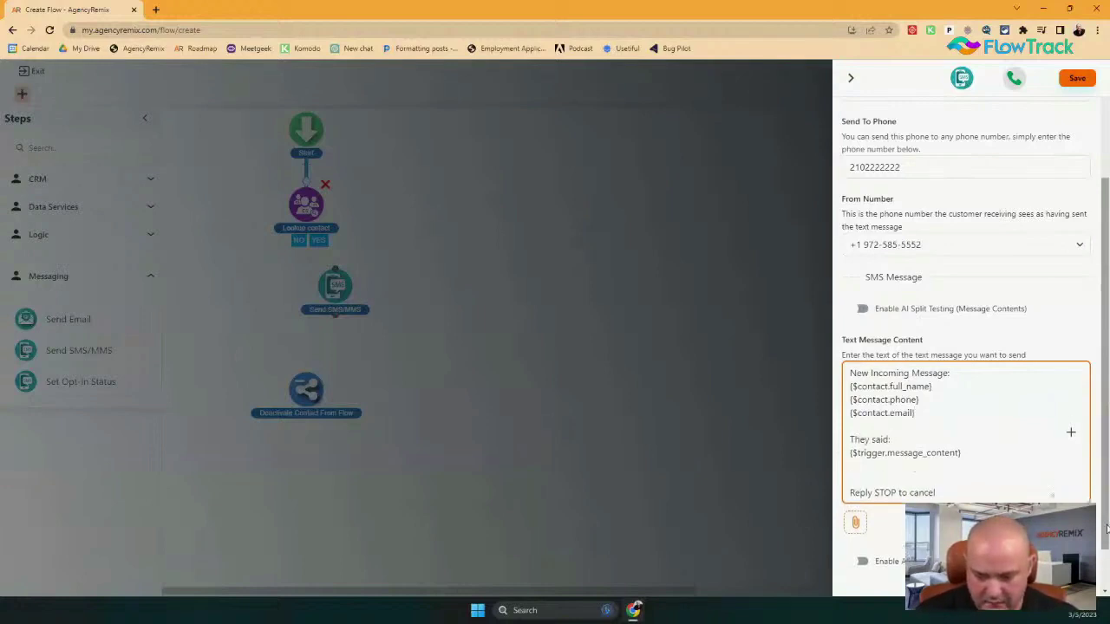
key("Delete")
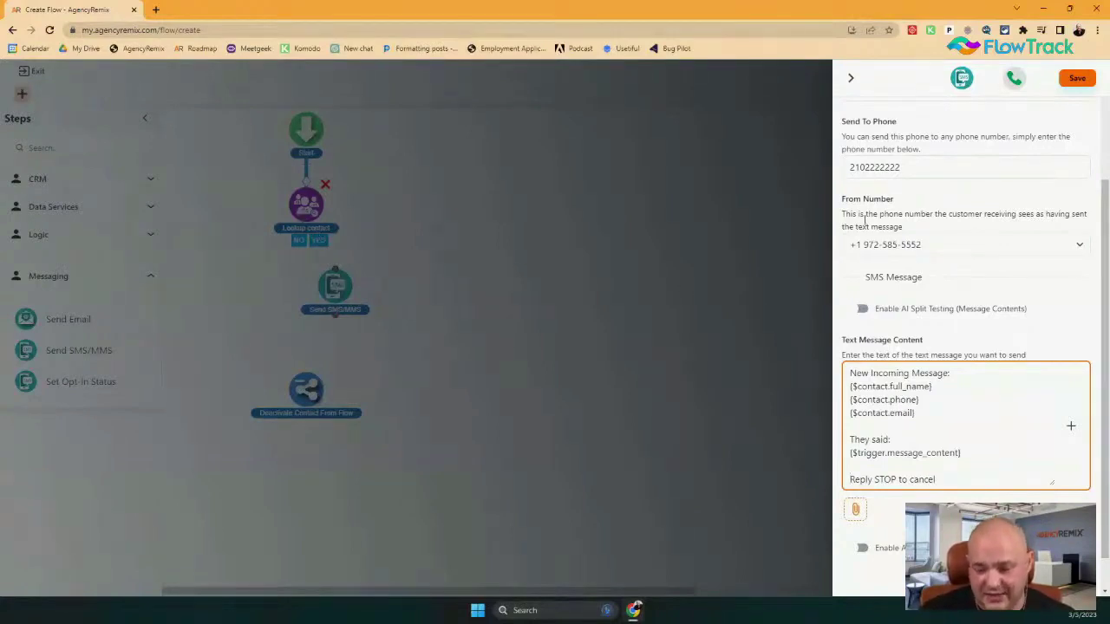
Review the Send To Phone value and the message body variable, and save the Send SMS/MMS step.
left_click(926, 167)
left_click_drag(926, 168, 842, 171)
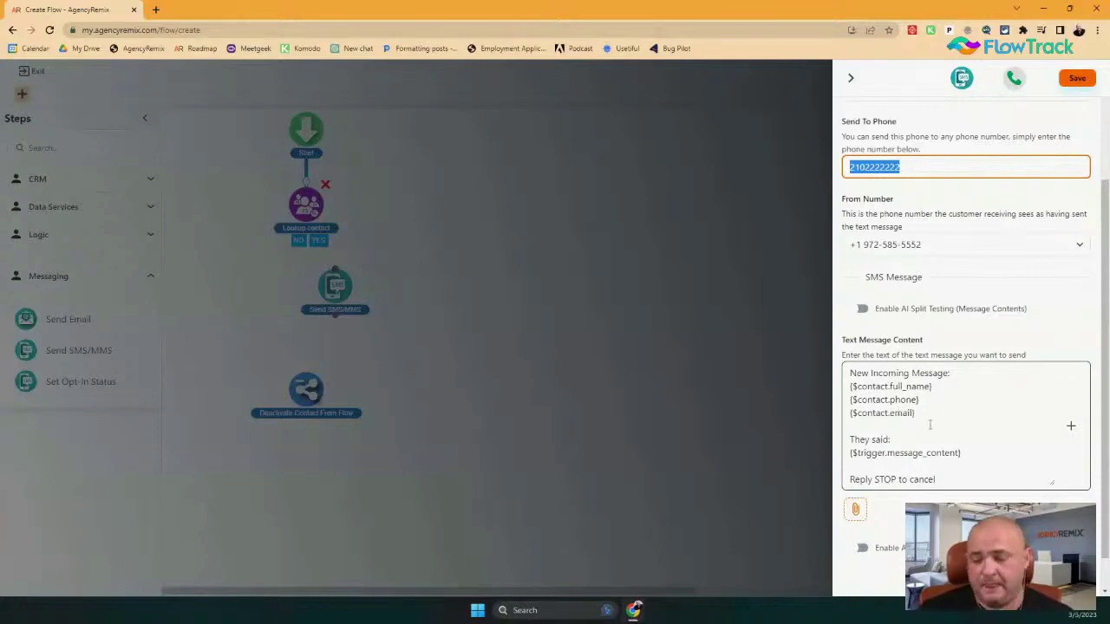
left_click_drag(850, 453, 961, 453)
left_click(1076, 78)
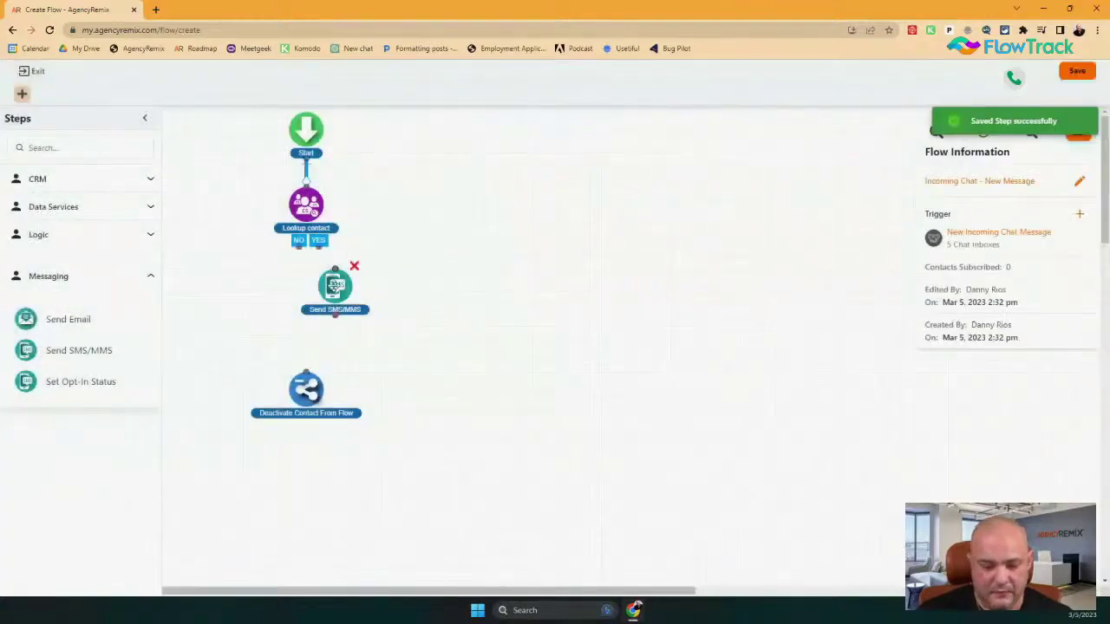
Align Send SMS/MMS directly under Lookup contact and move Deactivate Contact From Flow further down the canvas.
left_click_drag(334, 286, 305, 296)
left_click_drag(310, 408, 310, 476)
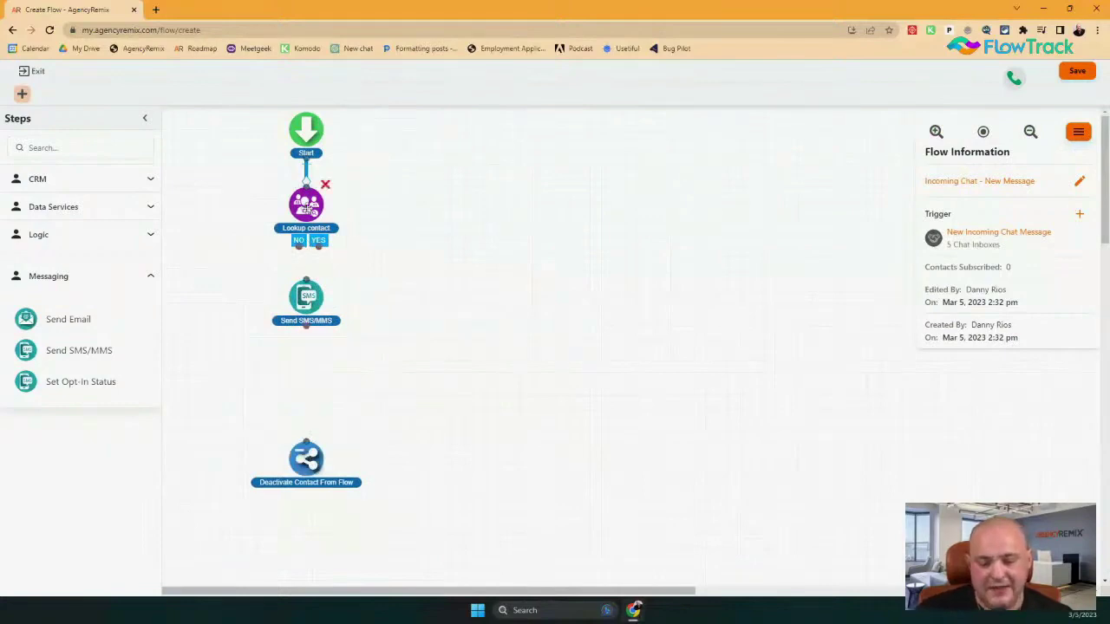
Check the Lookup contact settings and connect both its NO and YES outputs to Send SMS/MMS.
left_click(306, 208)
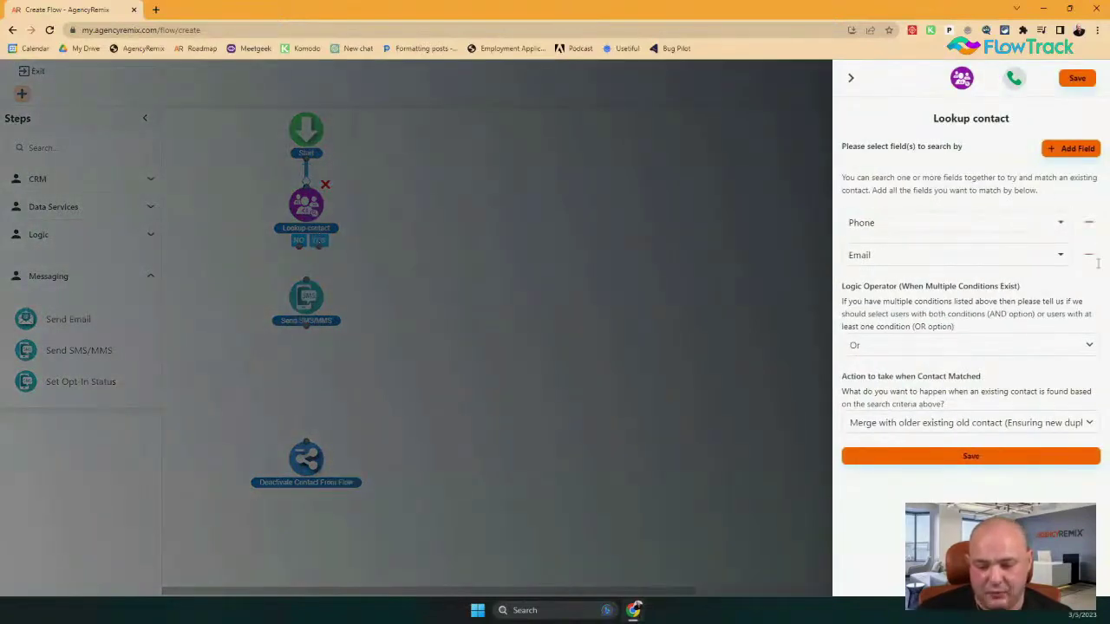
left_click(795, 96)
left_click_drag(298, 246, 299, 308)
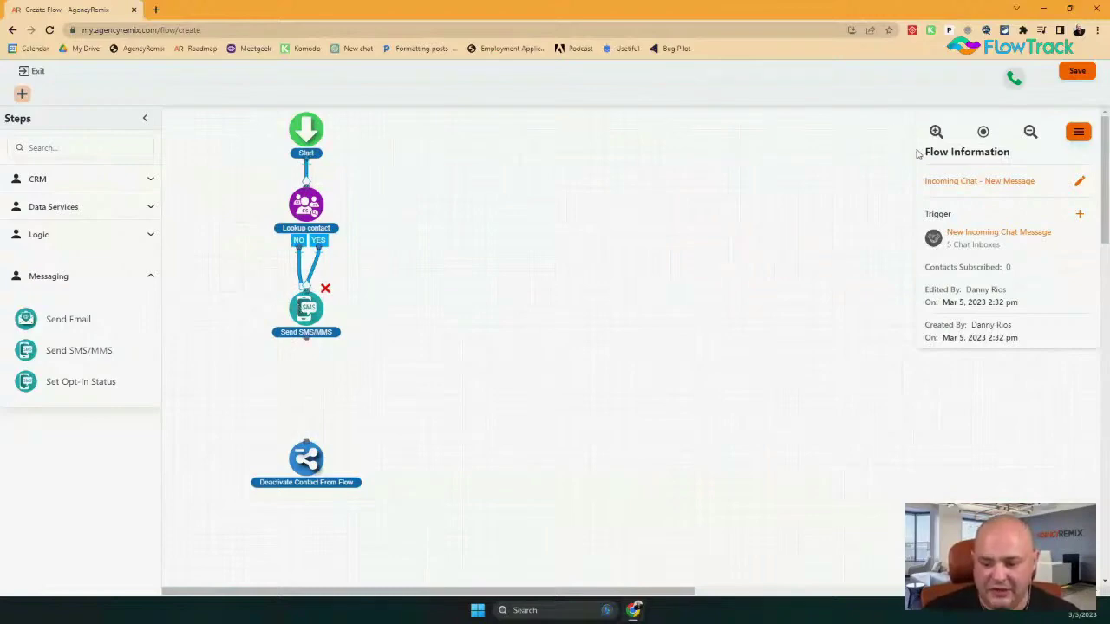
Look through the events available as additional triggers for the flow, leaving the existing trigger as it is.
left_click(1079, 215)
scroll(693, 365, "down", 3)
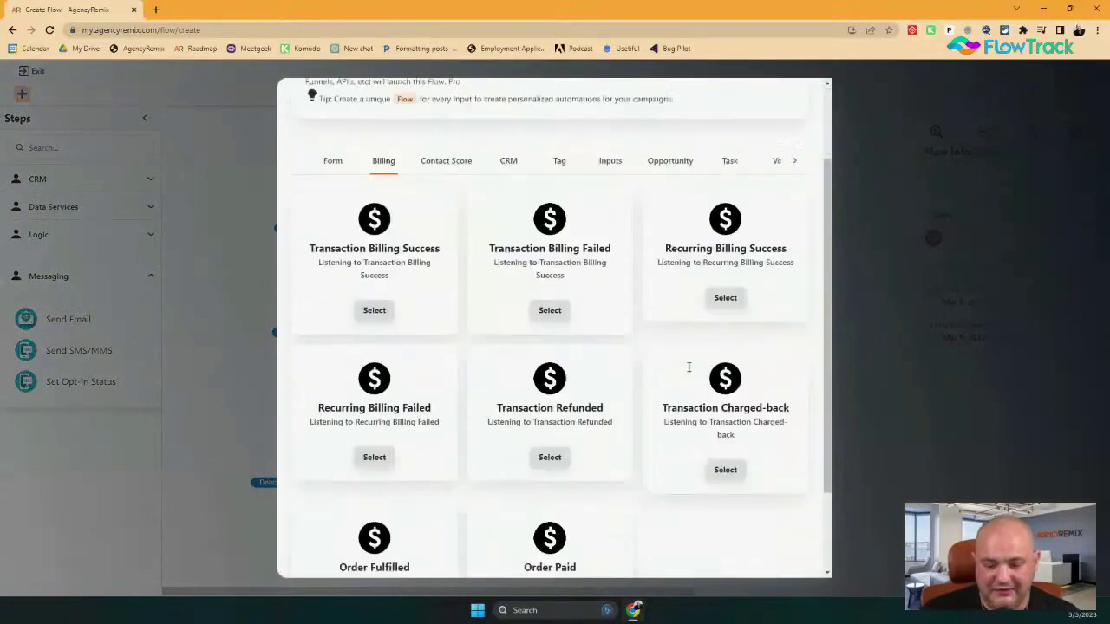
scroll(700, 366, "up", 3)
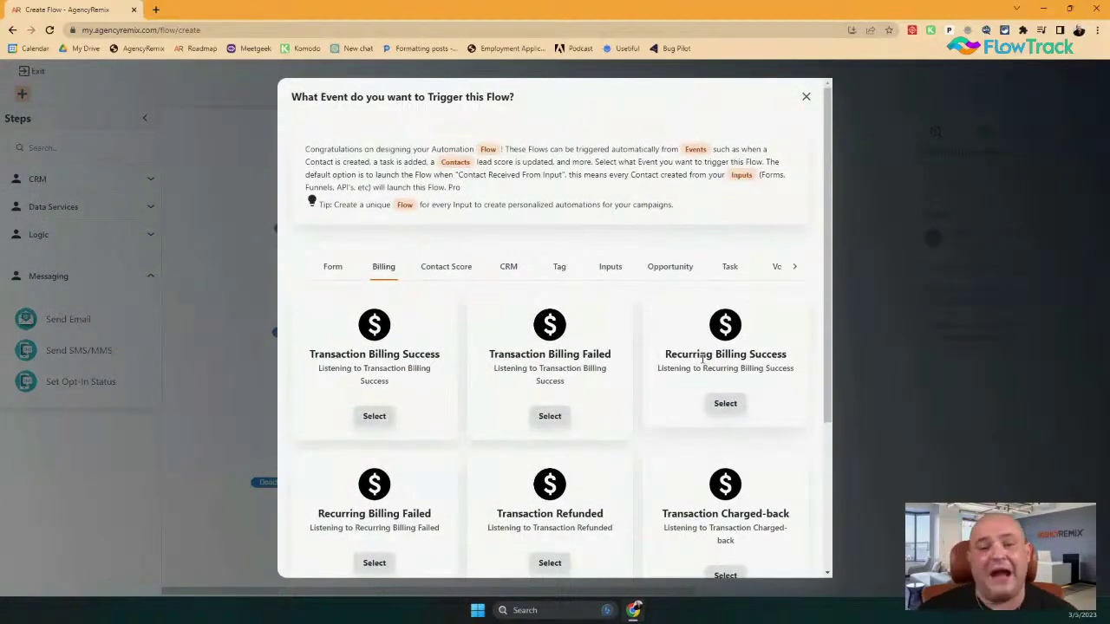
left_click(806, 97)
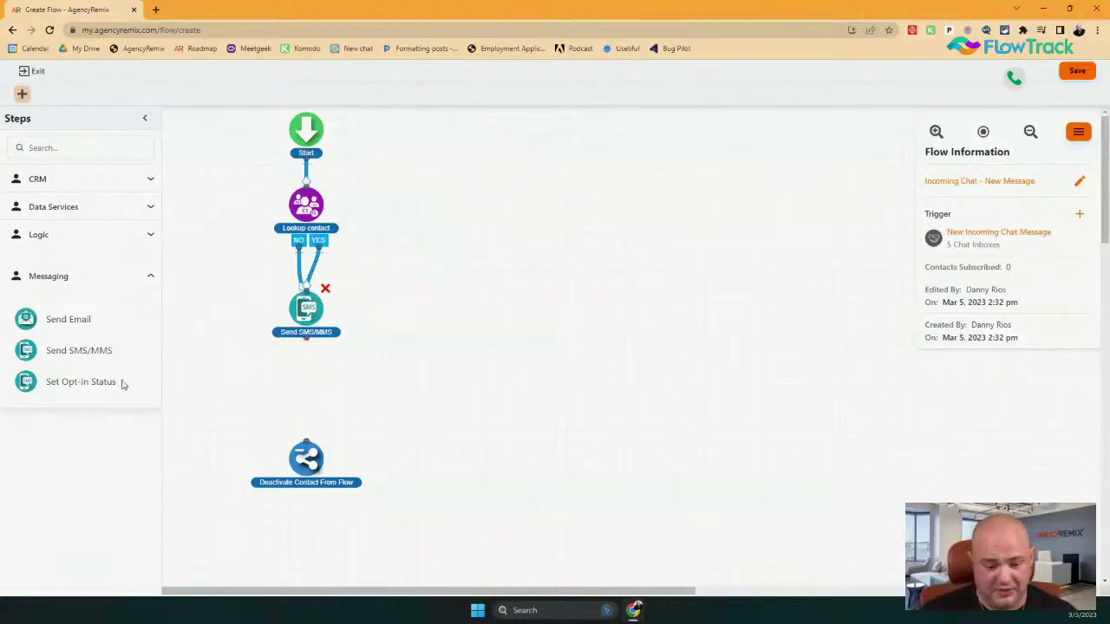
Try out a Send Email step below Send SMS/MMS without adding it to the flow.
left_click_drag(43, 319, 319, 371)
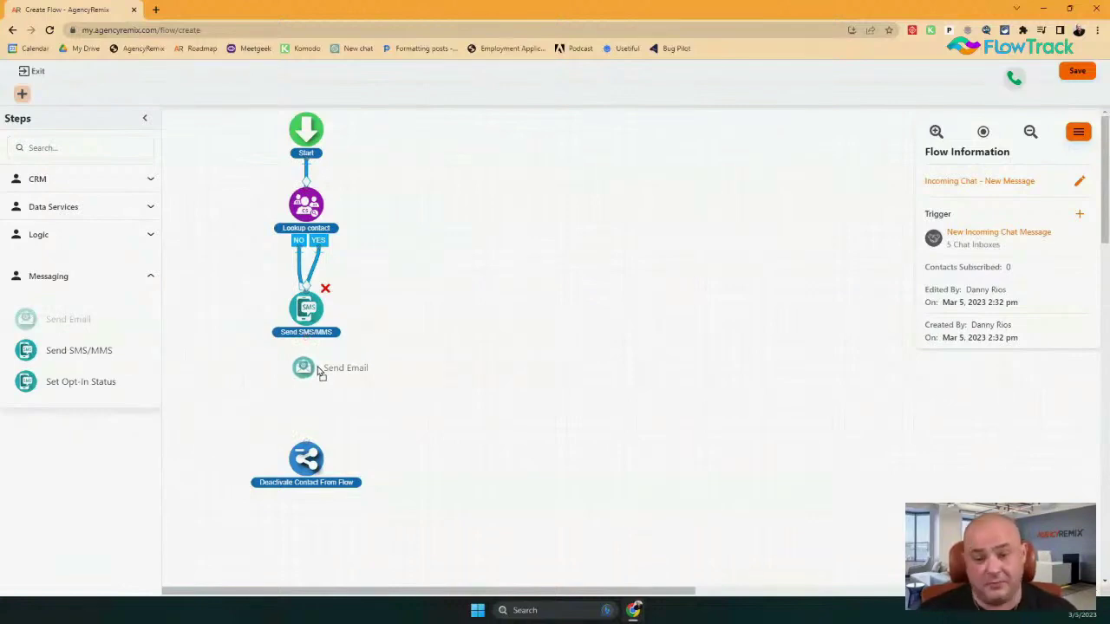
left_click_drag(318, 371, 35, 321)
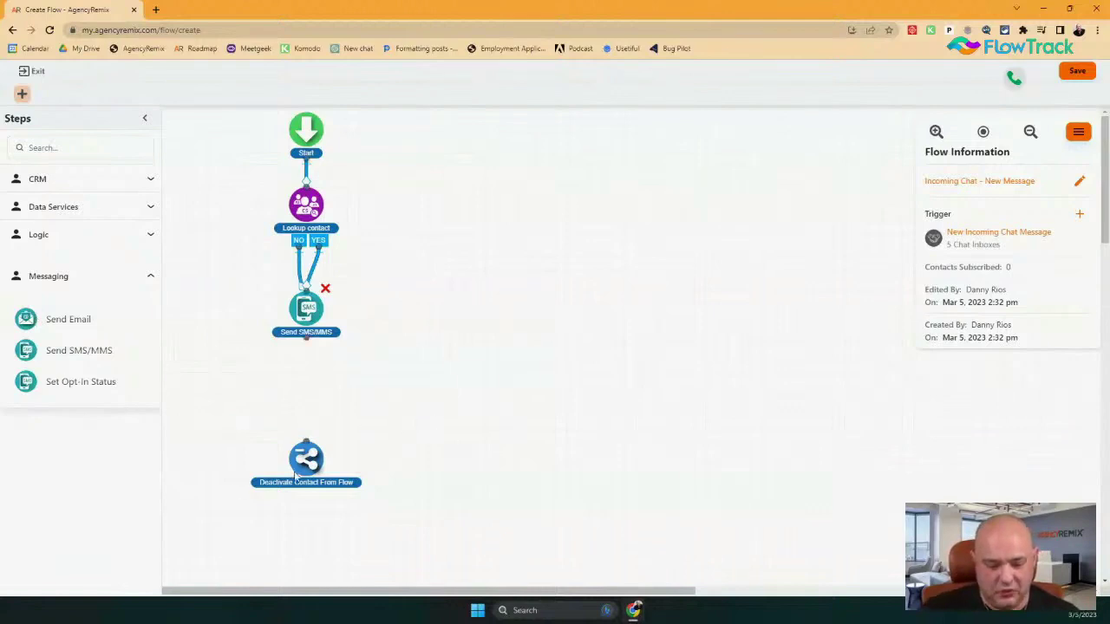
Move Deactivate Contact From Flow closer beneath Send SMS/MMS and connect the Send SMS/MMS output to it.
left_click_drag(300, 468, 301, 434)
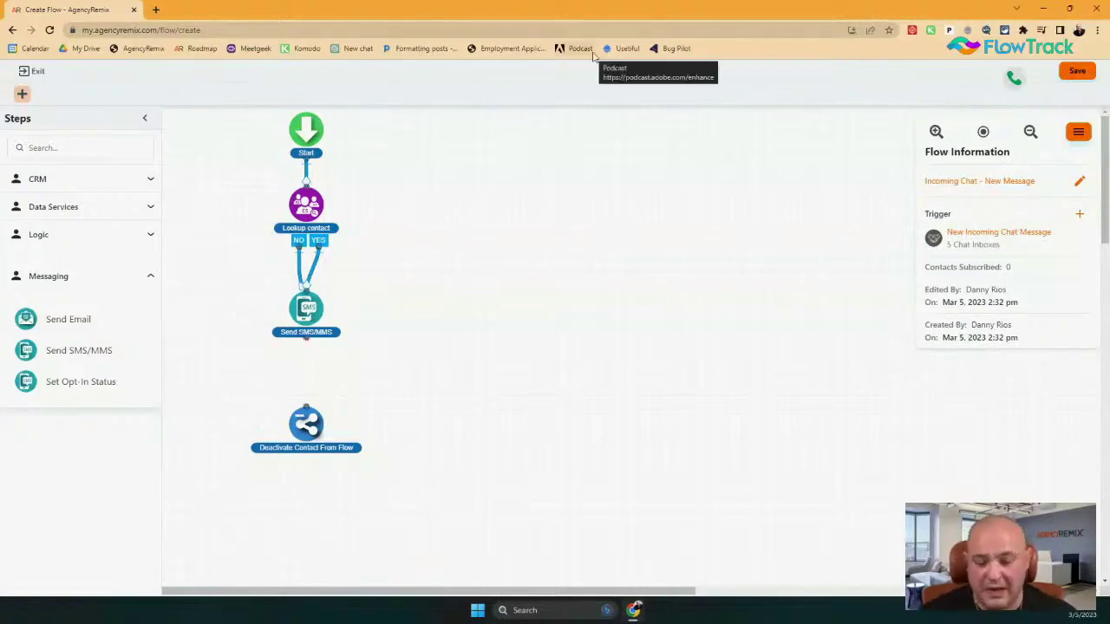
left_click_drag(313, 344, 306, 408)
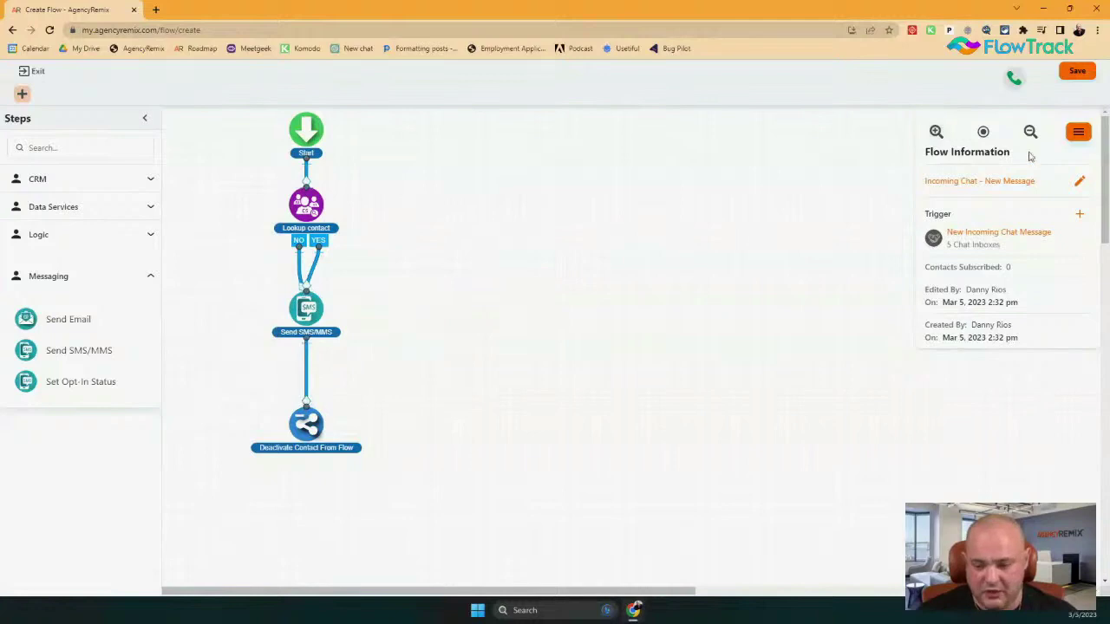
Rename the flow "Incoming Chat - New Message - Notification" and publish it.
left_click(1081, 183)
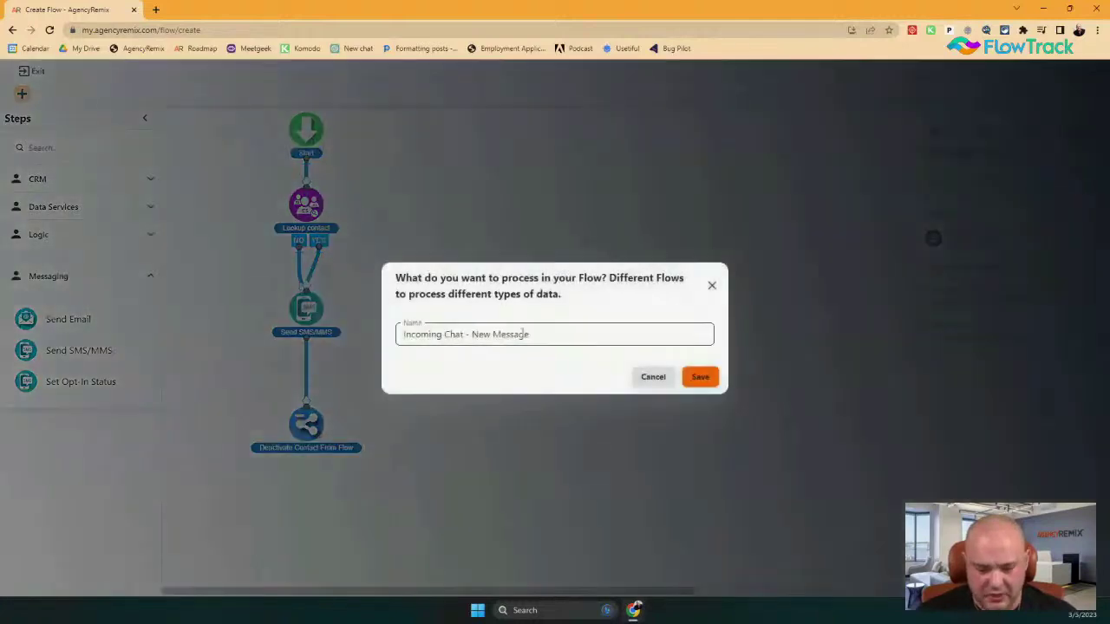
left_click(560, 333)
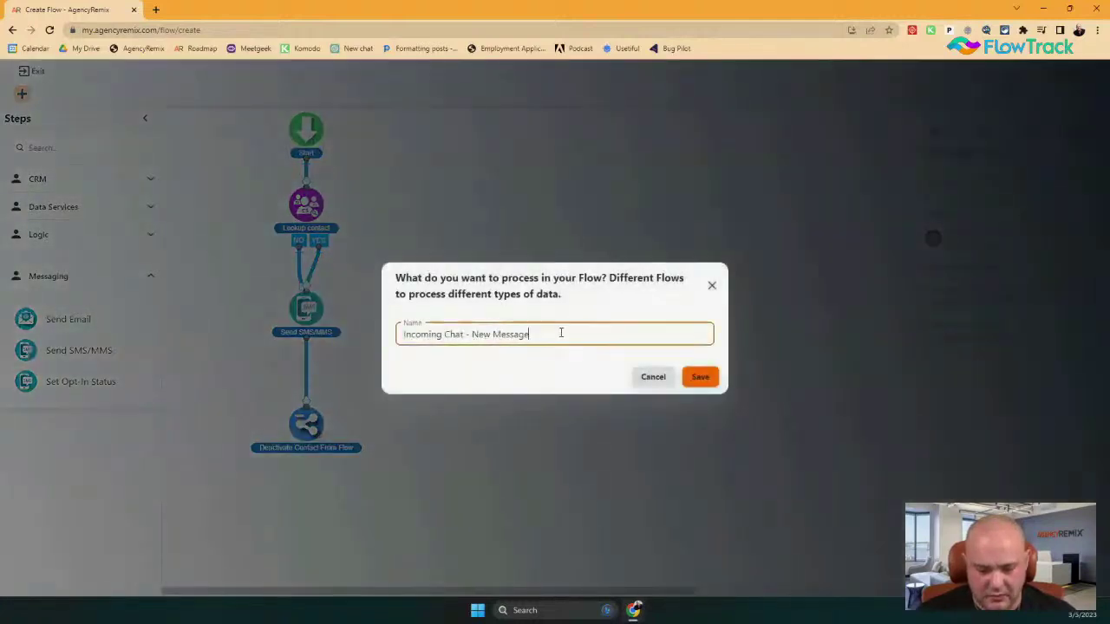
type("- ")
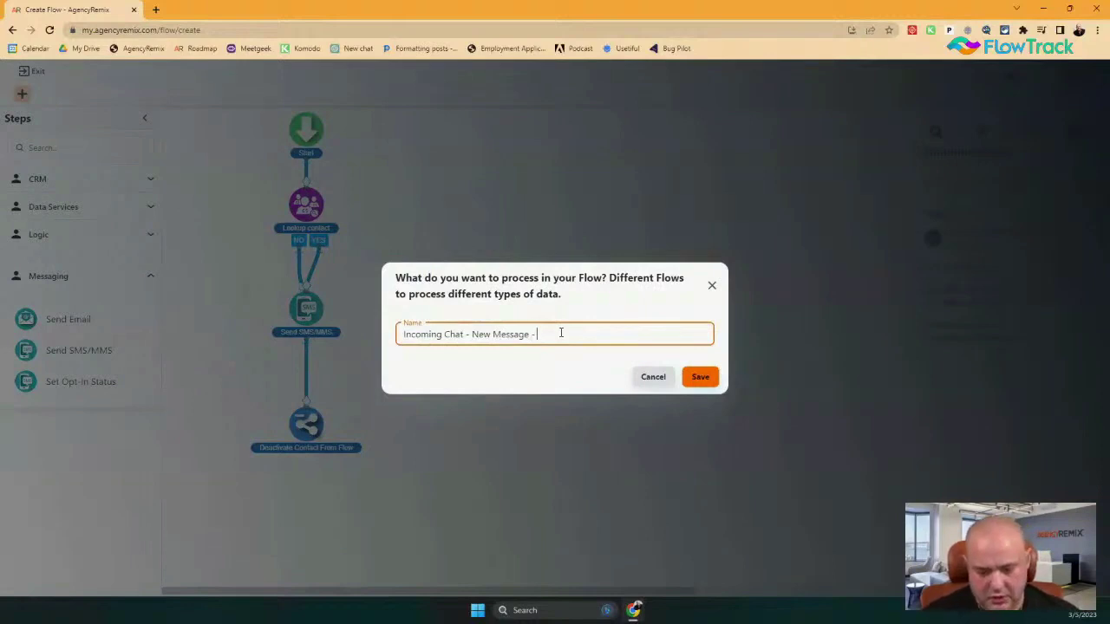
type("Notification")
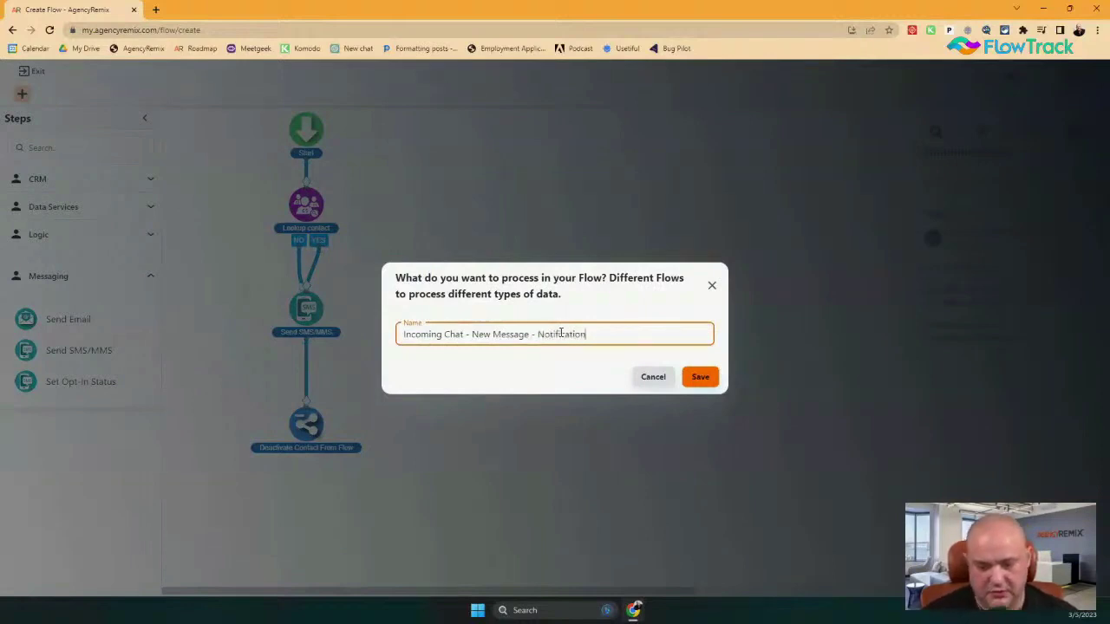
left_click(700, 376)
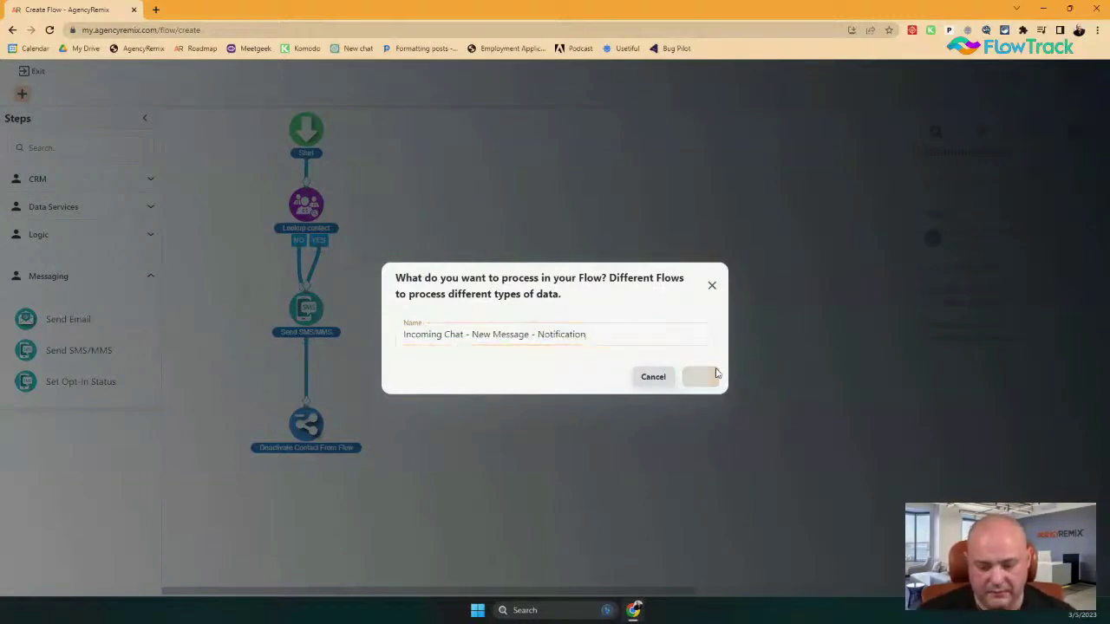
left_click(1076, 71)
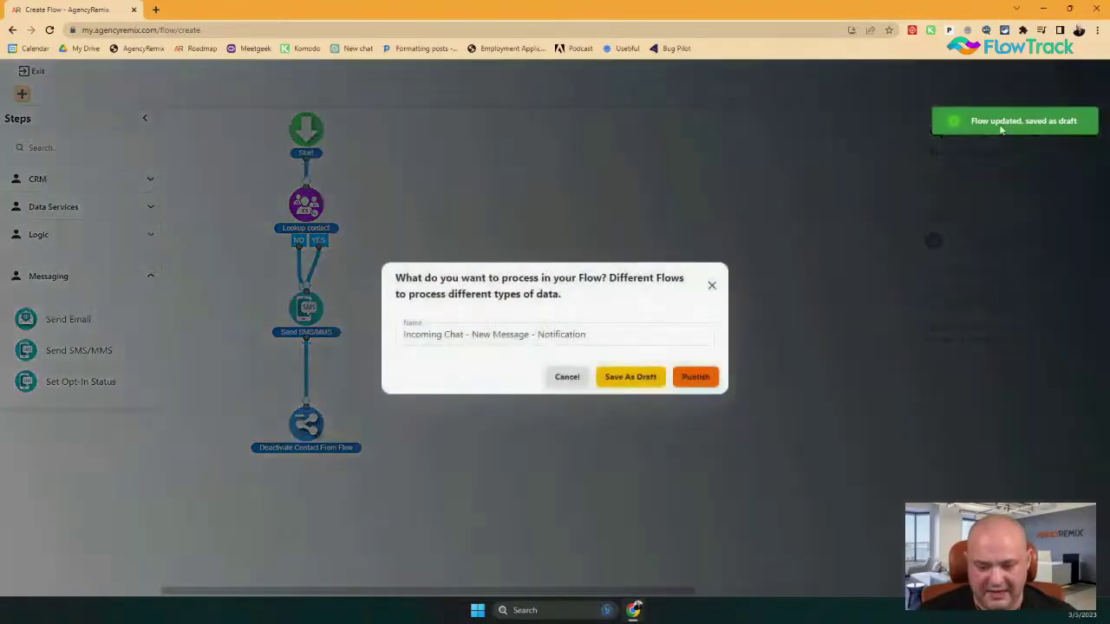
left_click(698, 378)
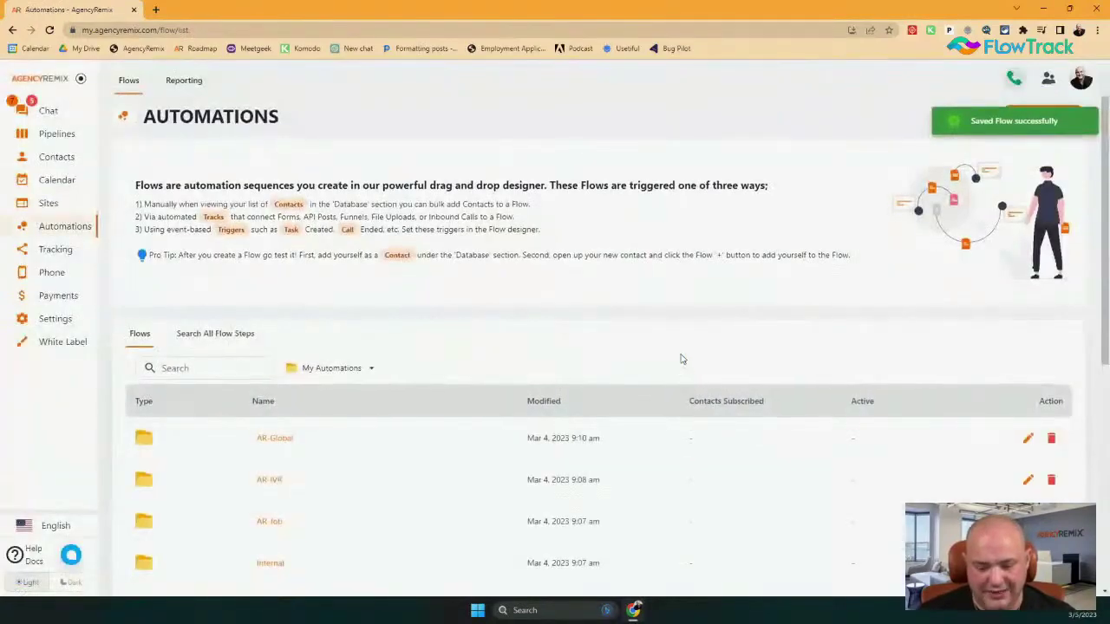
Check the active status of "Incoming Chat - New Message - Notification" in the automations list.
scroll(888, 375, "down", 5)
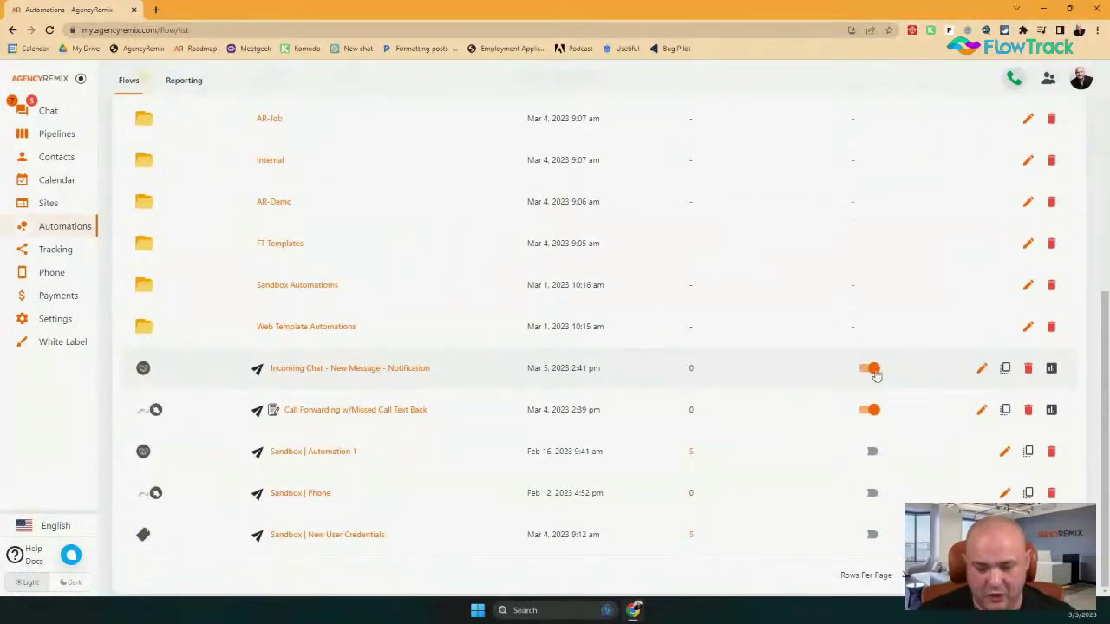
left_click(871, 368)
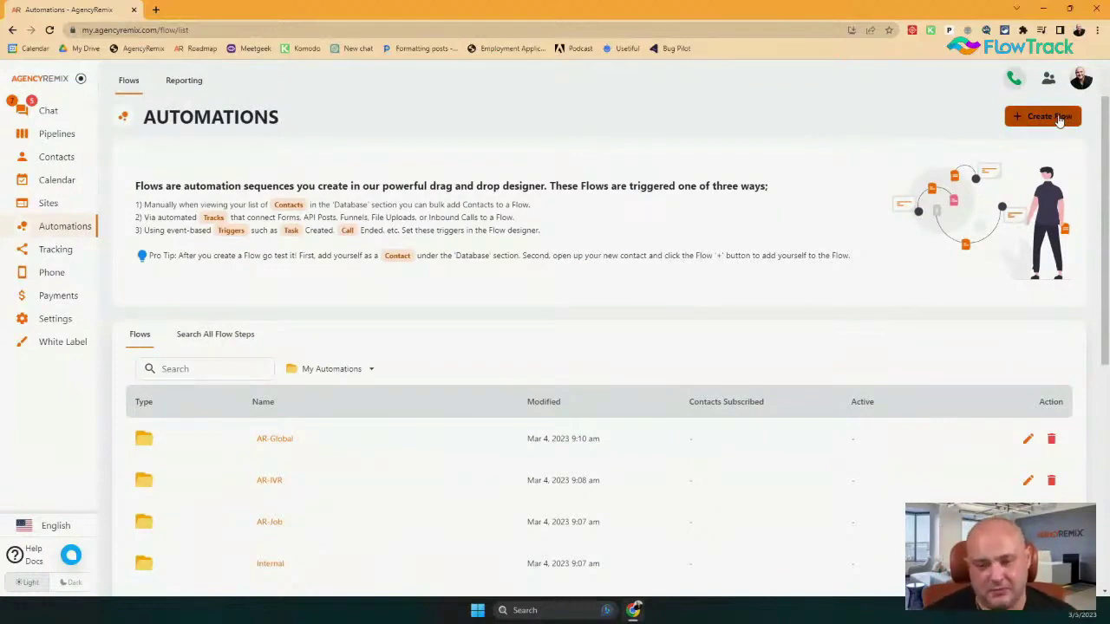
Create a new flow that processes Contacts and add a Lookup contact step below Start.
left_click(1057, 117)
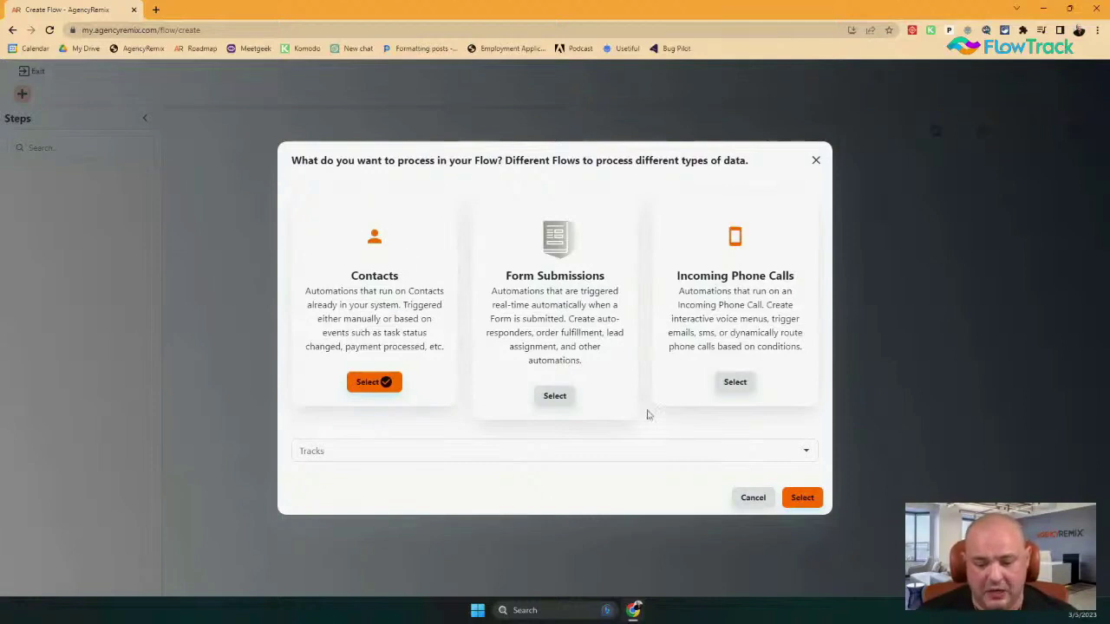
left_click(802, 498)
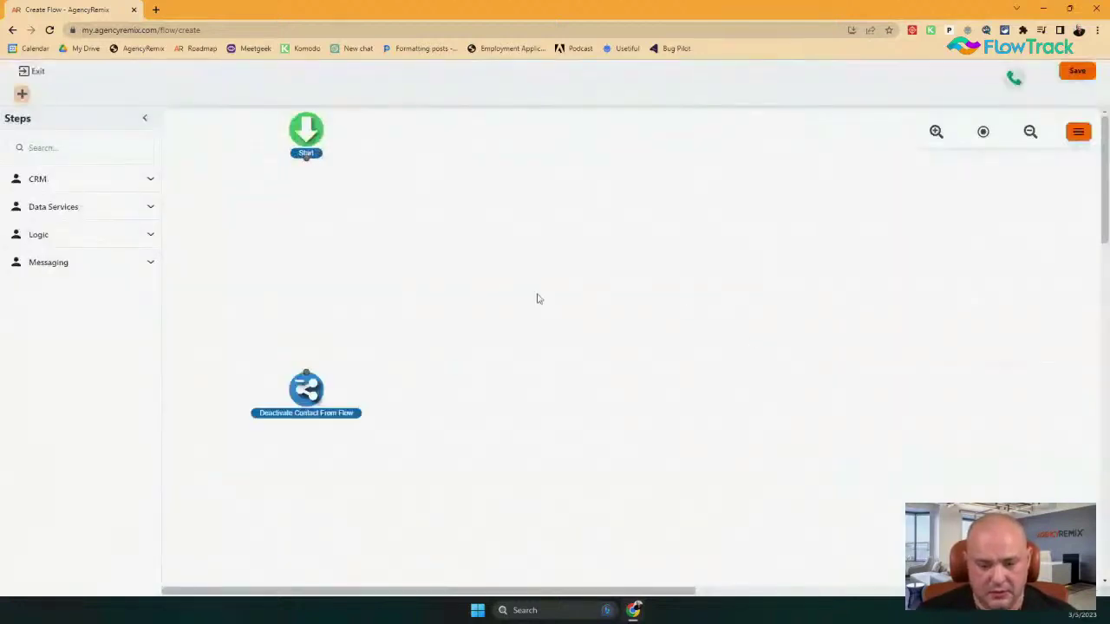
left_click(69, 180)
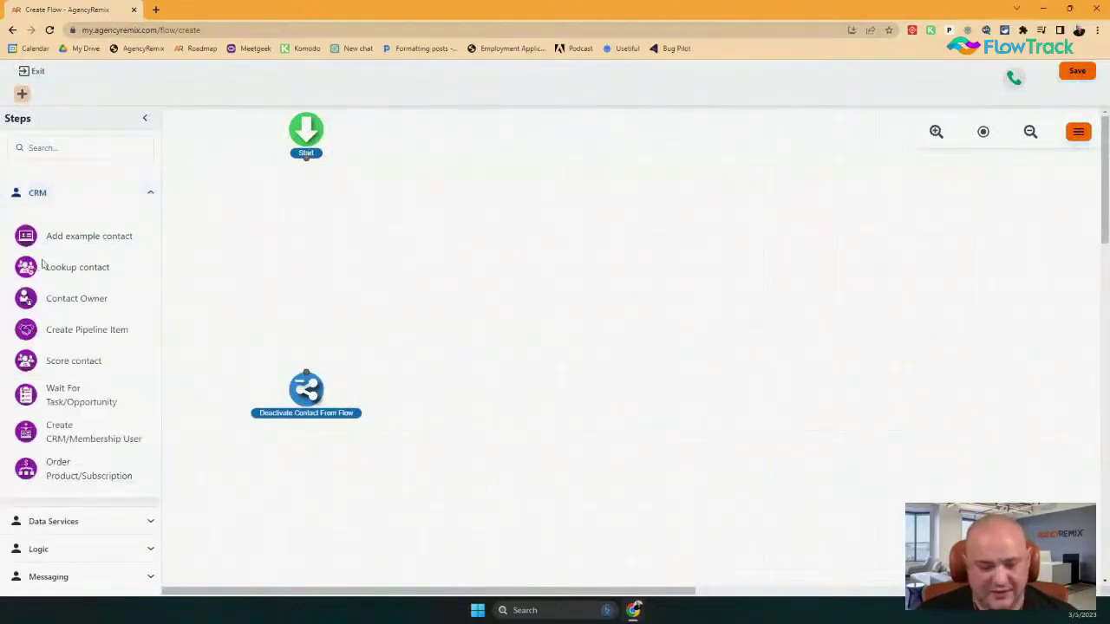
left_click_drag(38, 263, 309, 200)
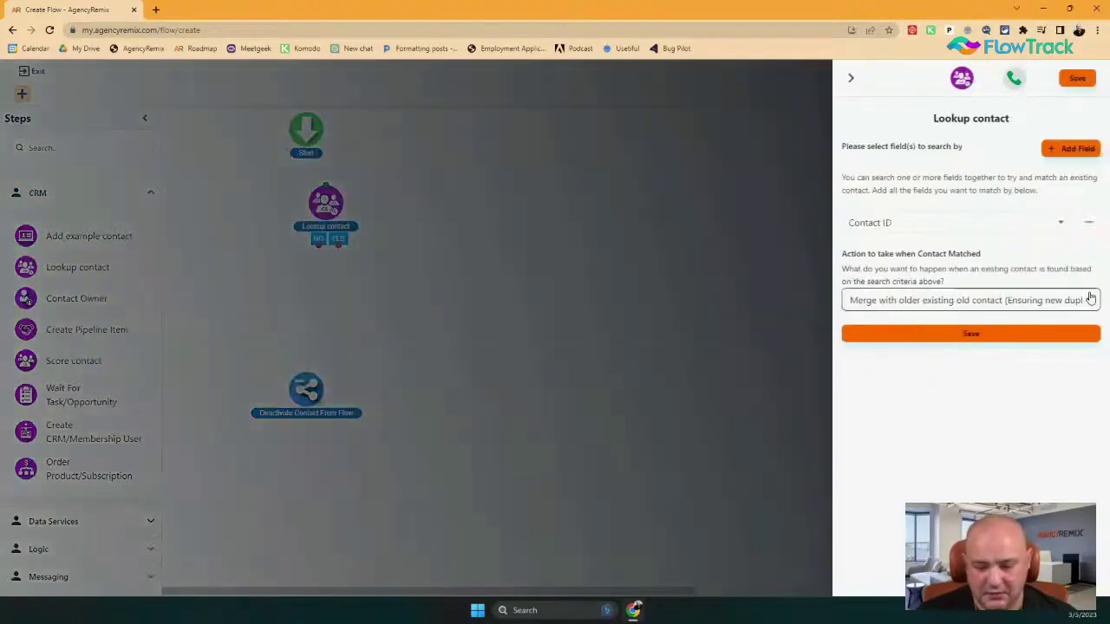
Make Lookup contact search by the Phone field only, save it, and attach it directly under Start.
left_click(1079, 148)
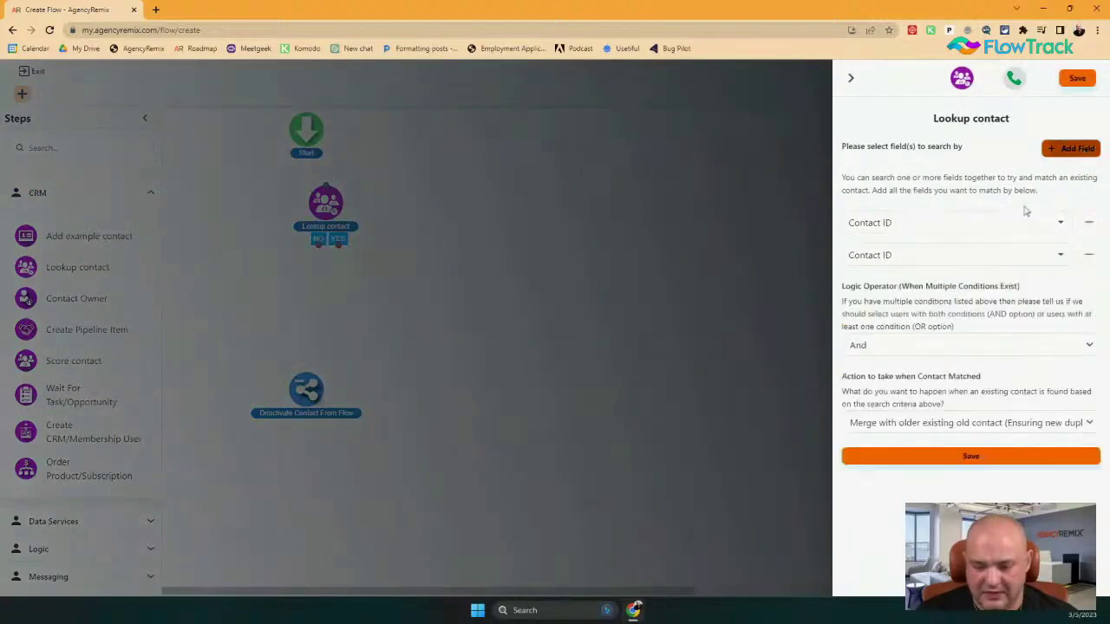
left_click(853, 221)
type("phone")
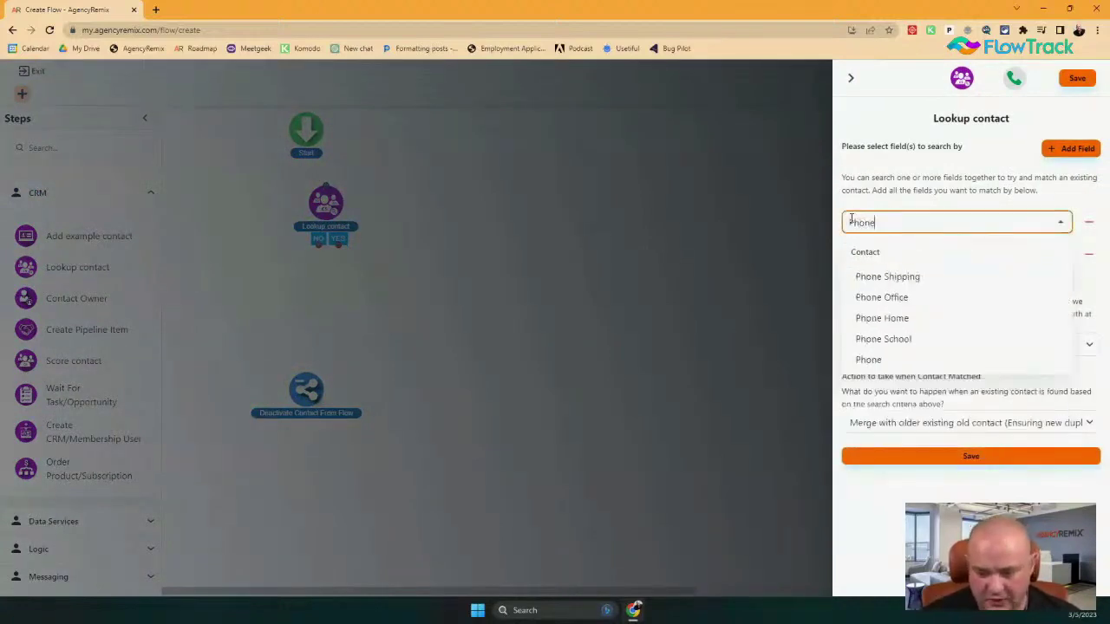
left_click(946, 360)
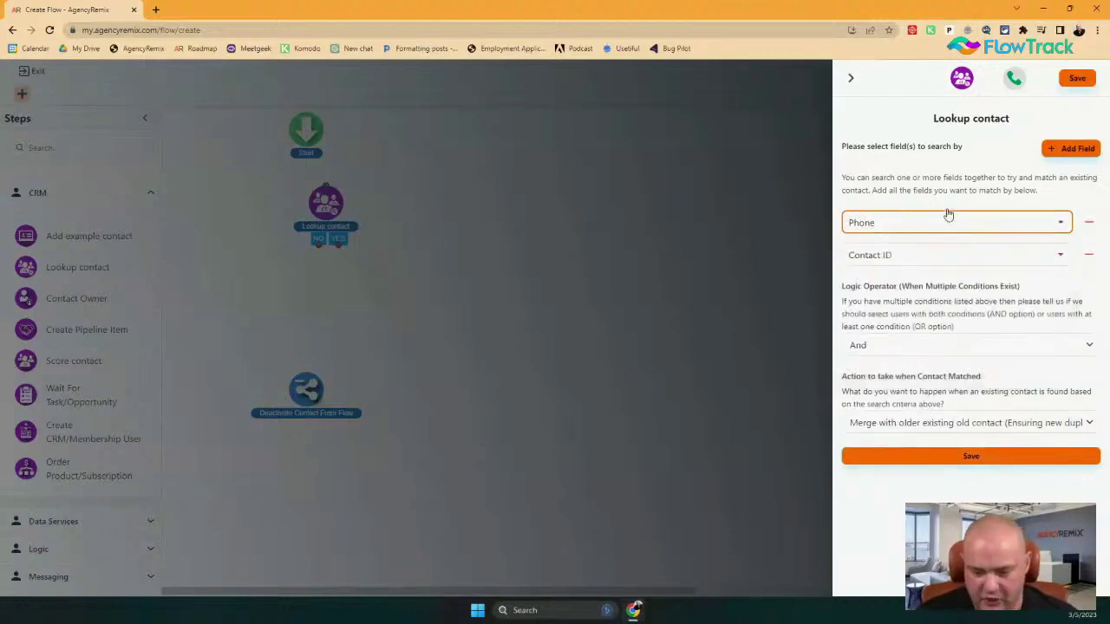
left_click(1088, 254)
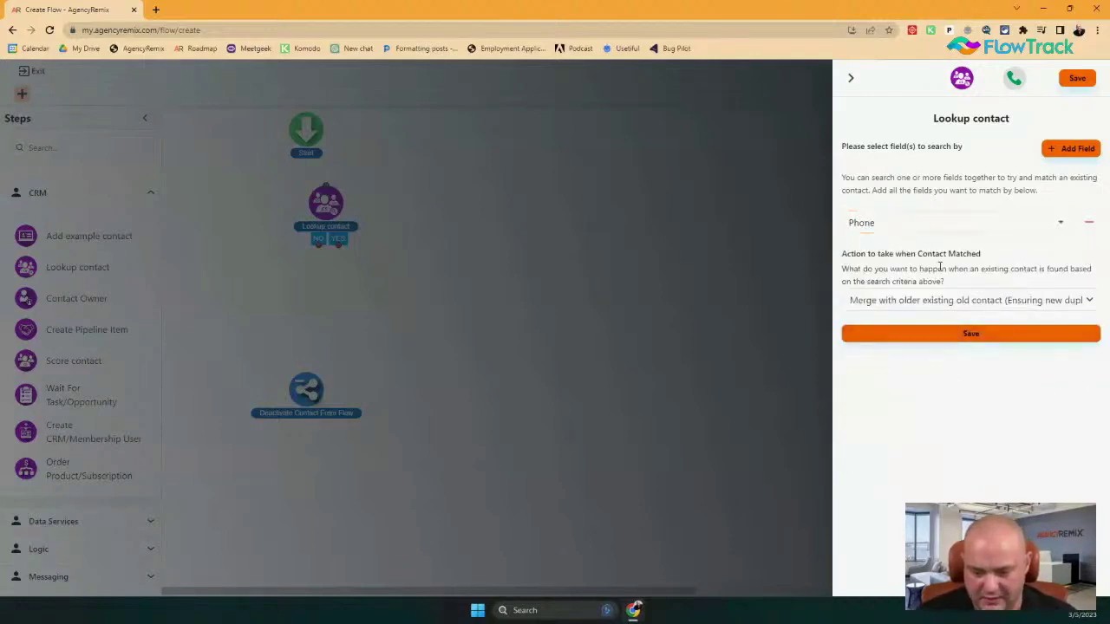
left_click(971, 334)
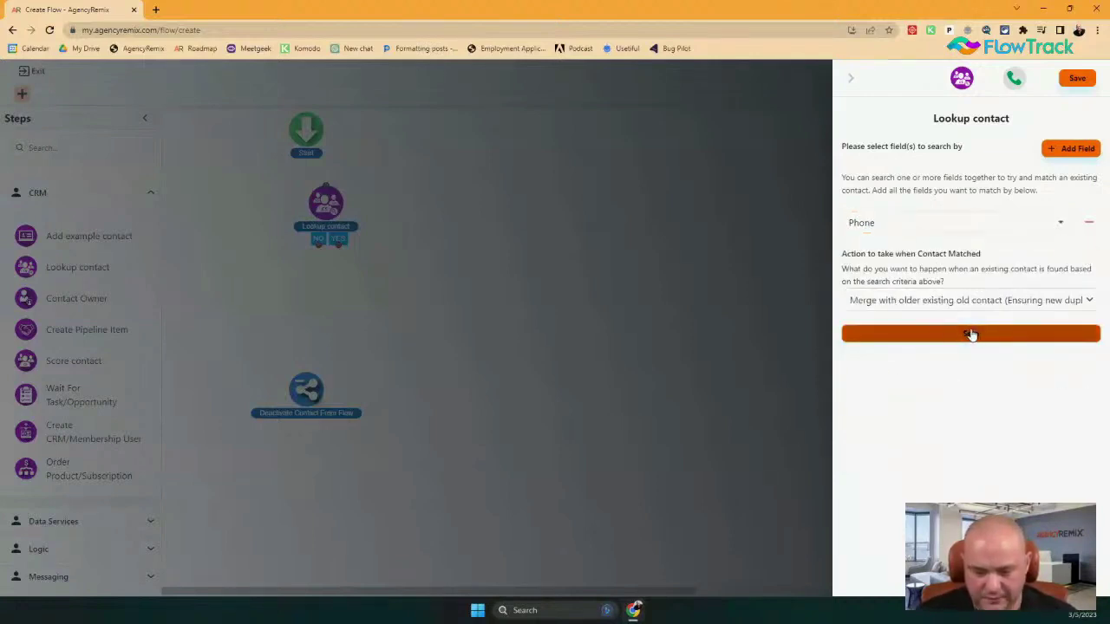
left_click_drag(332, 208, 312, 221)
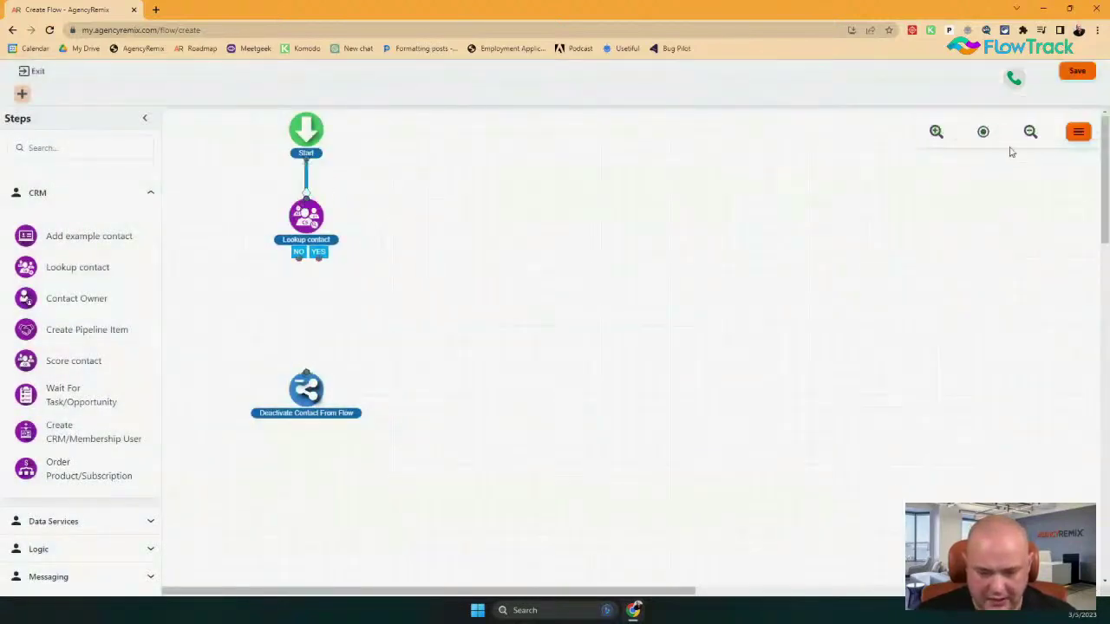
Rename the new flow Keyword "VIP" - Confirmation and save the name.
left_click(1077, 131)
left_click(1078, 181)
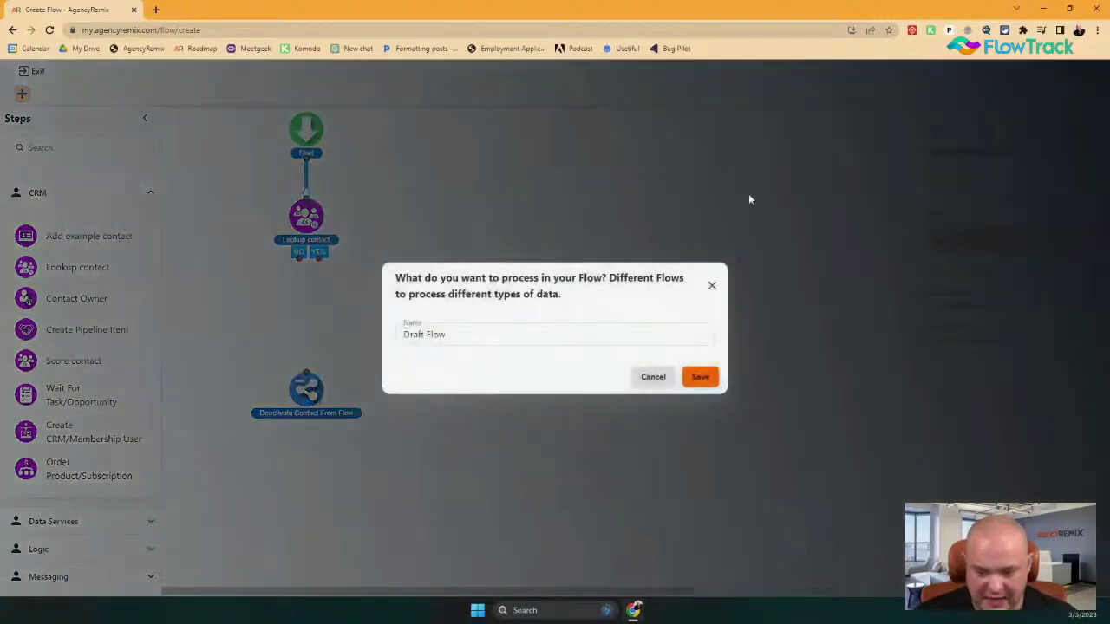
triple_click(580, 334)
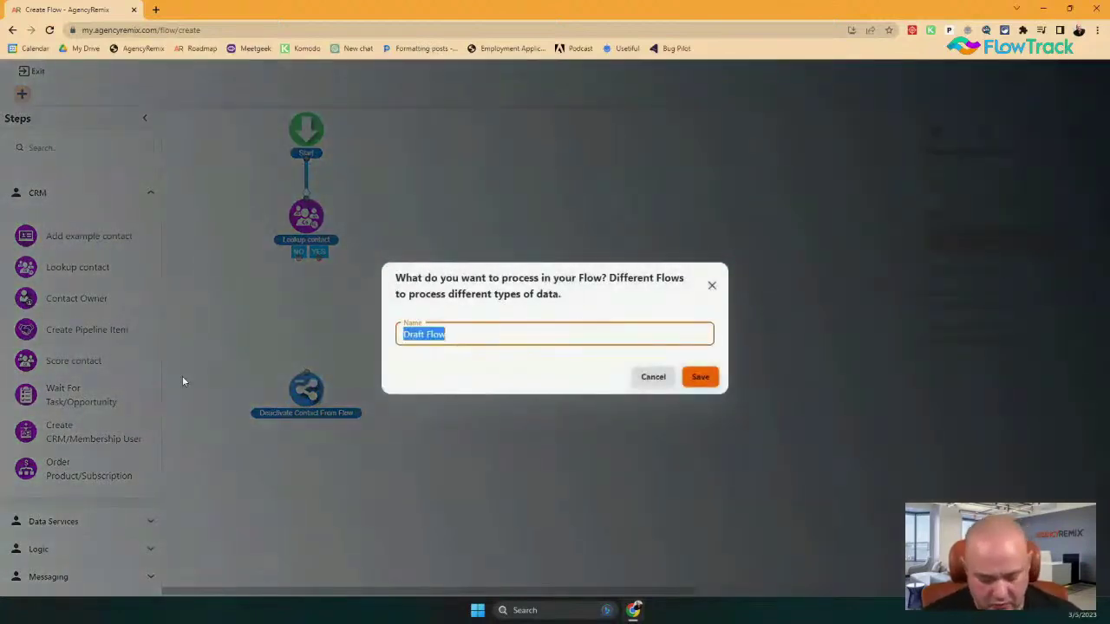
type("Keywor")
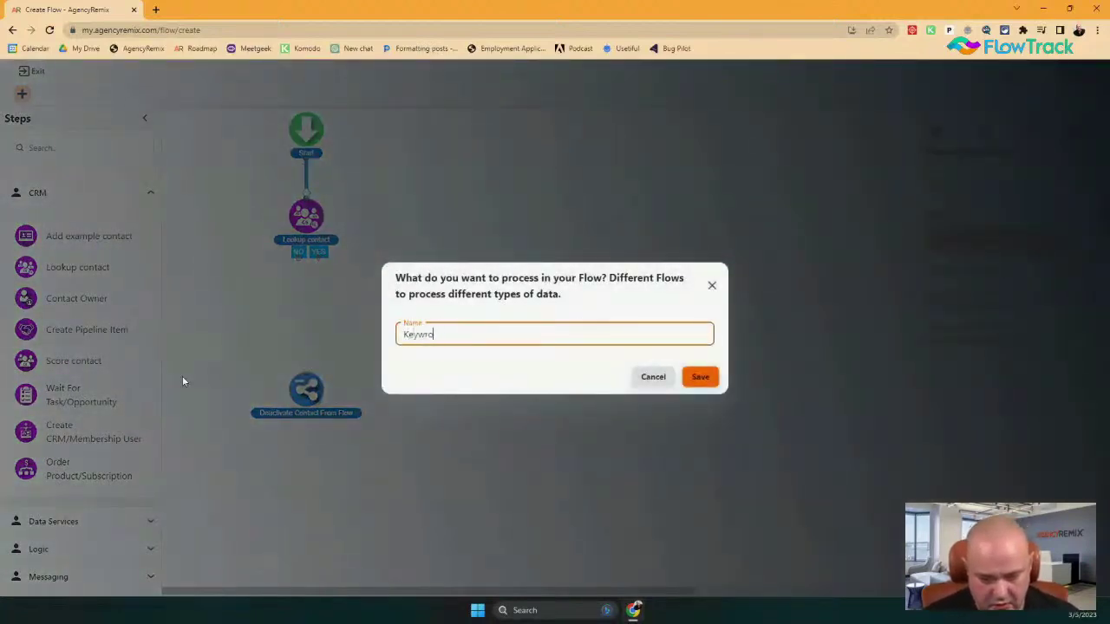
type("d \"V")
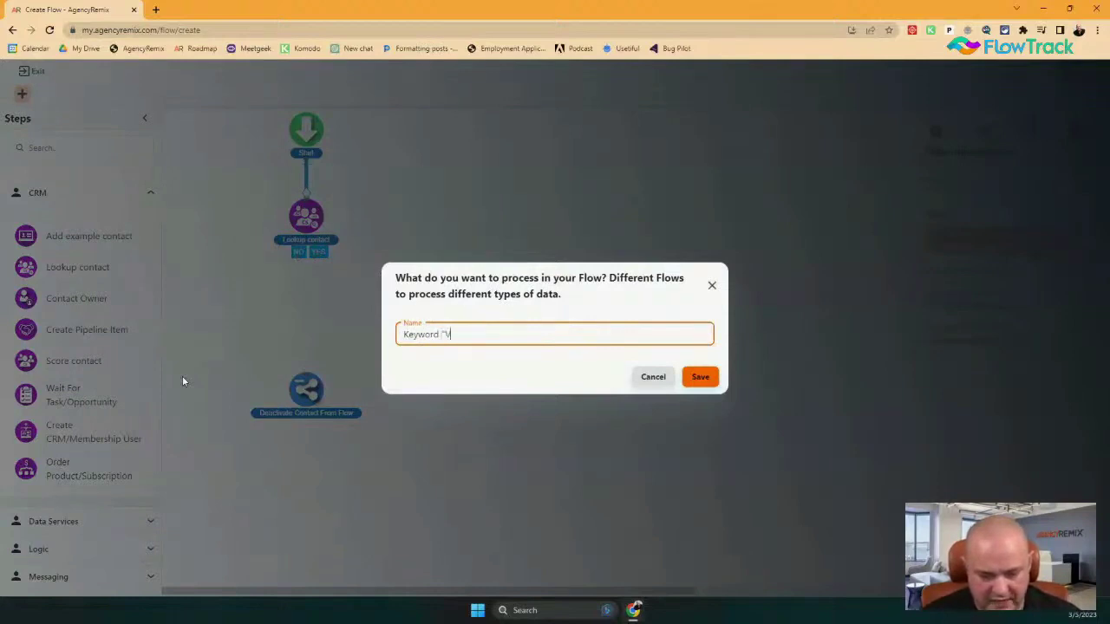
type("IP\" ")
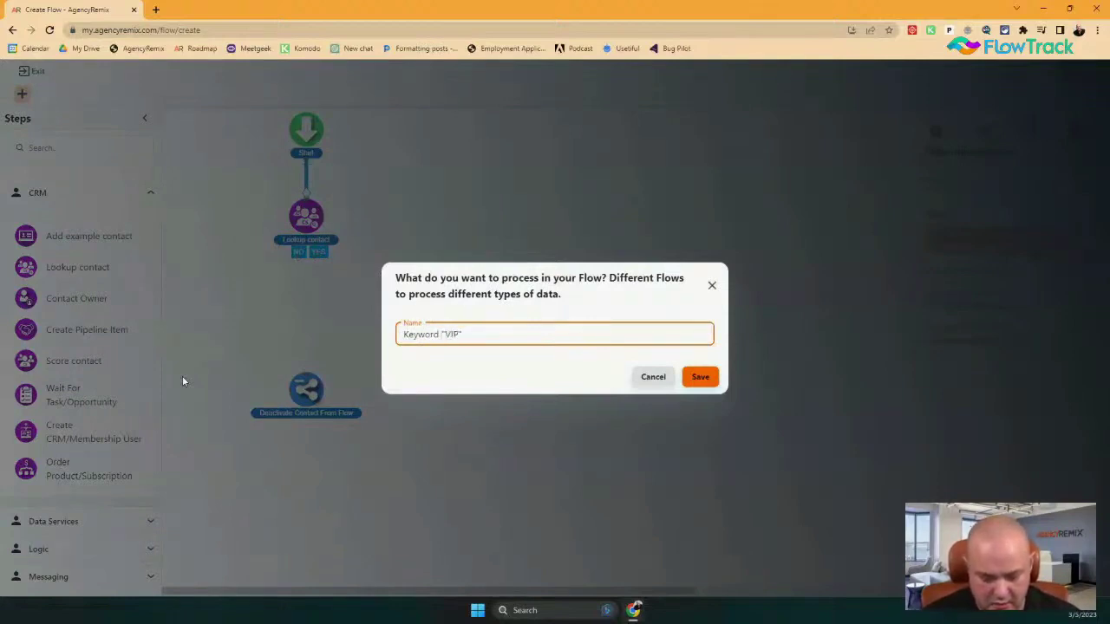
type("- Confirmation")
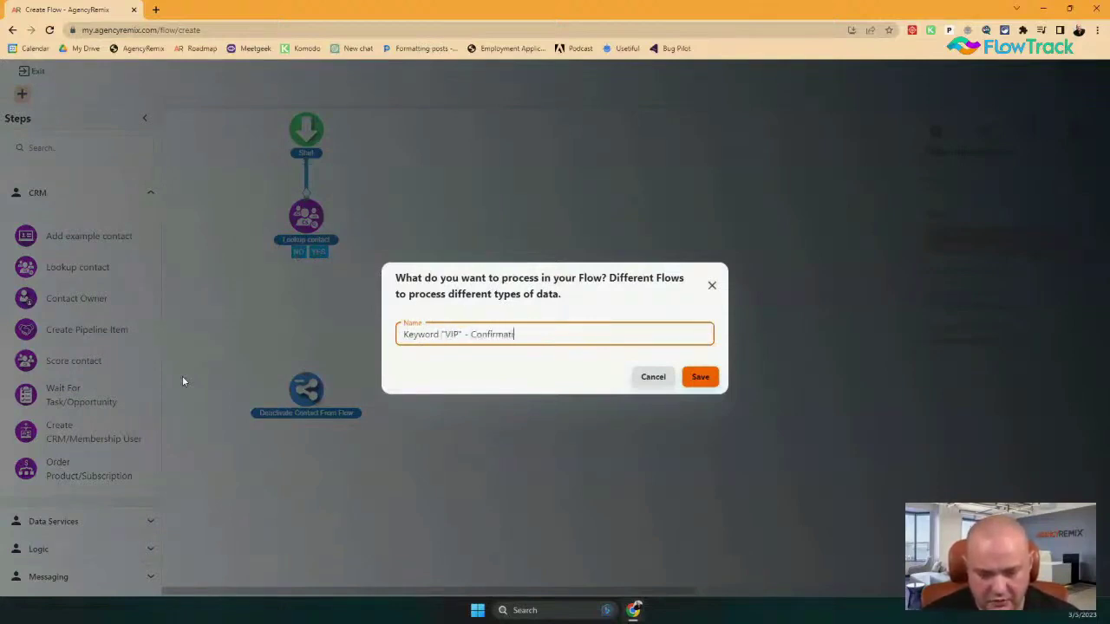
left_click(705, 379)
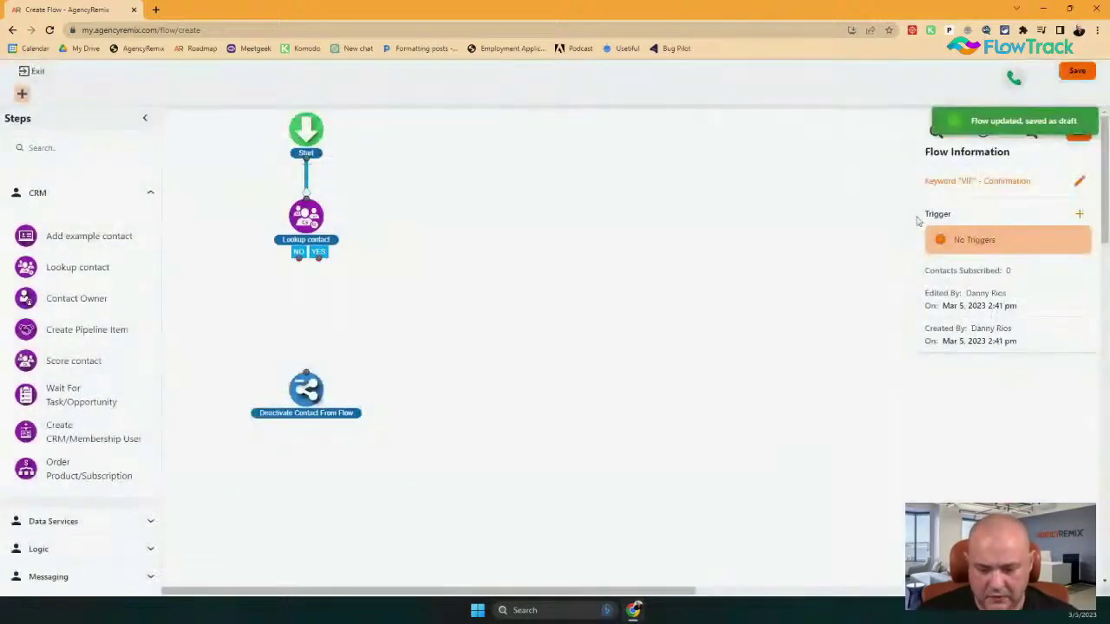
Add a trigger to the flow using the Chat event New Incoming Chat Message.
left_click(1079, 213)
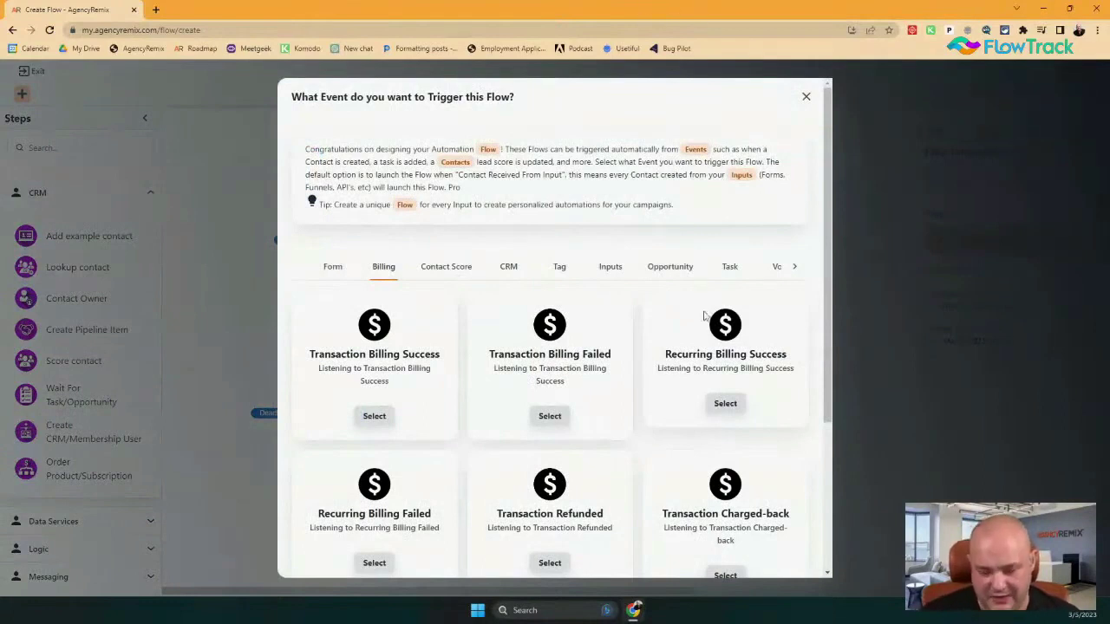
left_click(794, 266)
left_click(794, 266)
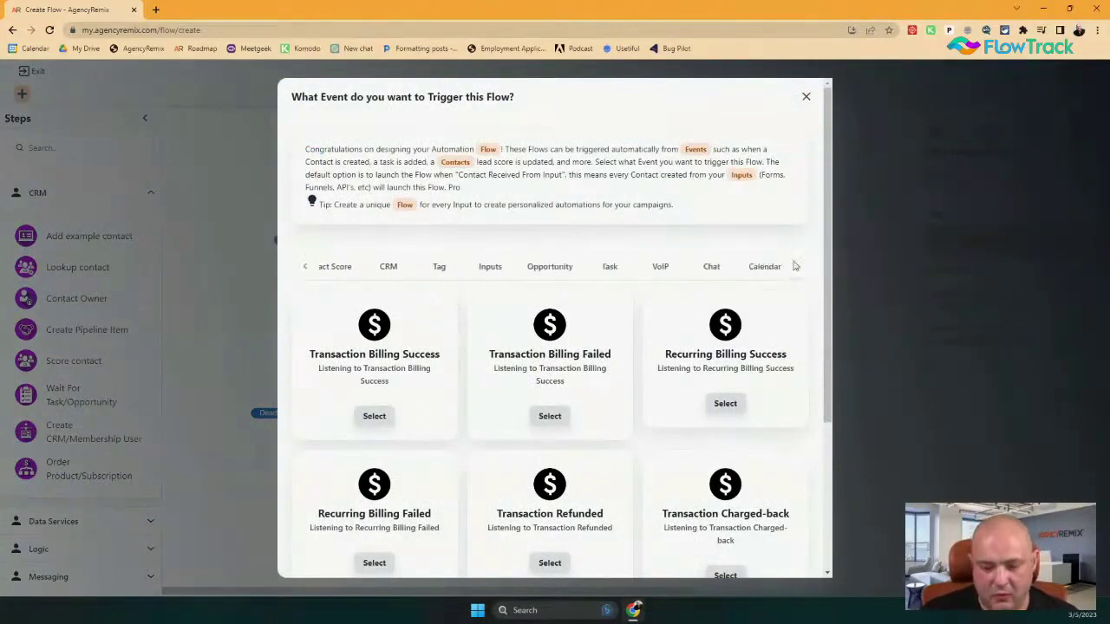
left_click(711, 266)
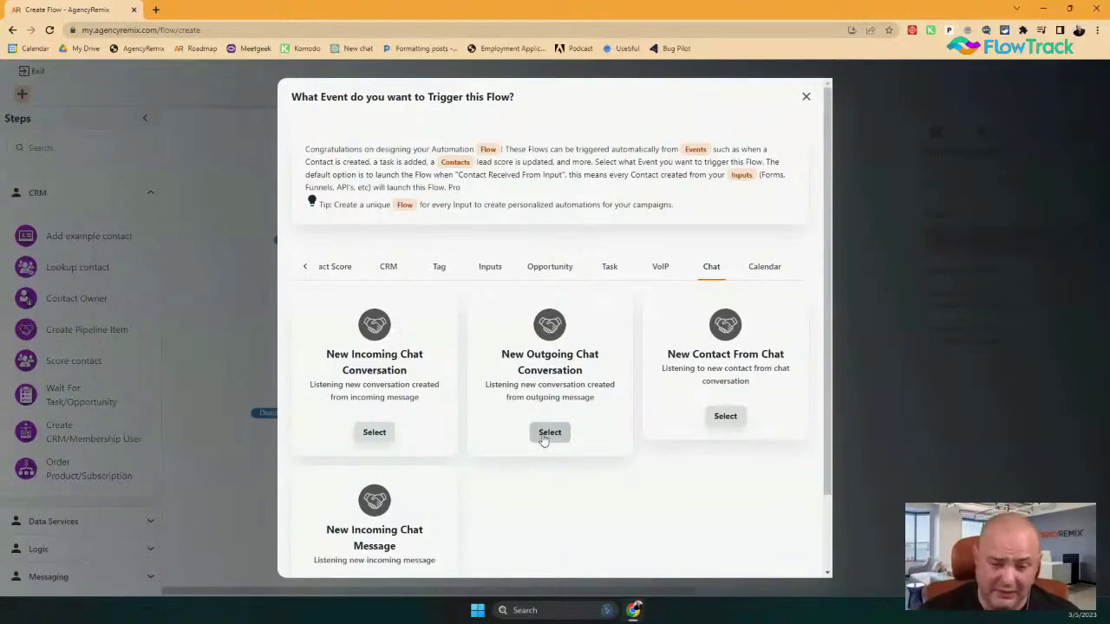
scroll(442, 461, "down", 2)
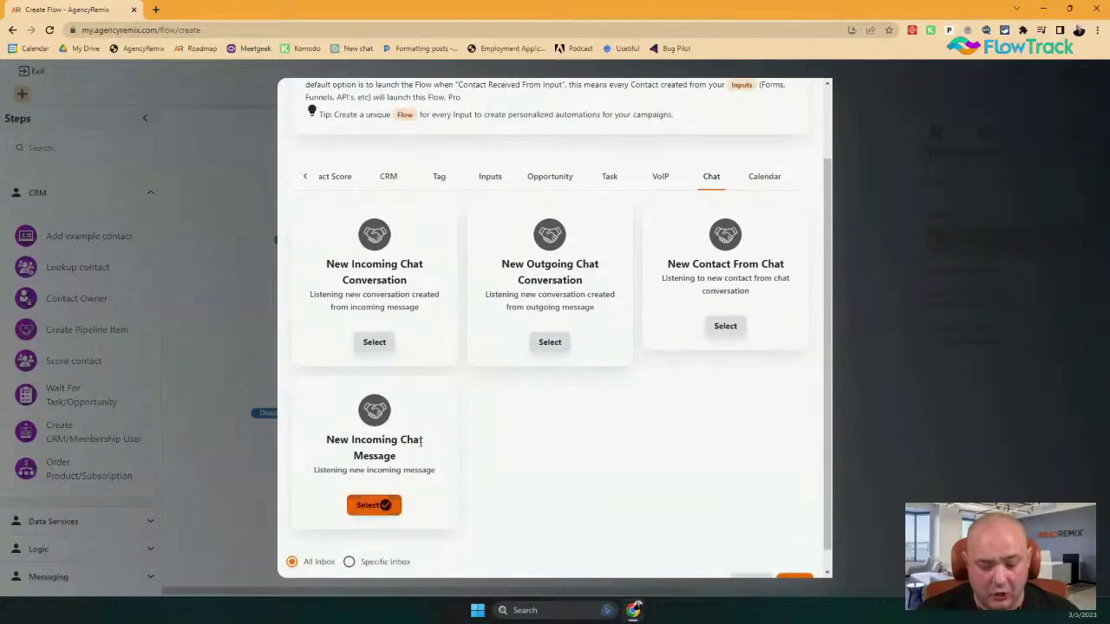
scroll(442, 451, "down", 1)
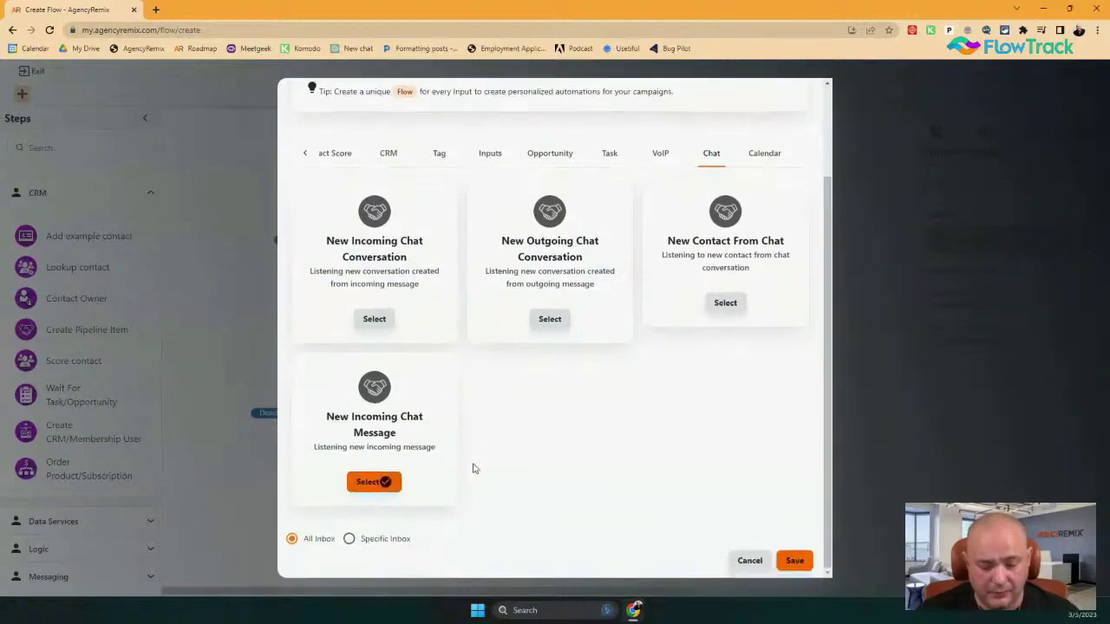
Restrict the trigger to a specific inbox, choosing the first of the owner's two personal SMS inboxes, and save the trigger.
left_click(348, 539)
scroll(500, 420, "down", 1)
left_click(413, 533)
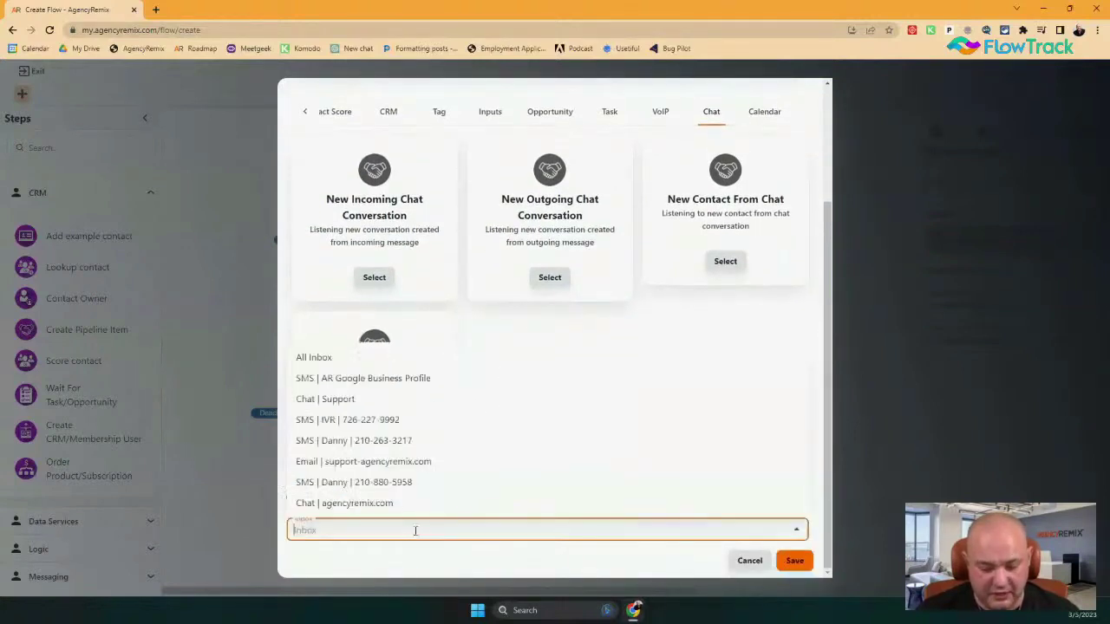
left_click(391, 444)
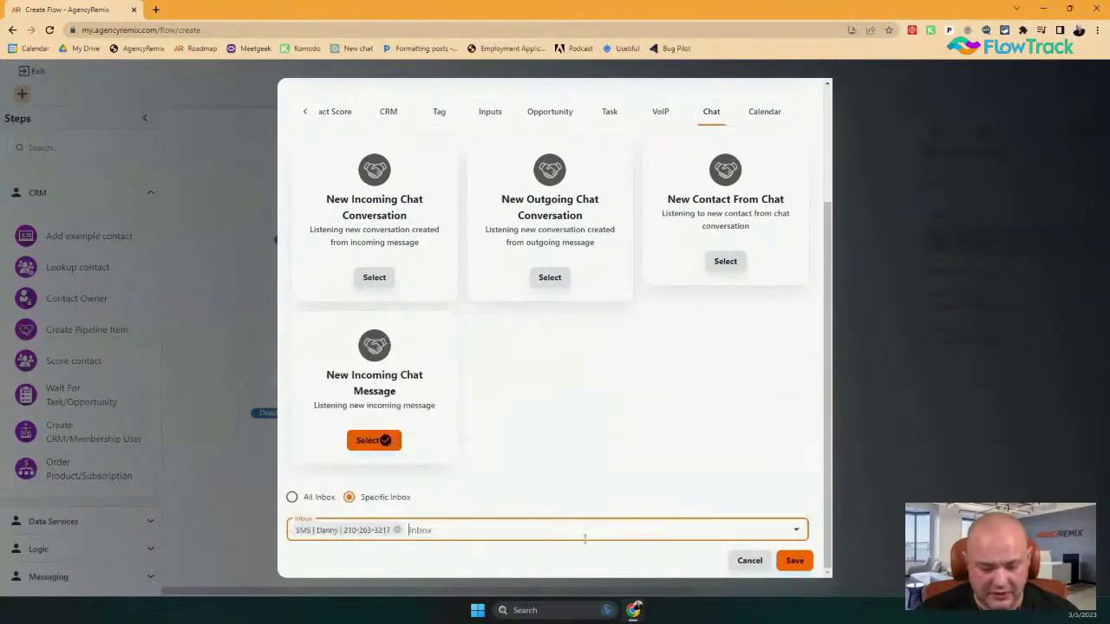
left_click(794, 561)
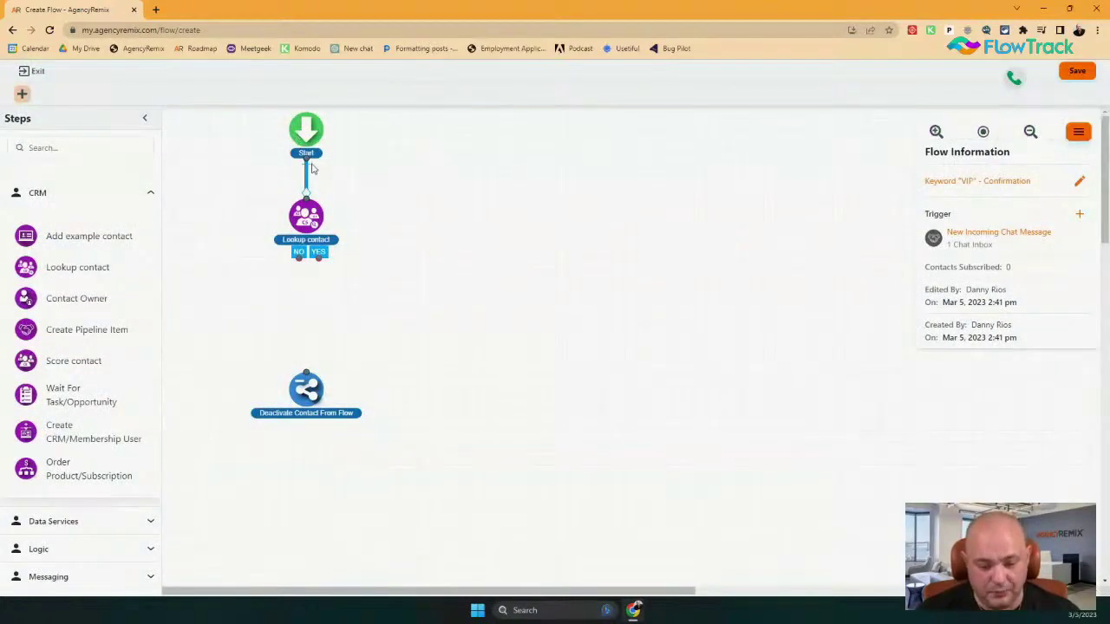
Move Lookup contact slightly closer to Start, search the steps for "reply", and place a Wait For Reply step below Lookup contact.
left_click_drag(311, 217, 310, 205)
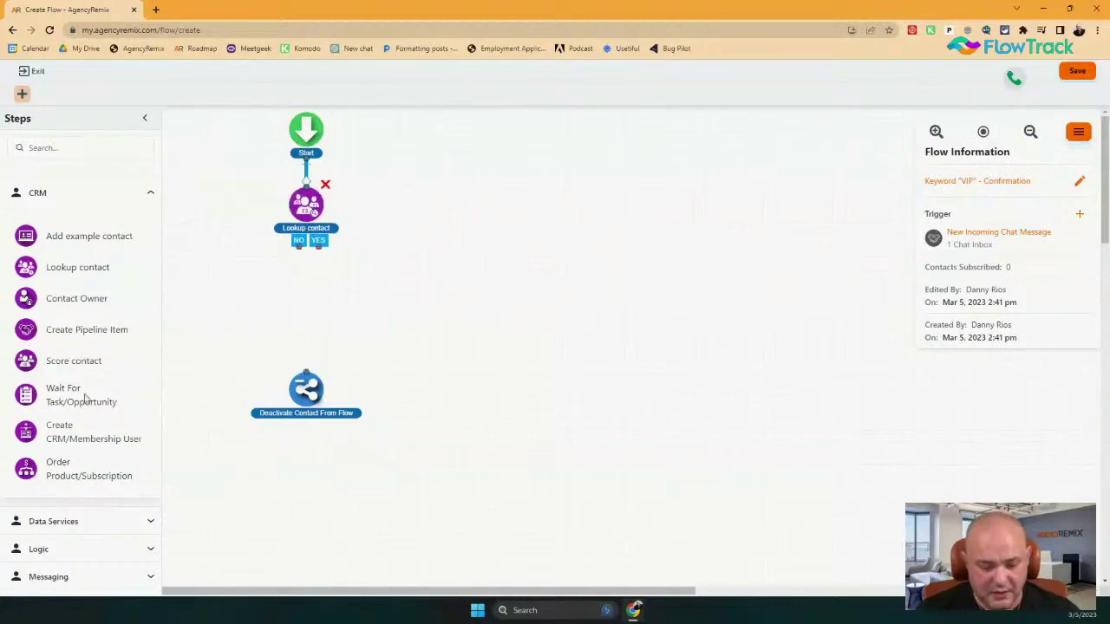
left_click(87, 548)
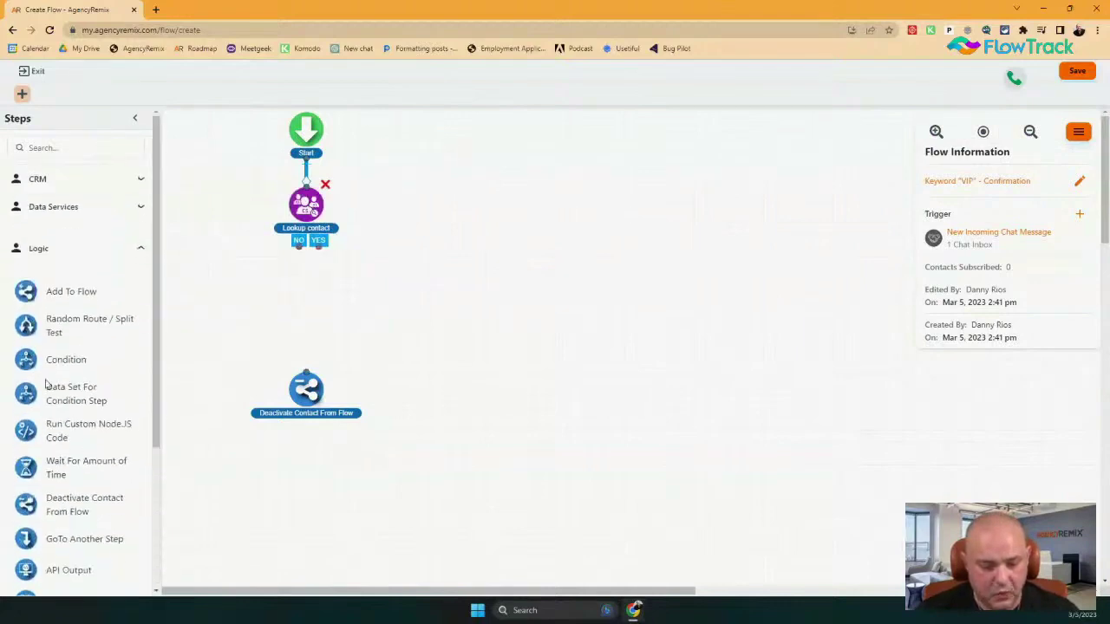
scroll(102, 335, "down", 2)
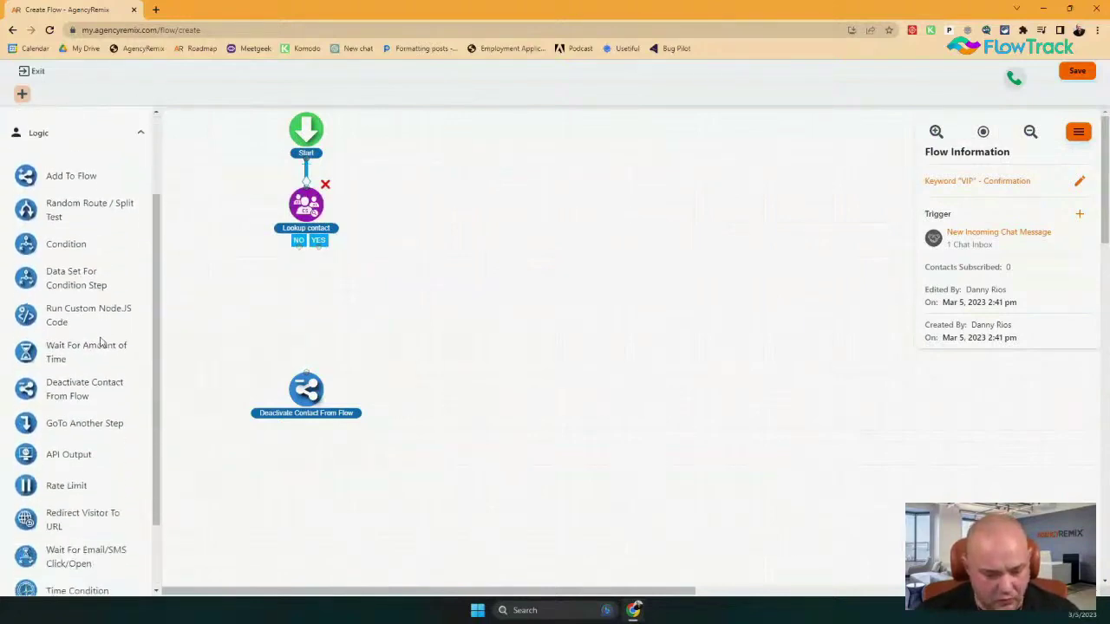
scroll(99, 334, "up", 2)
left_click(72, 147)
type("d")
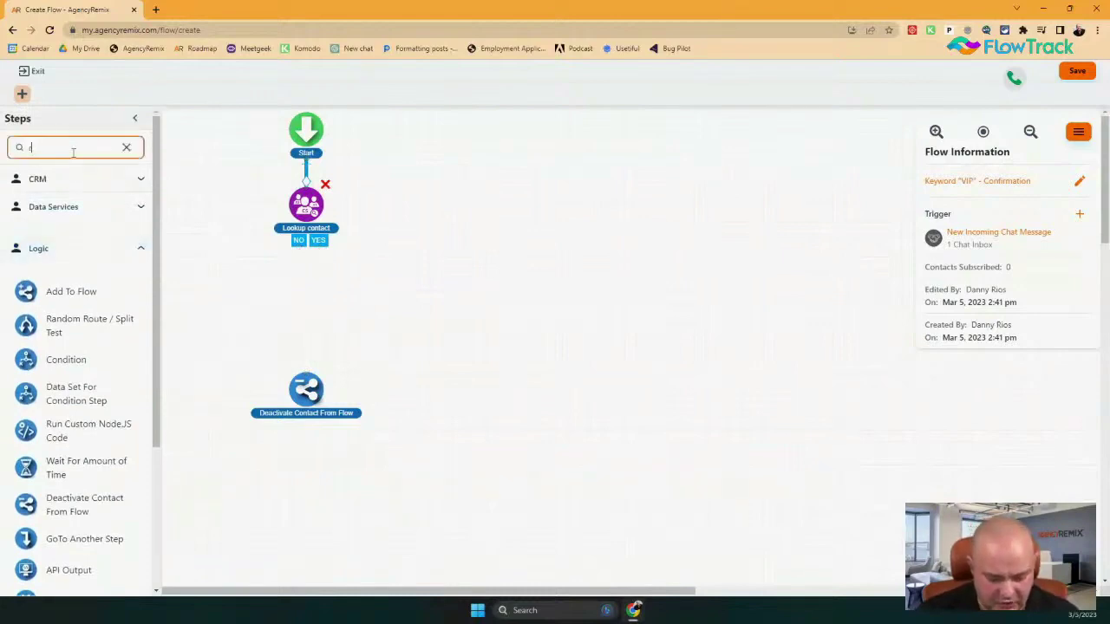
type("eply")
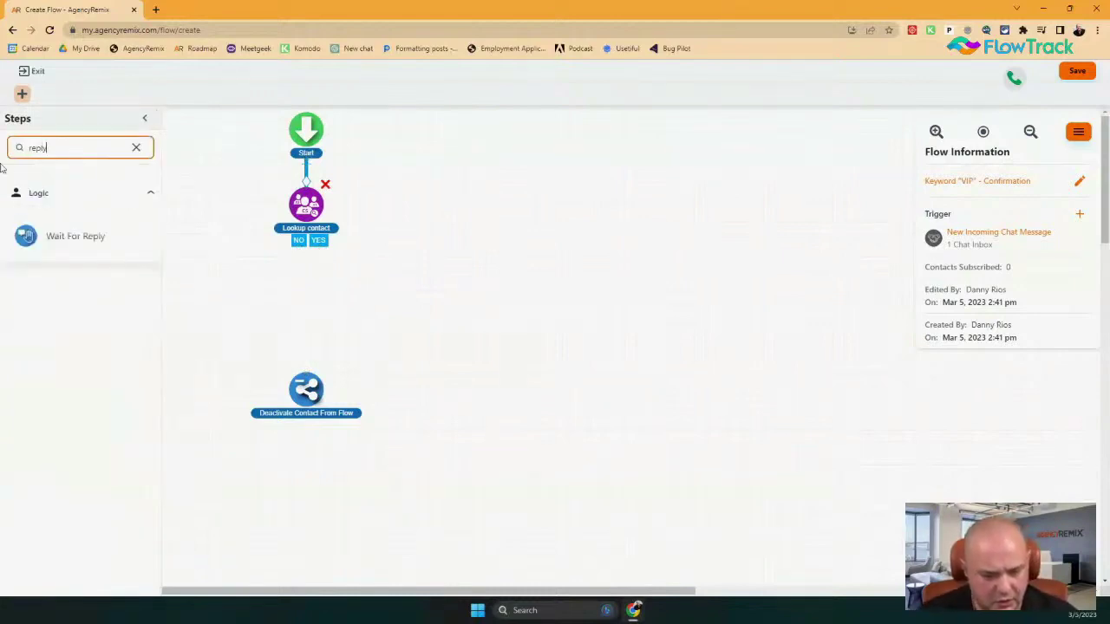
left_click_drag(25, 241, 293, 298)
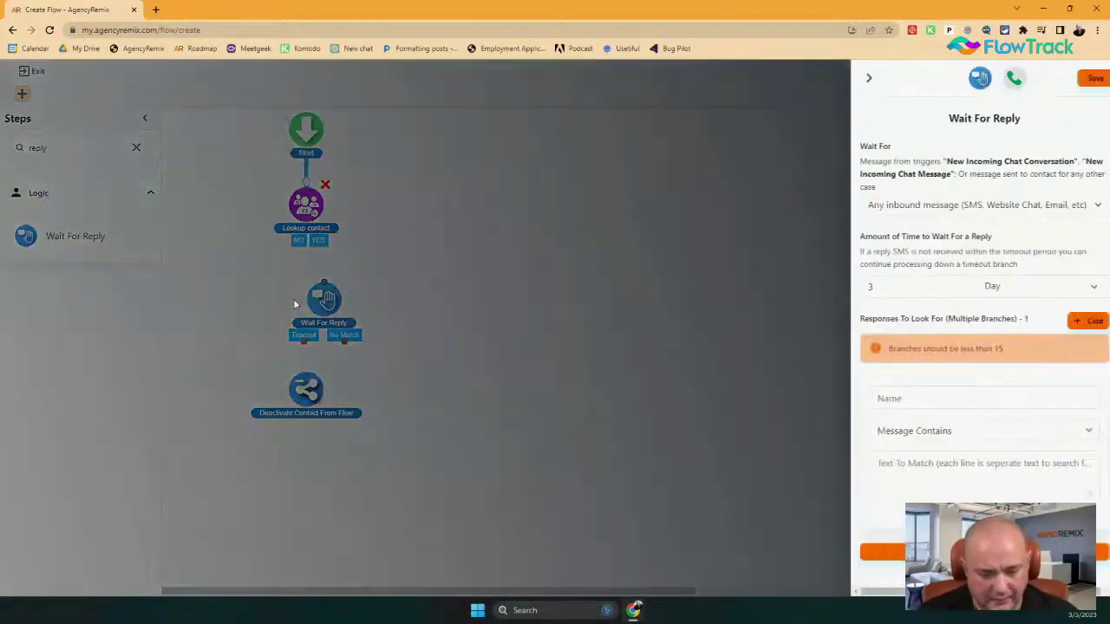
Set Wait For Reply to wait for any REPLY to a message sent from this Flow and name its response branch VIP.
left_click(957, 203)
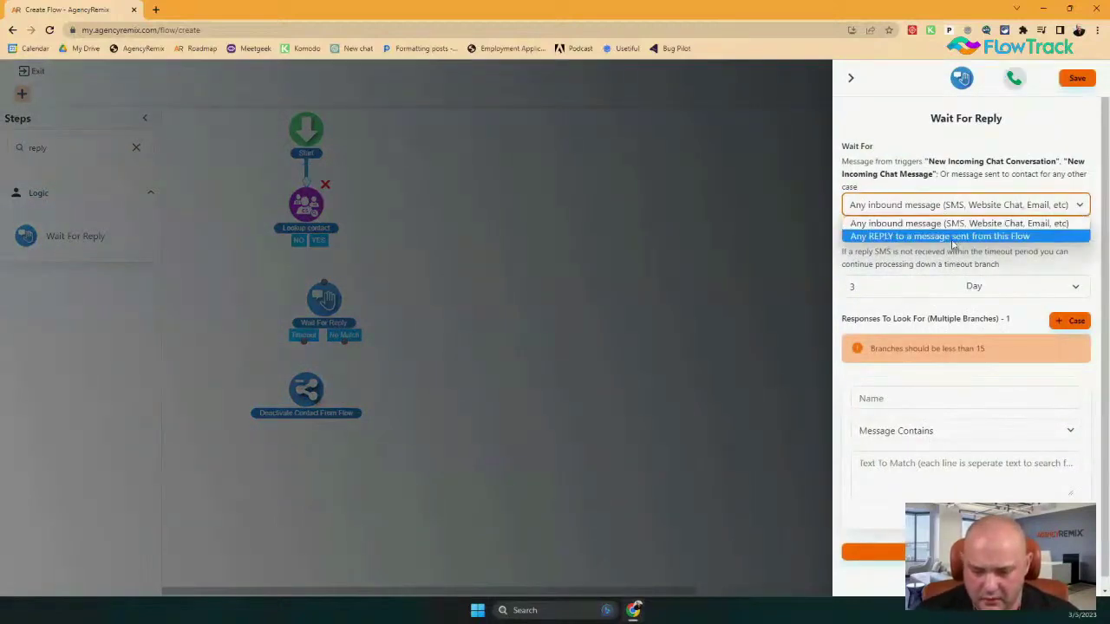
left_click(952, 237)
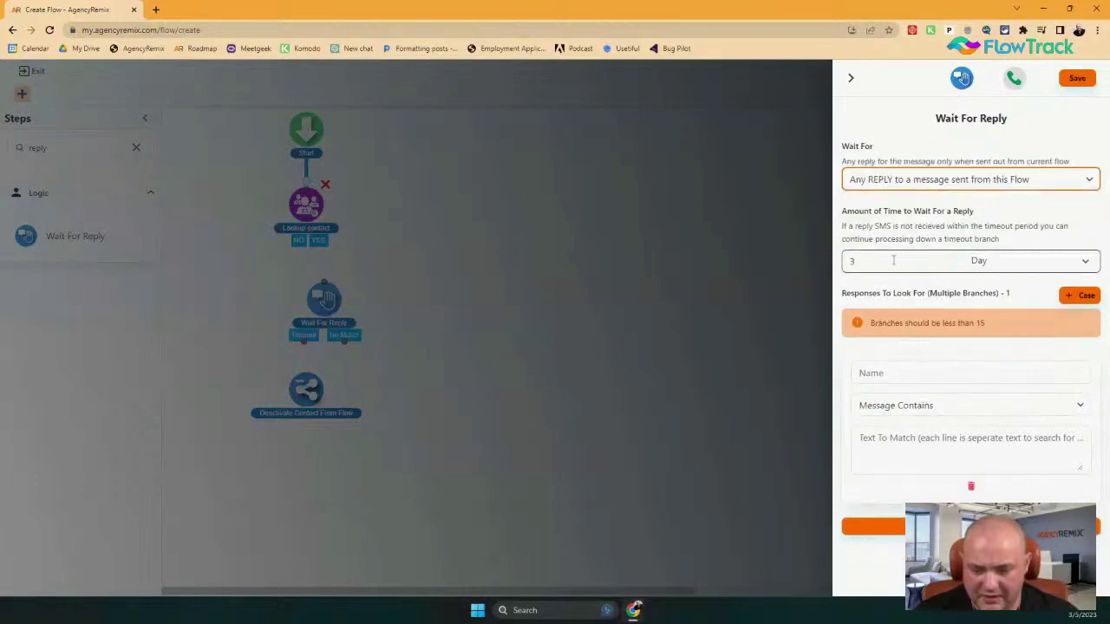
left_click(908, 374)
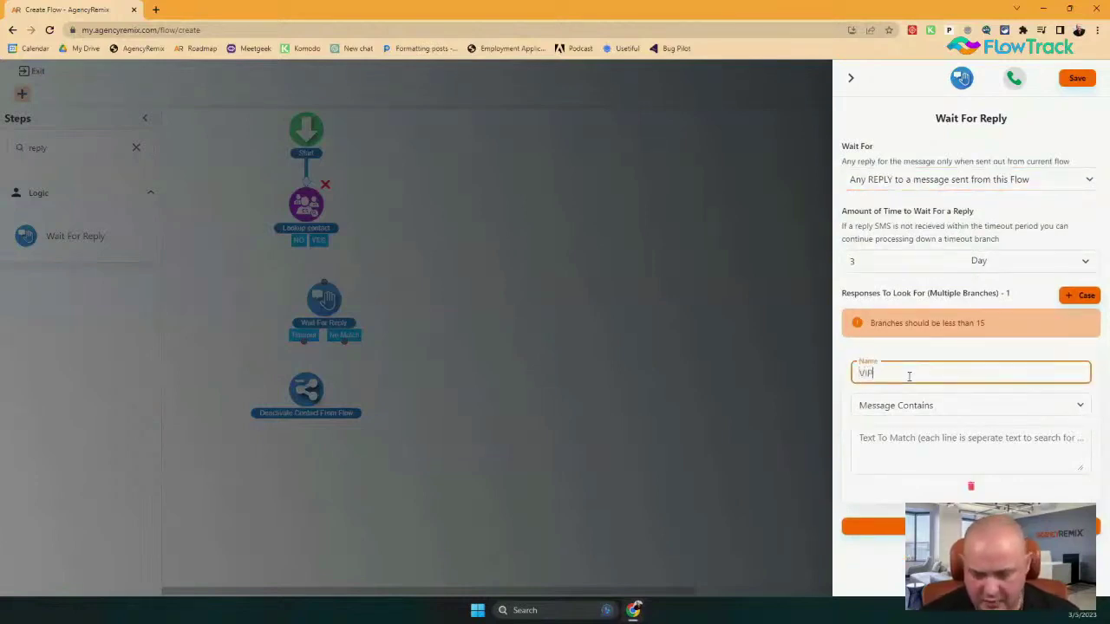
Try Exact Match and Message Contains for the VIP branch, with VIP as the text to match.
left_click(916, 404)
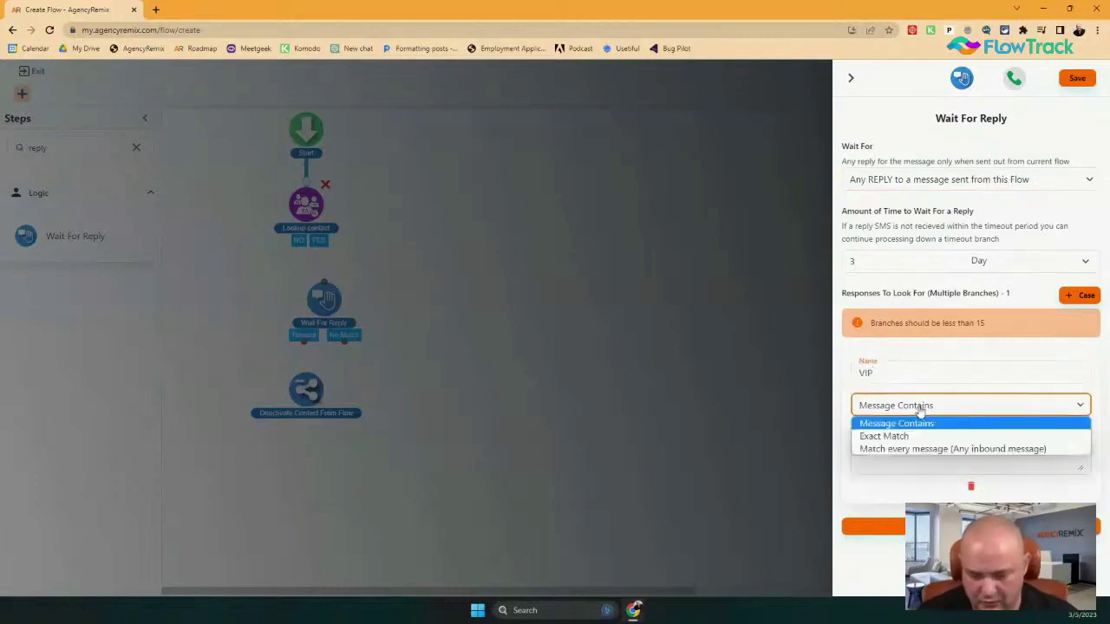
left_click(917, 437)
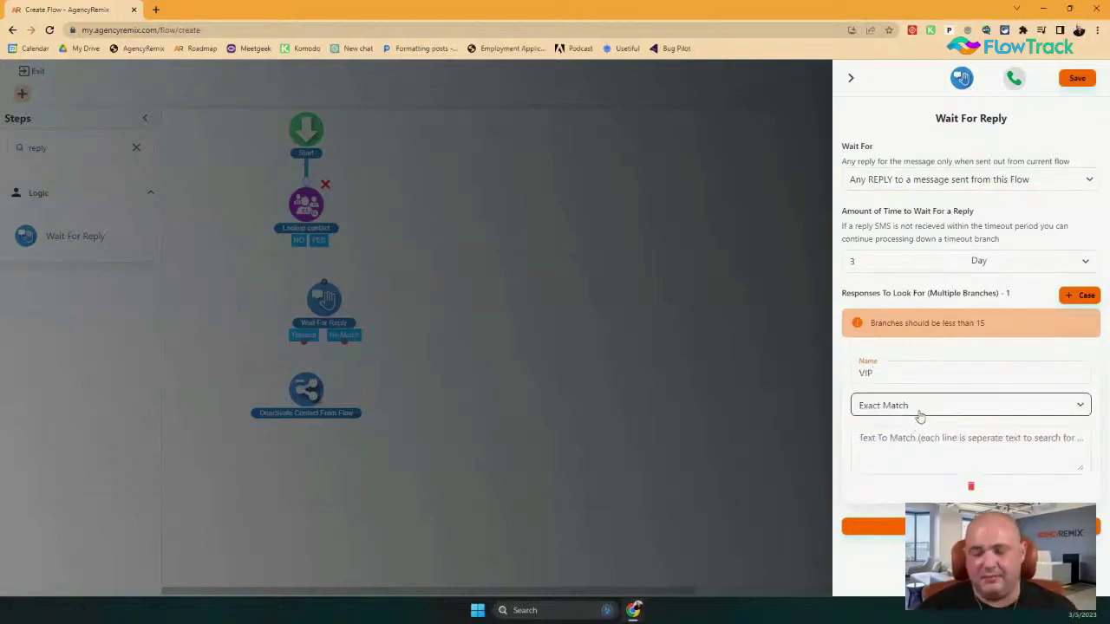
left_click(920, 406)
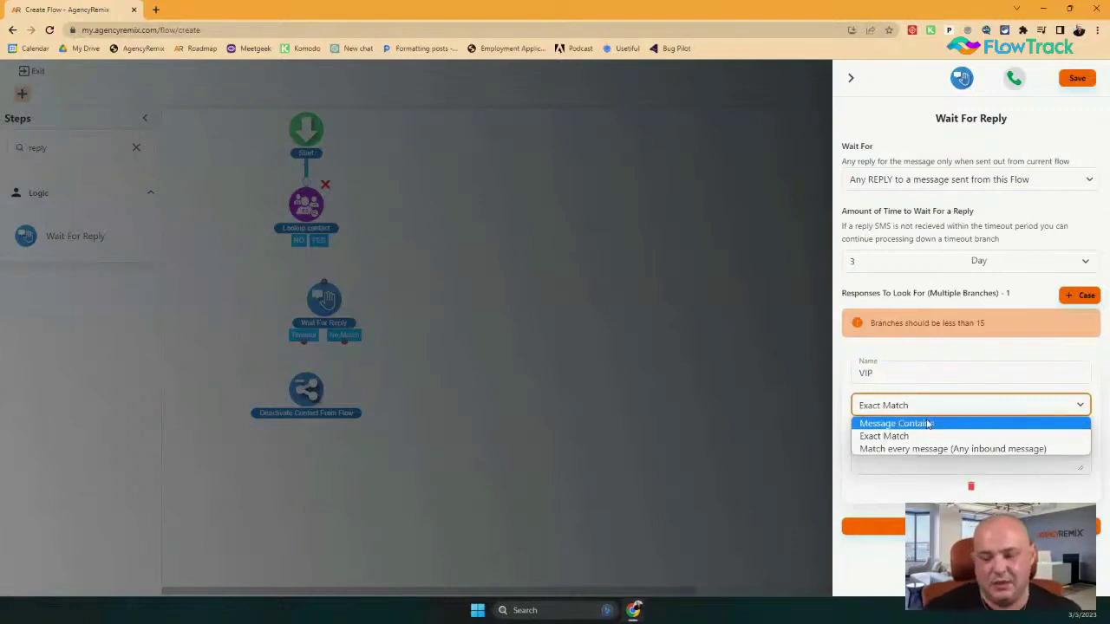
left_click(927, 423)
left_click(915, 451)
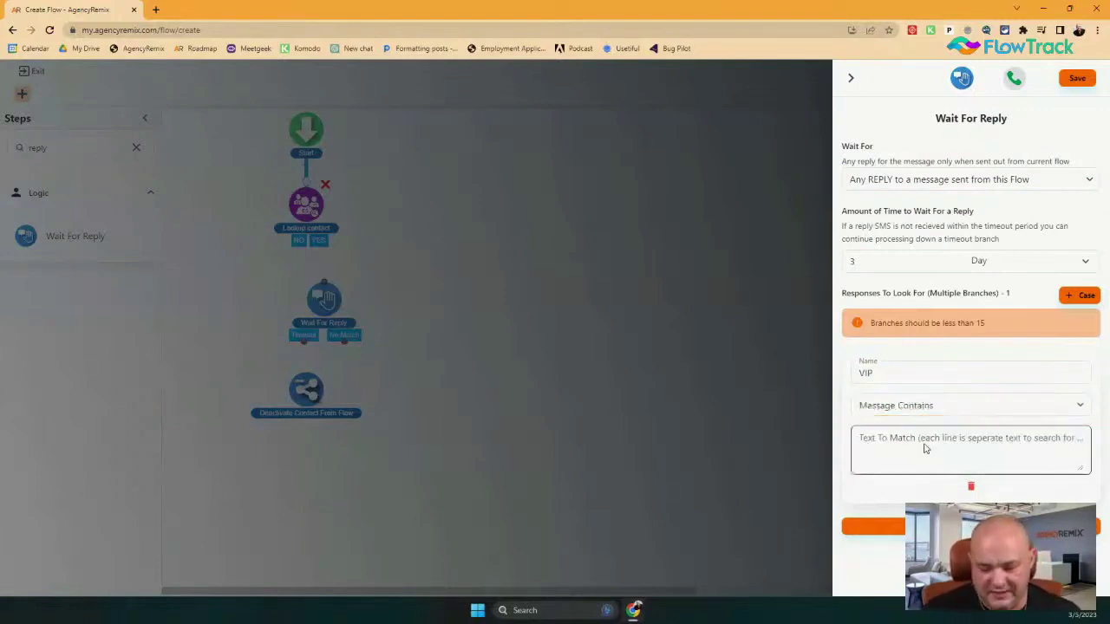
type("VIP")
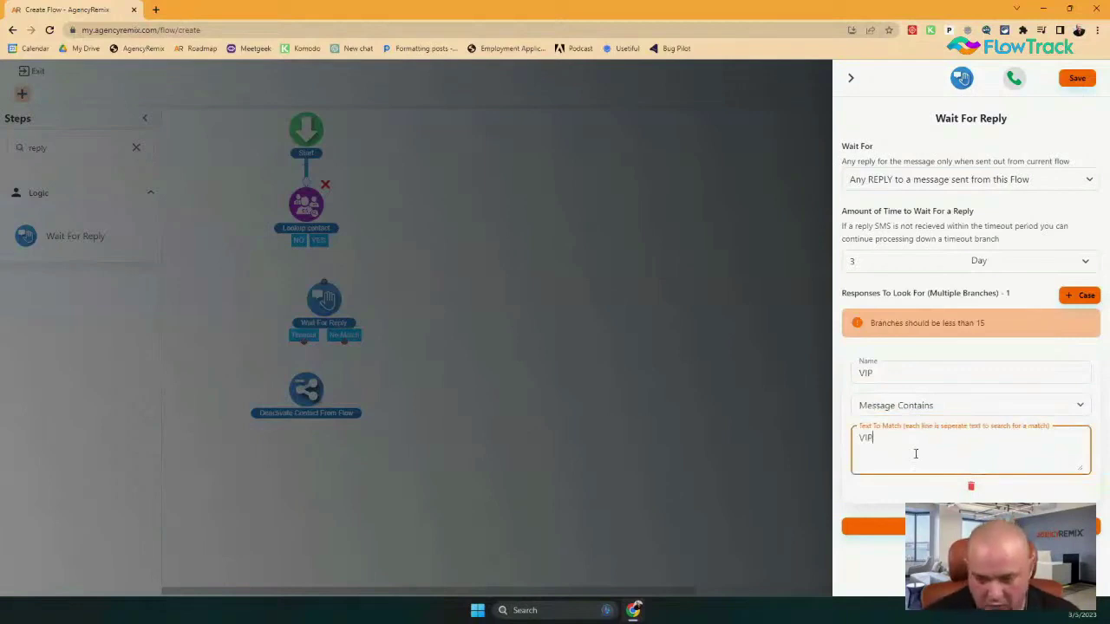
key("ctrl+a")
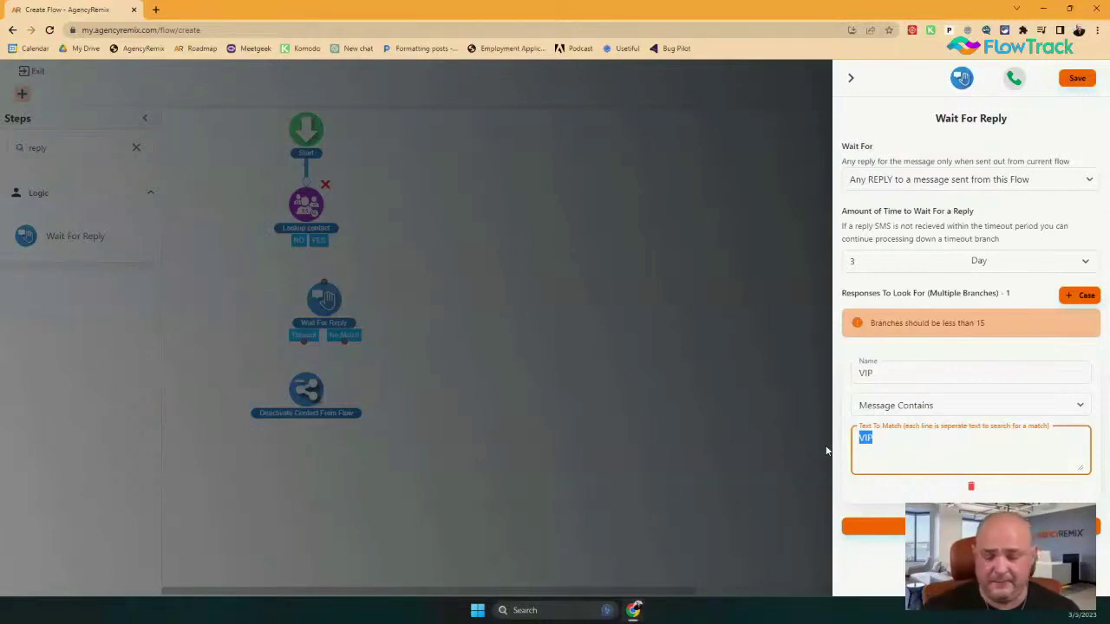
Set the VIP branch to Match every message (Any inbound message) and save the Wait For Reply step.
left_click(928, 405)
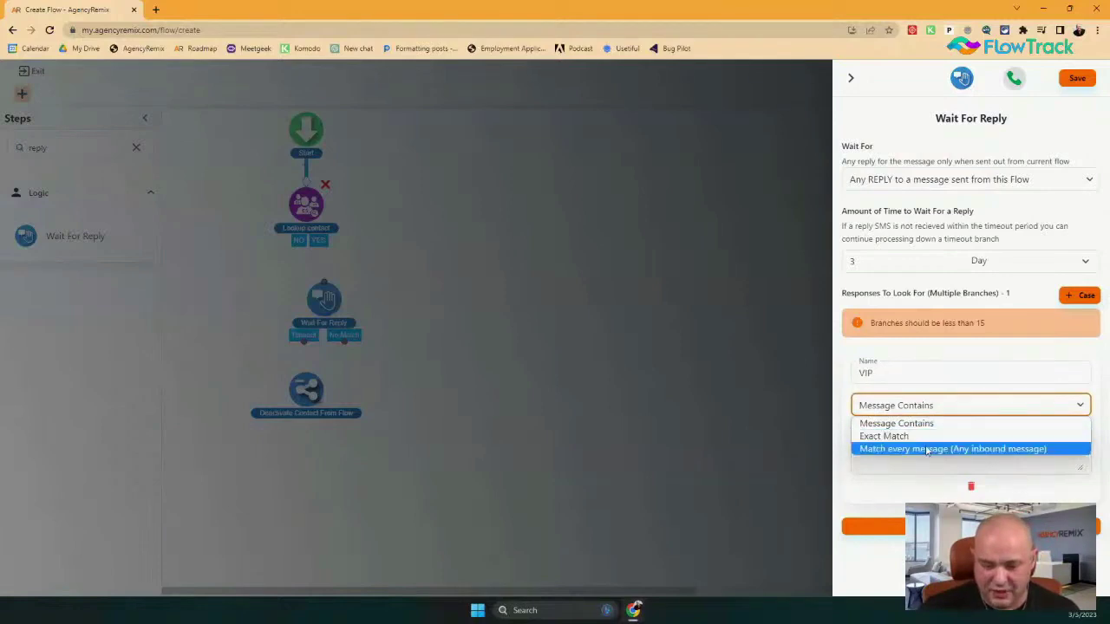
left_click(926, 449)
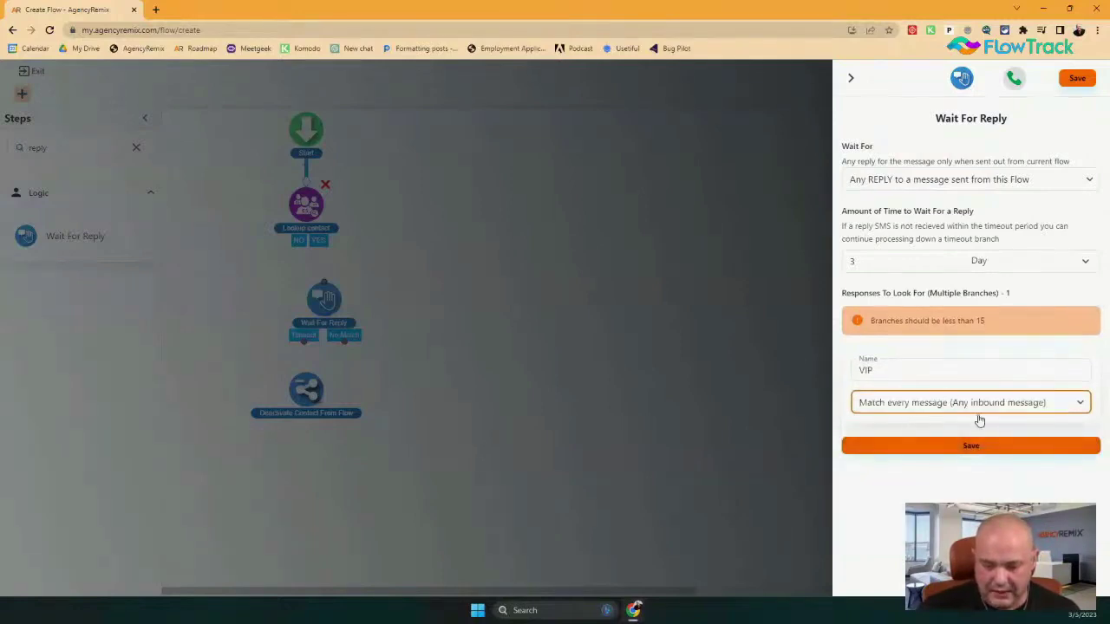
left_click(994, 445)
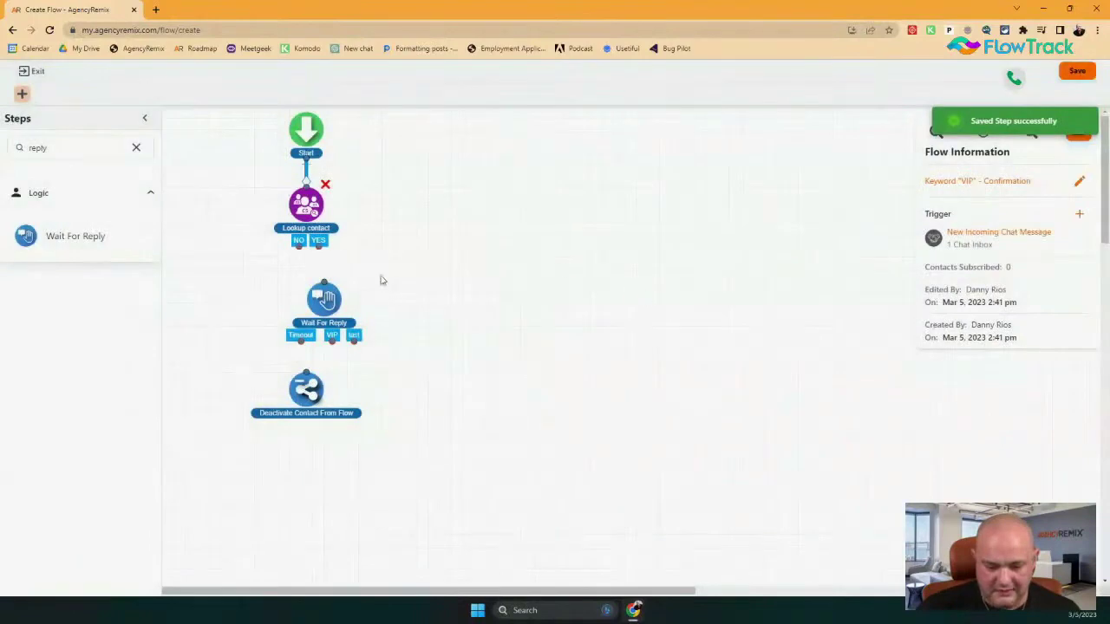
Align Wait For Reply under Lookup contact and connect both the YES and NO outcomes of Lookup contact to it.
left_click_drag(325, 299, 305, 297)
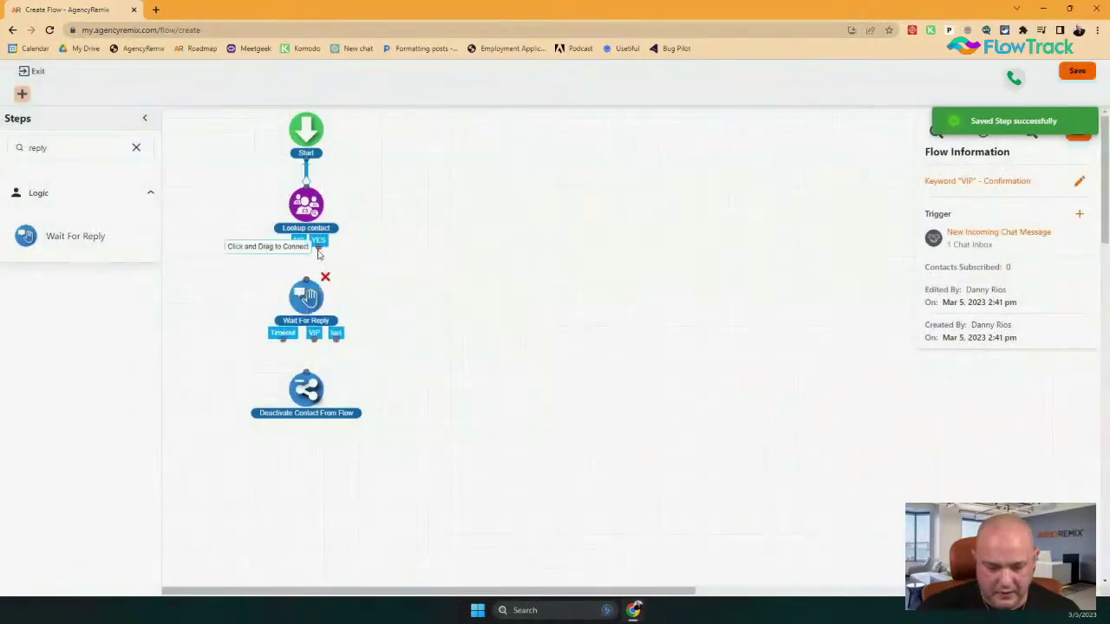
left_click_drag(319, 242, 309, 293)
left_click_drag(298, 242, 309, 296)
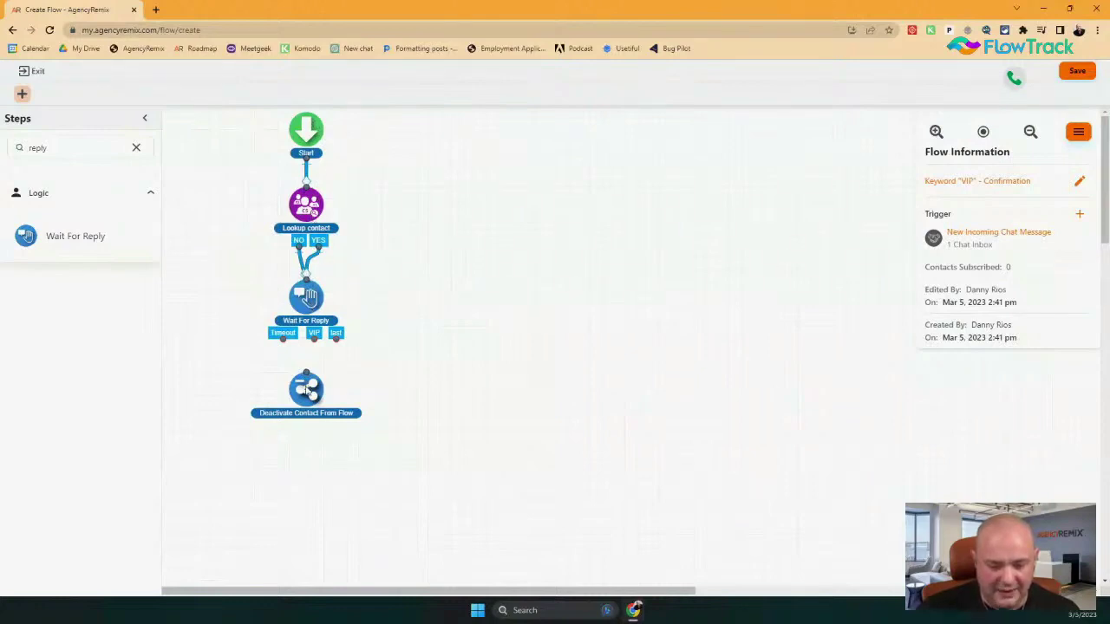
Move Deactivate Contact From Flow further down and place a Send SMS/MMS messaging step between it and Wait For Reply.
left_click_drag(316, 406, 329, 521)
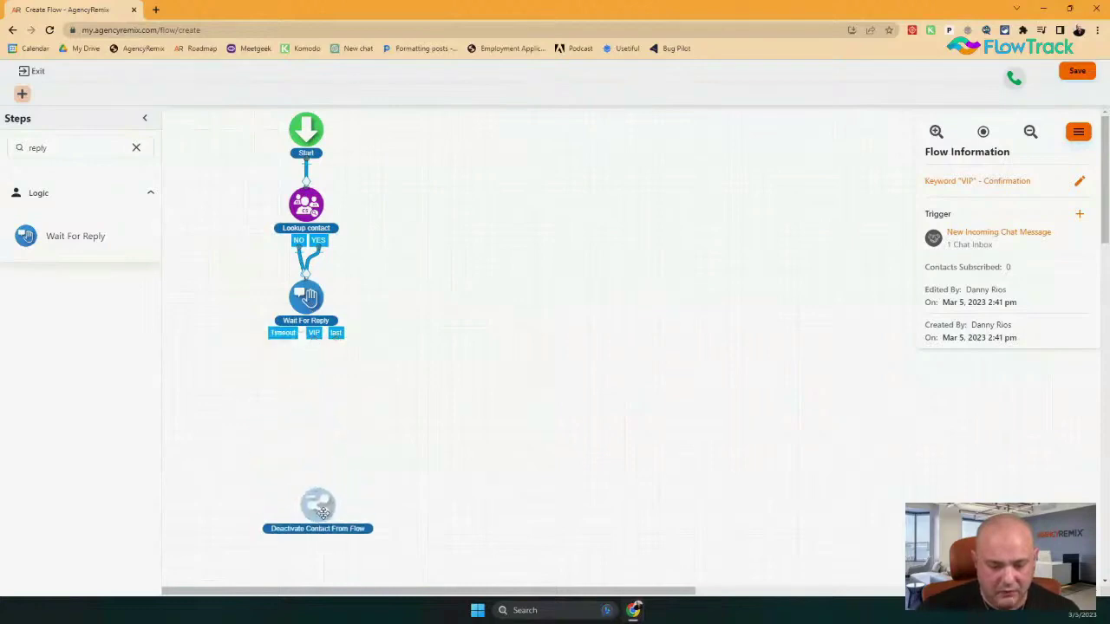
left_click(104, 191)
left_click(102, 190)
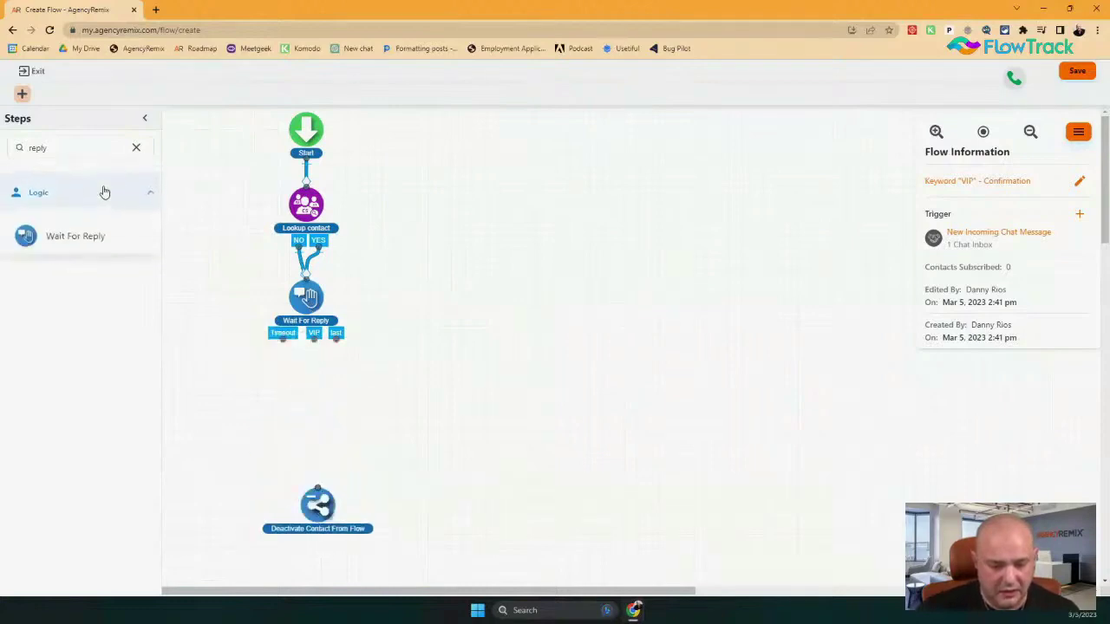
left_click(139, 147)
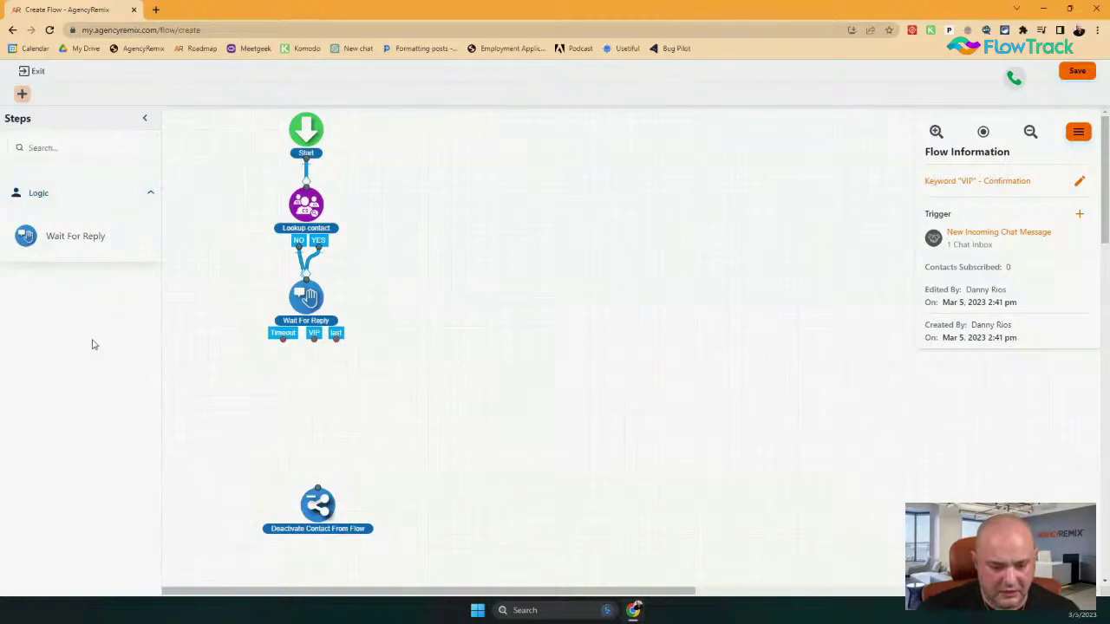
left_click(95, 276)
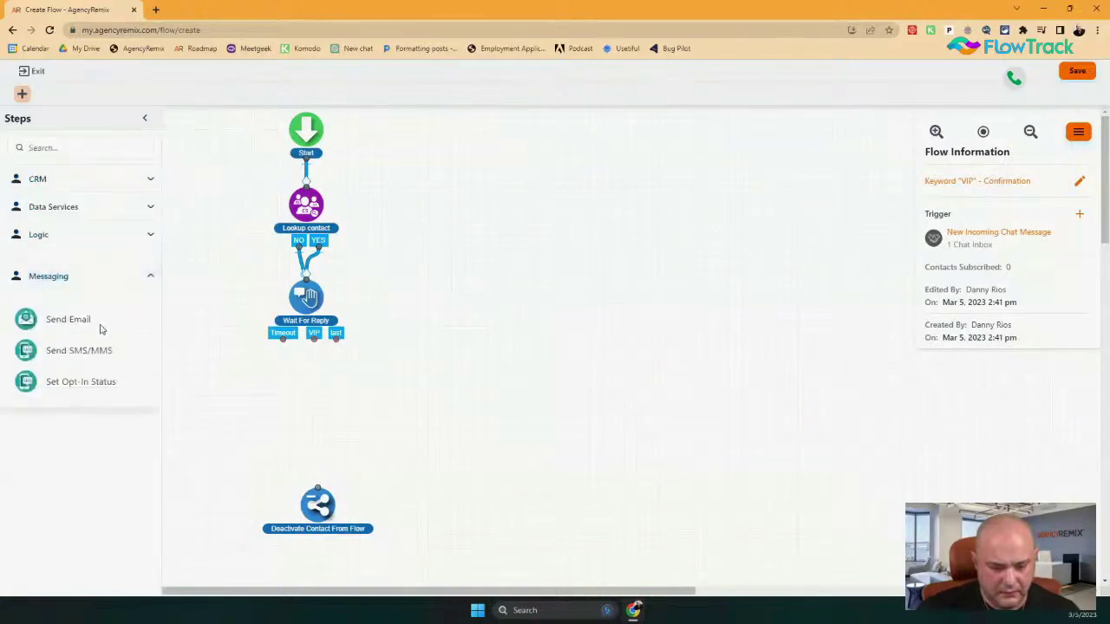
left_click_drag(27, 352, 318, 393)
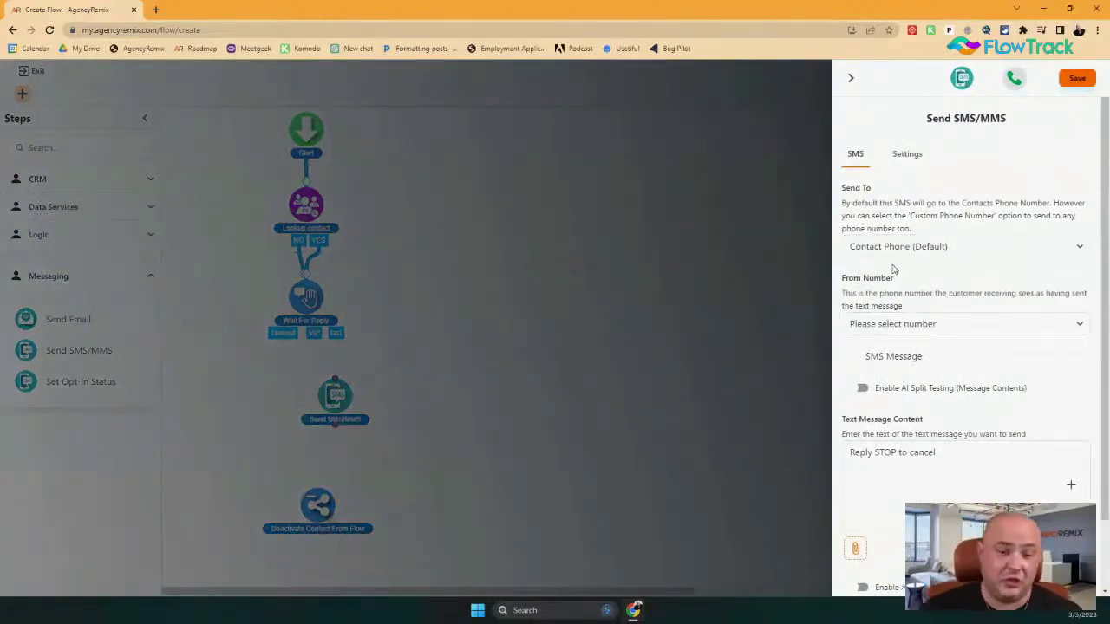
Write "Hey thanks for joining our VIP! We just need some information" above the Reply STOP line, leaving blank lines for a link.
left_click(882, 452)
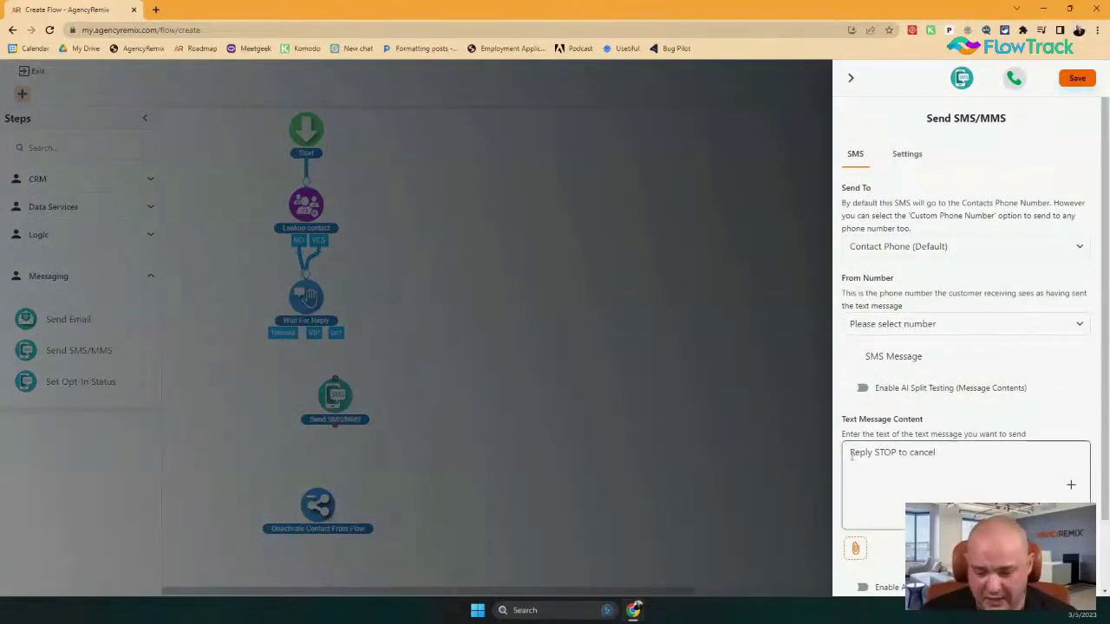
left_click(851, 452)
key("Return")
key("Return")
key("Up")
key("Up")
type("H")
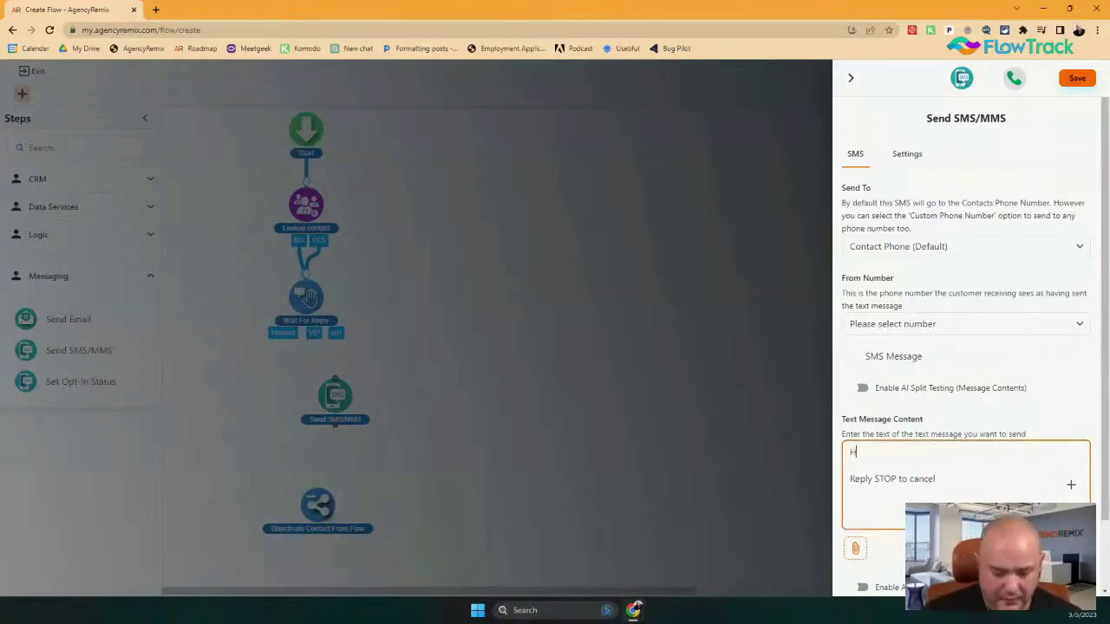
type("ey Thanks for")
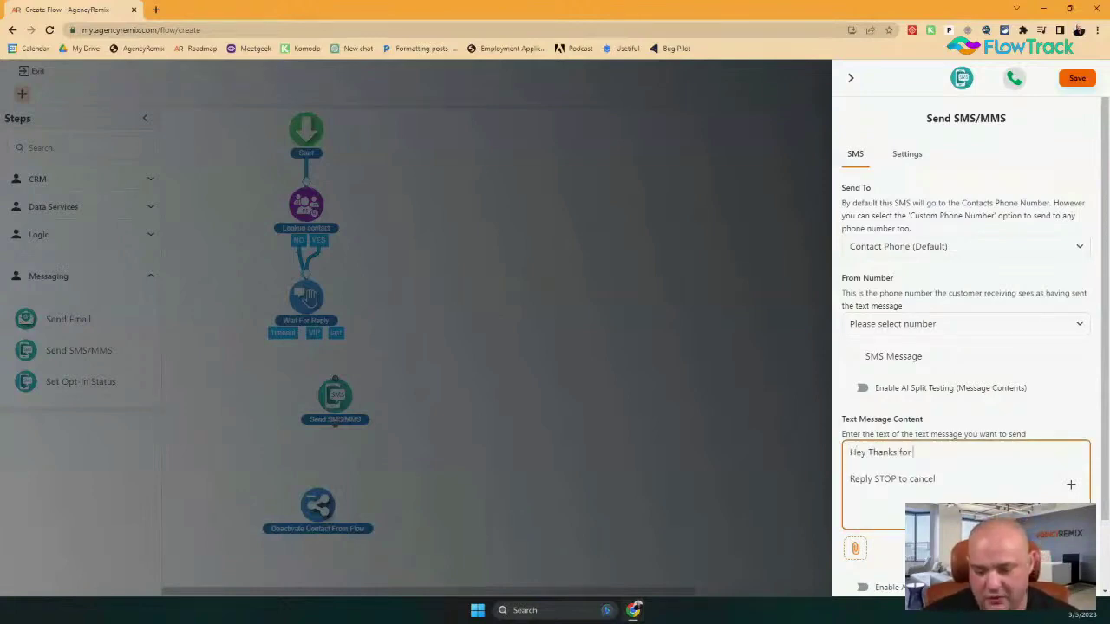
key("BackSpace")
key("BackSpace")
key("BackSpace")
key("BackSpace")
key("BackSpace")
key("BackSpace")
key("BackSpace")
key("BackSpace")
type("thanks for joining our")
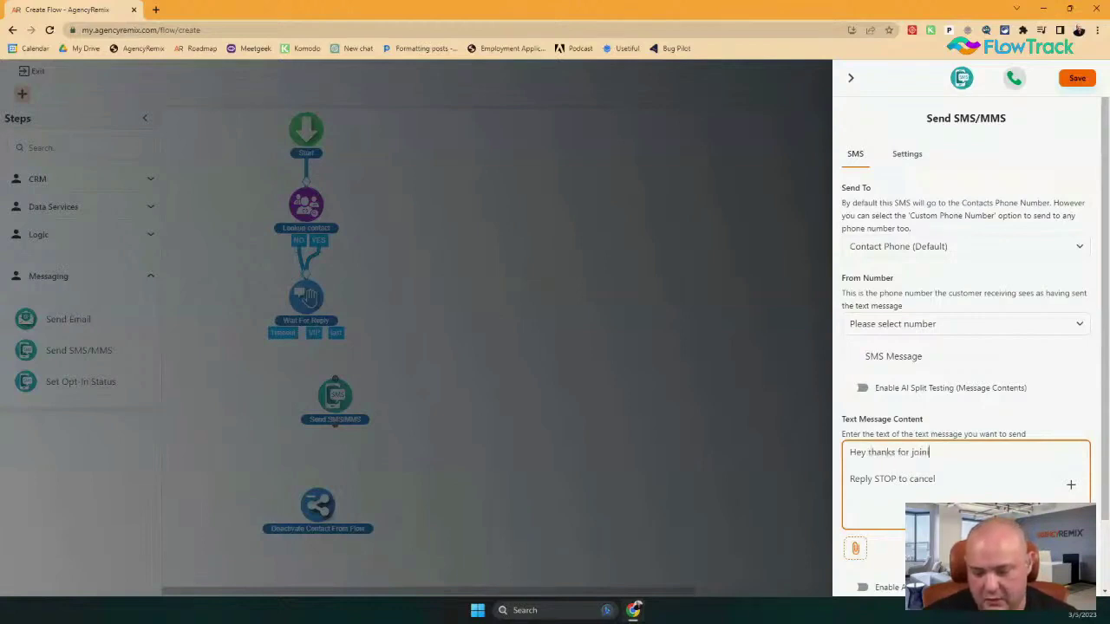
type(" VIP")
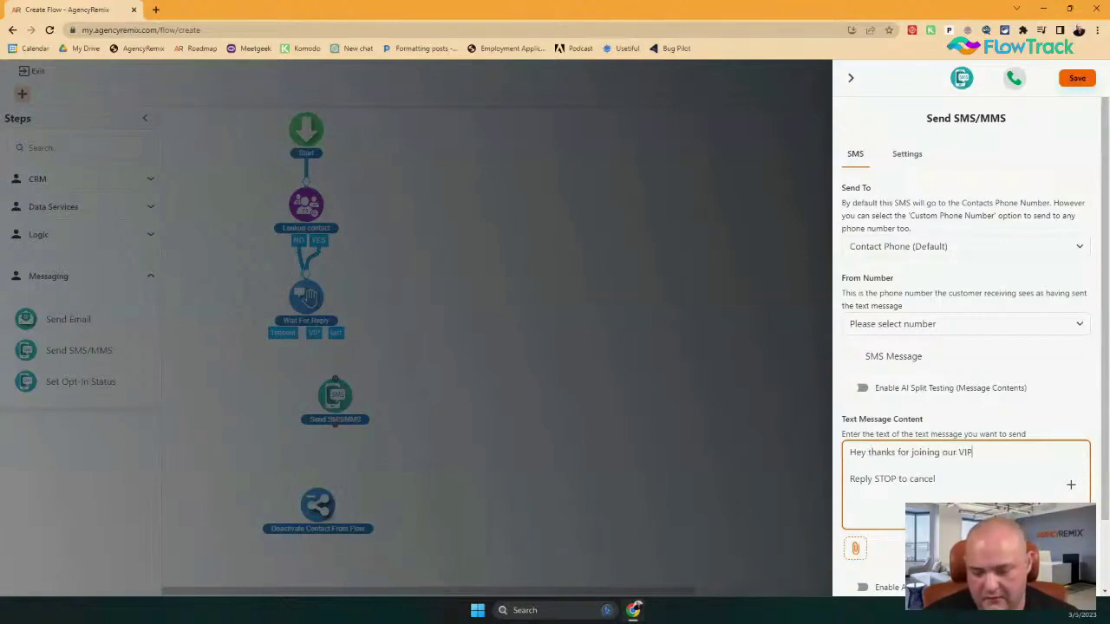
type("!  We just ne")
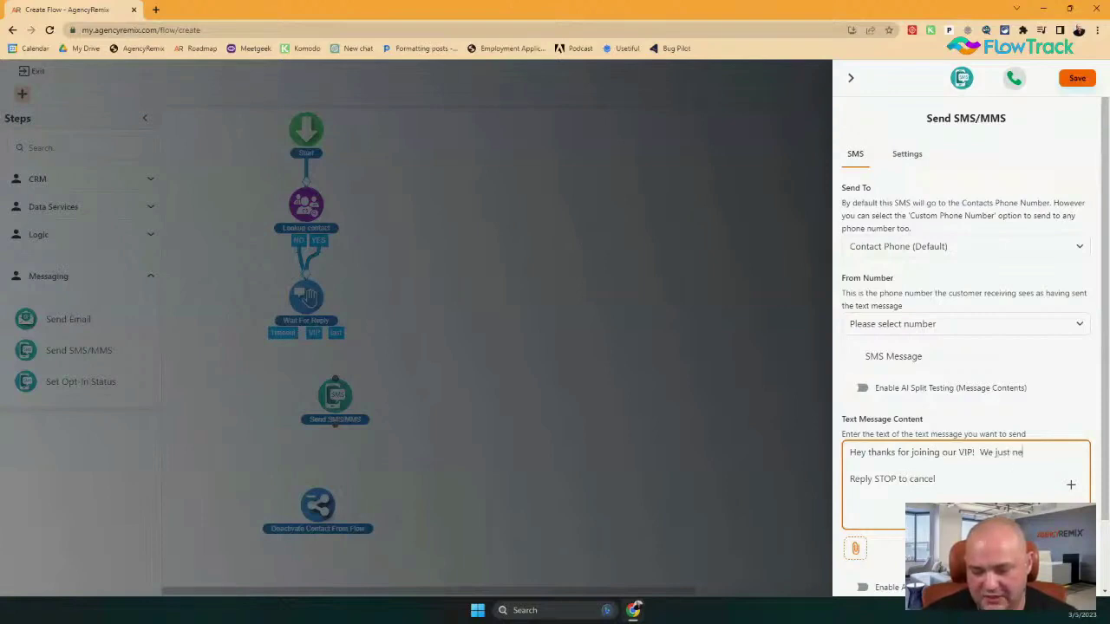
type("ed some information")
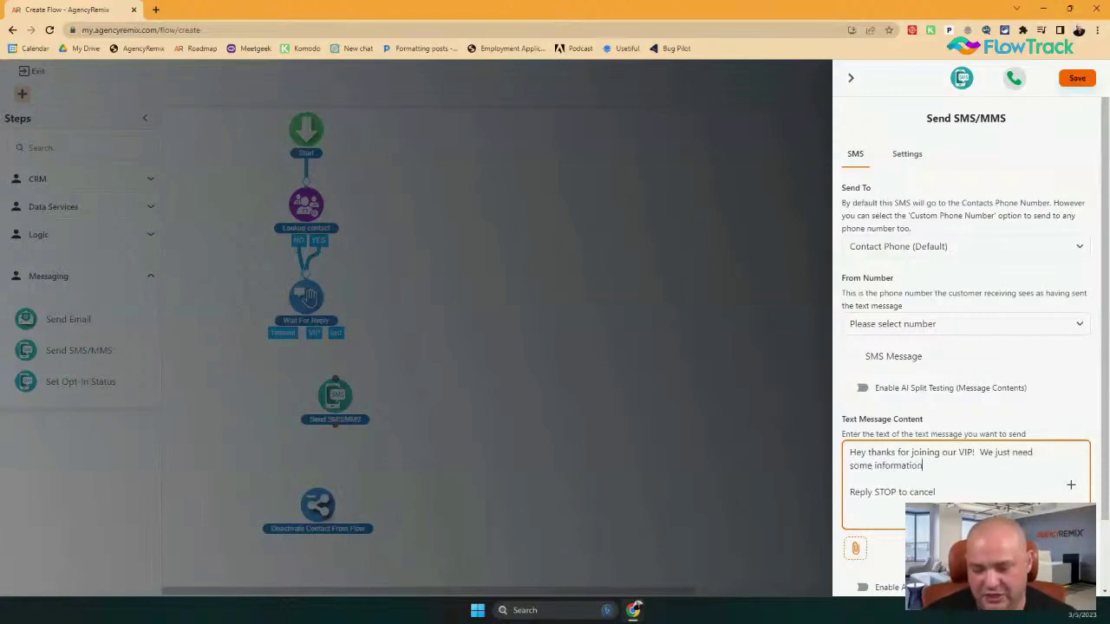
key("Return")
key("Return")
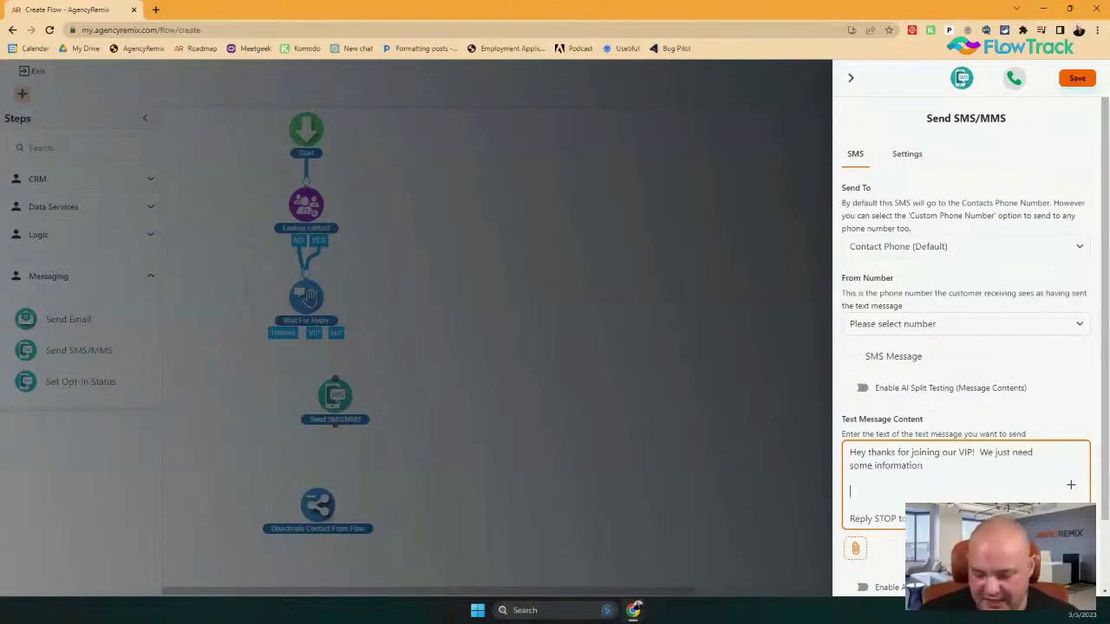
left_click(1068, 485)
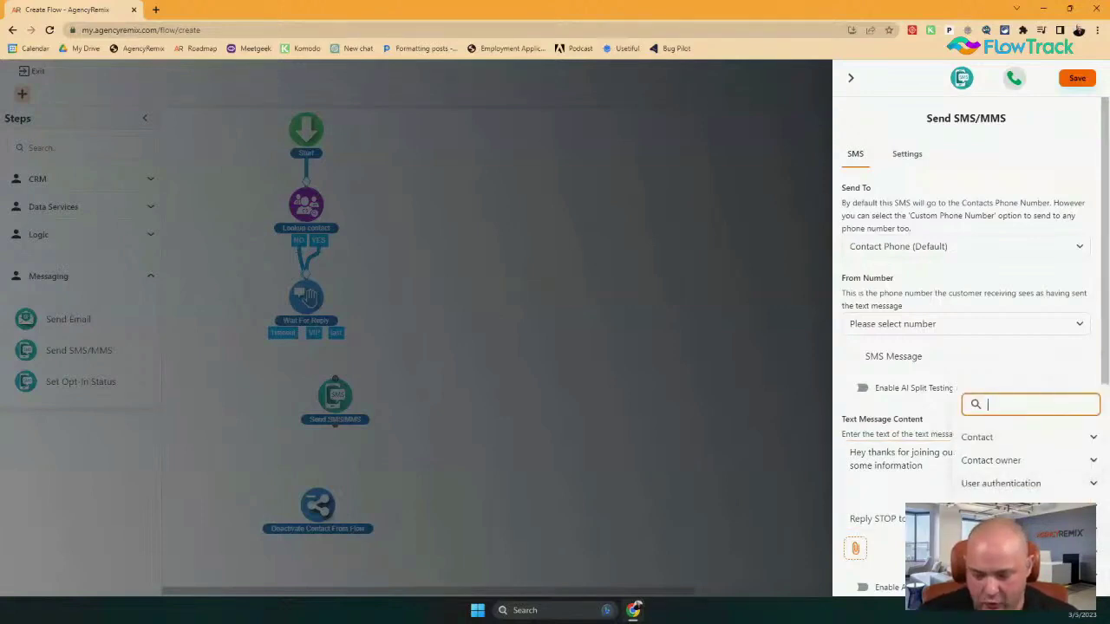
scroll(1030, 470, "down", 5)
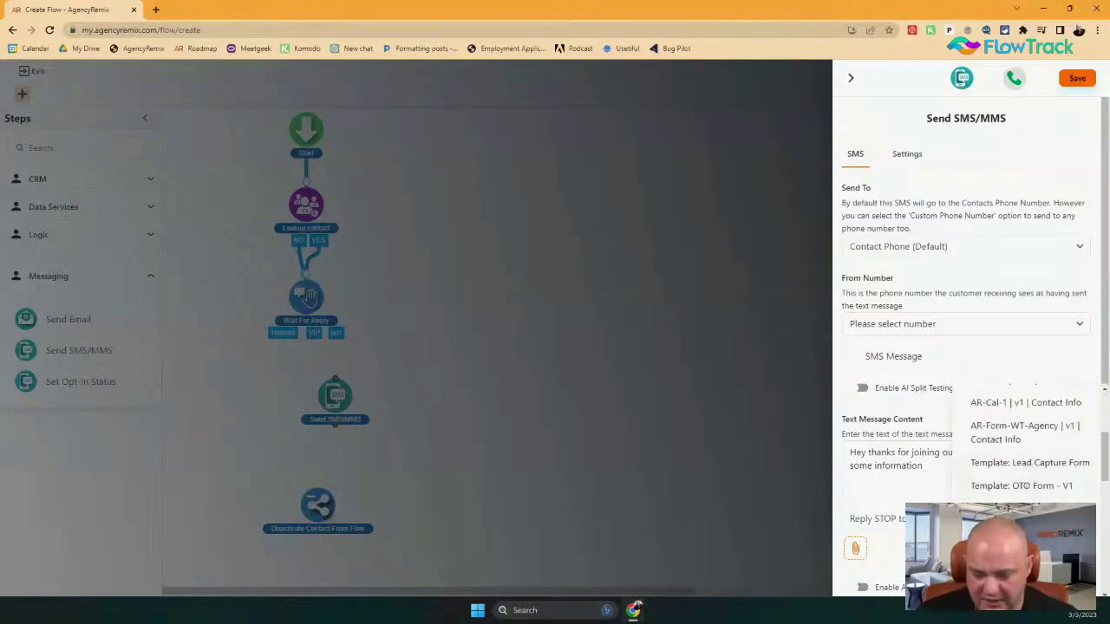
scroll(1033, 490, "down", 3)
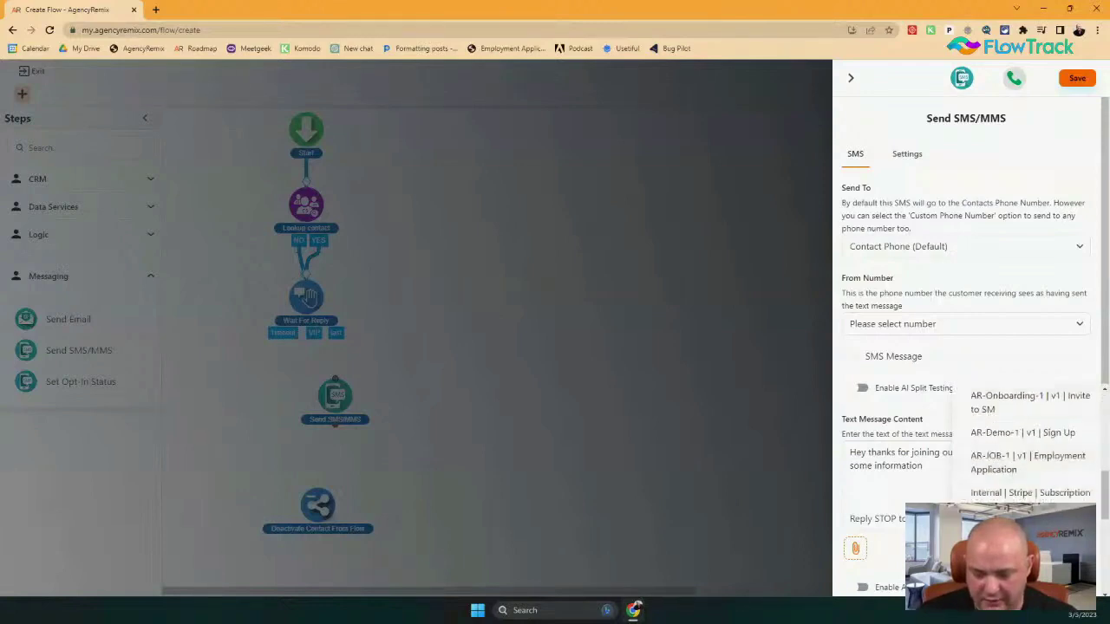
left_click(1029, 492)
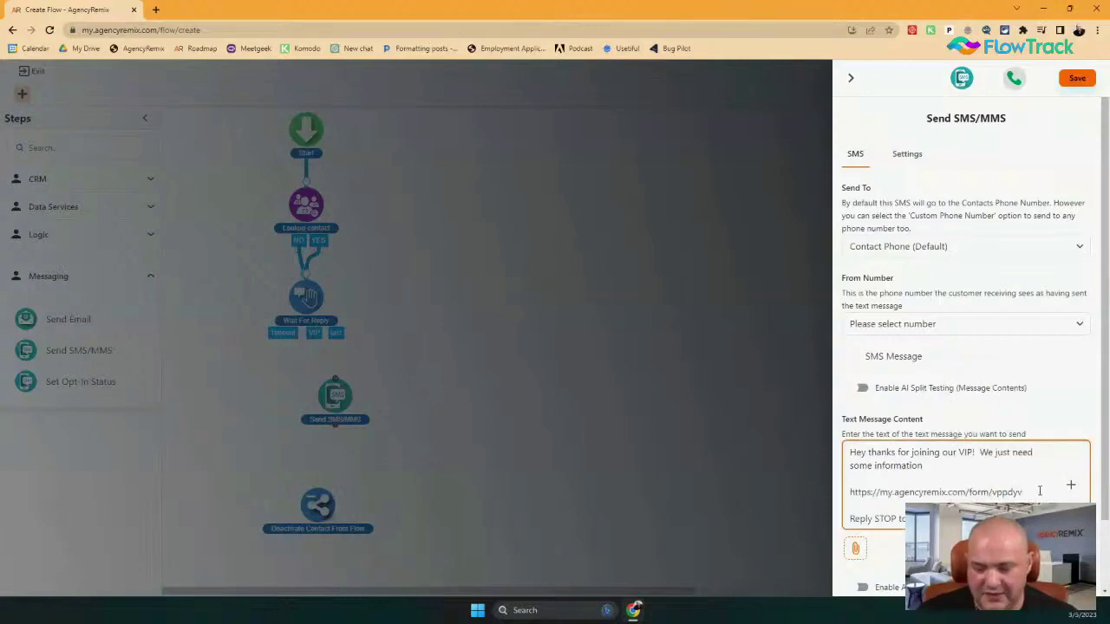
left_click_drag(1039, 490, 828, 493)
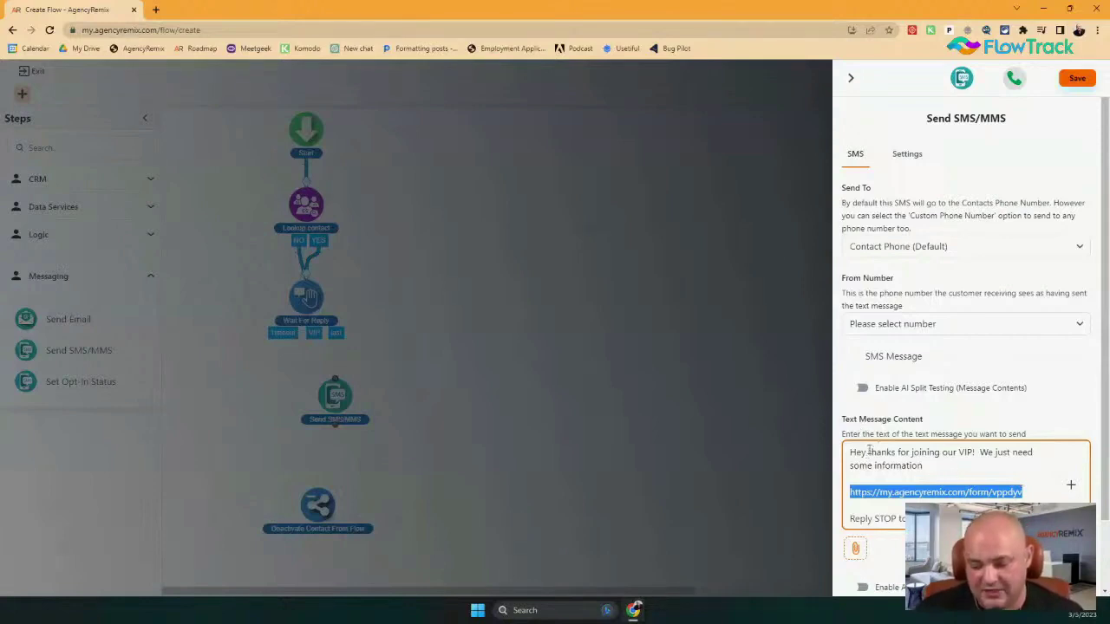
Reword the message to "Hey thanks for your interest in our VIP program! We just need some information to get you signed up!".
left_click_drag(898, 452, 953, 454)
type("for ")
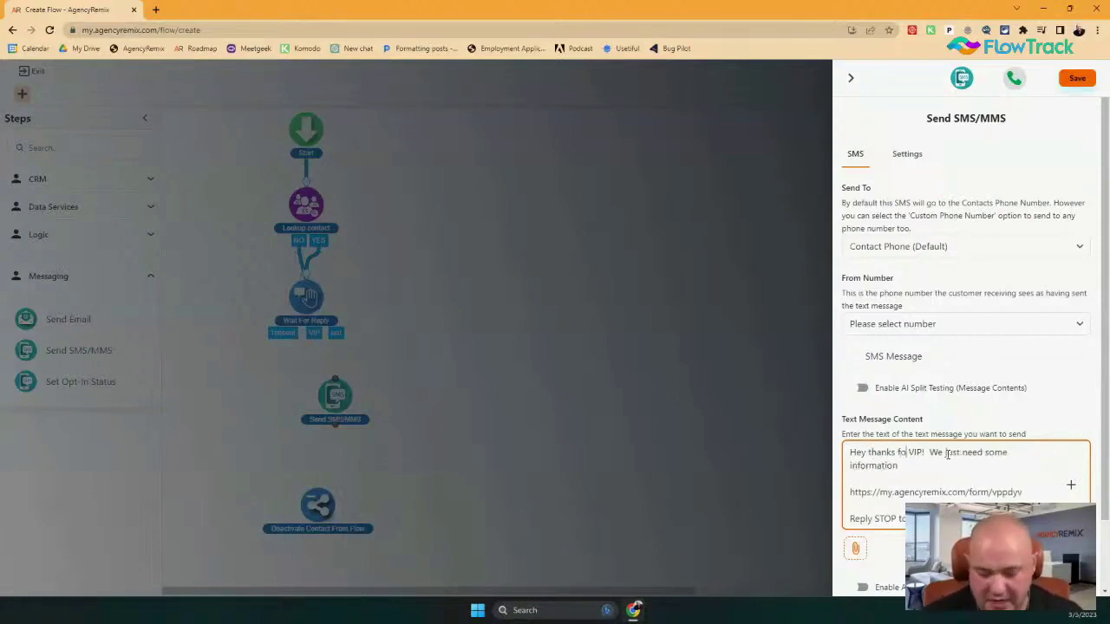
type("your interest in ou")
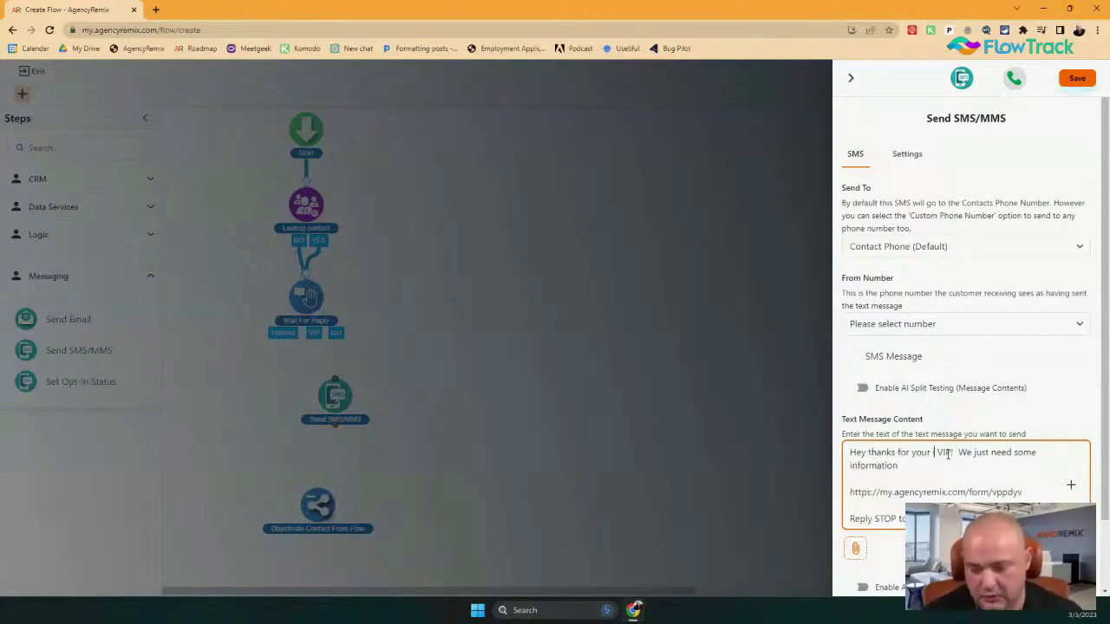
type("r")
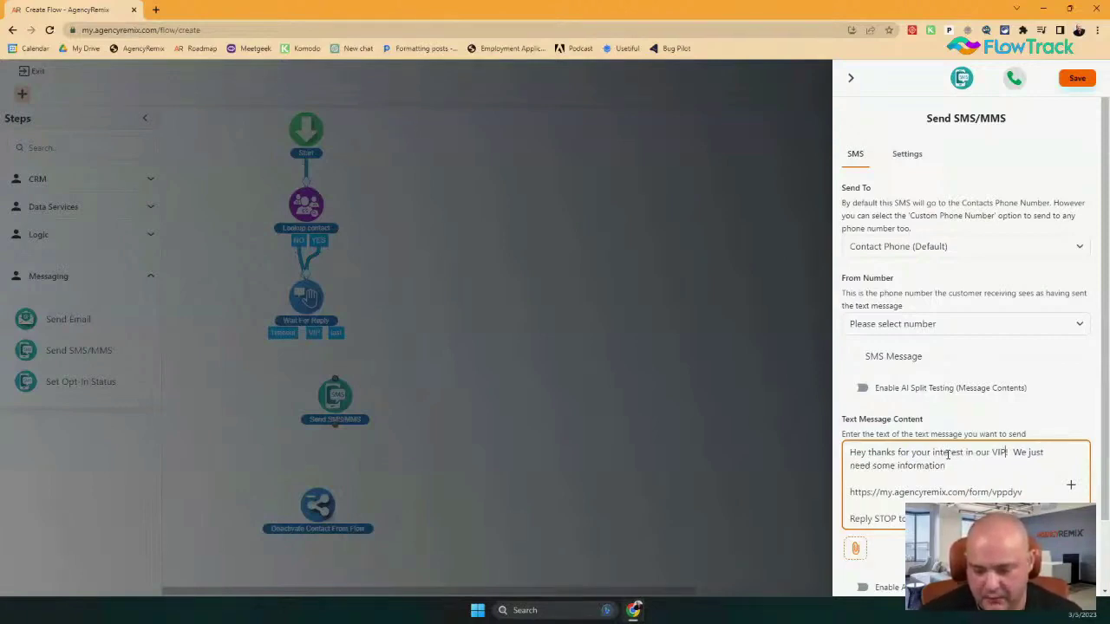
type(" VIP program!")
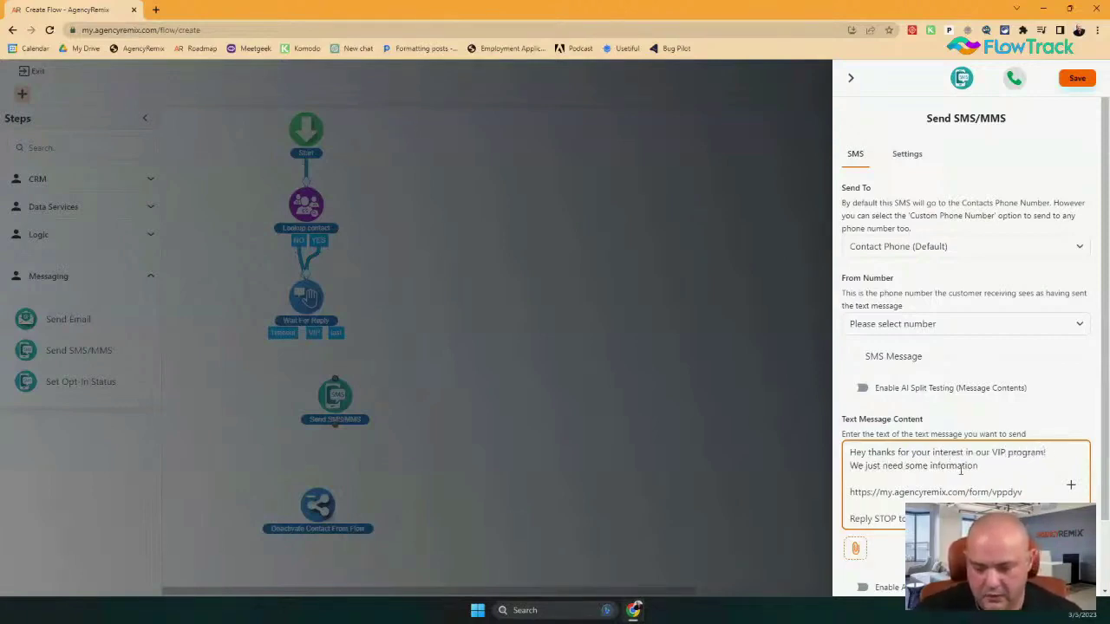
left_click(979, 465)
type("to ")
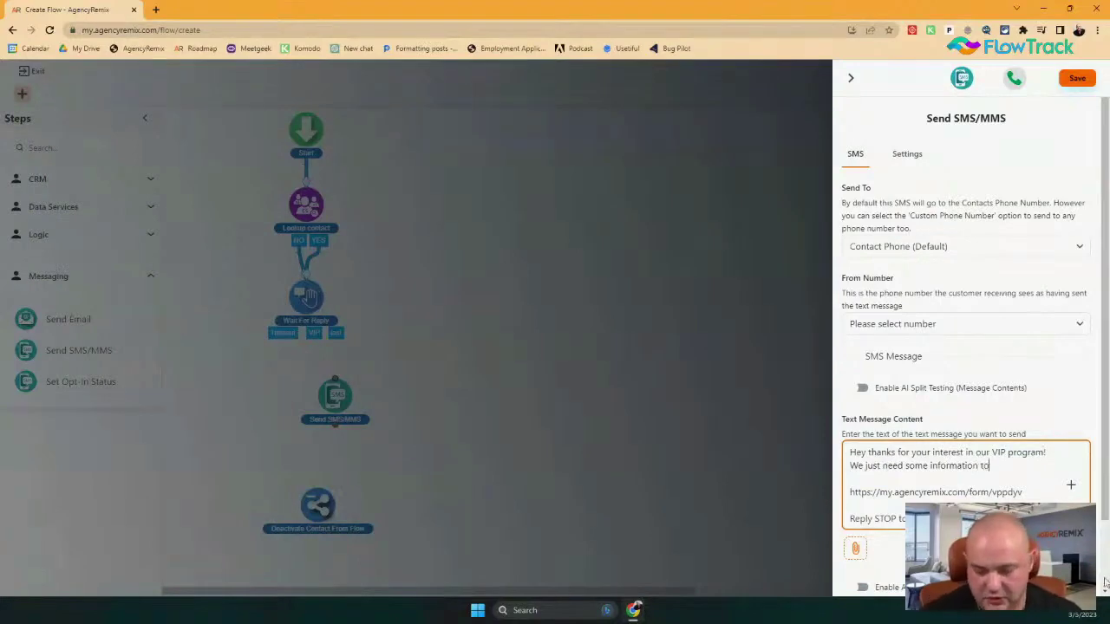
type("get you signe")
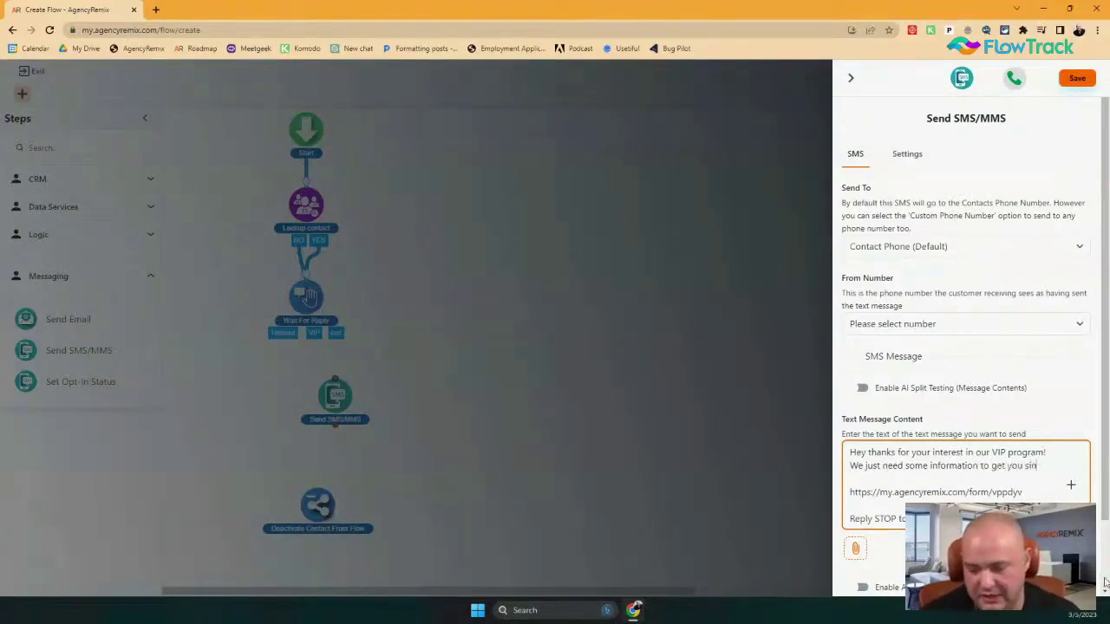
type("d up!")
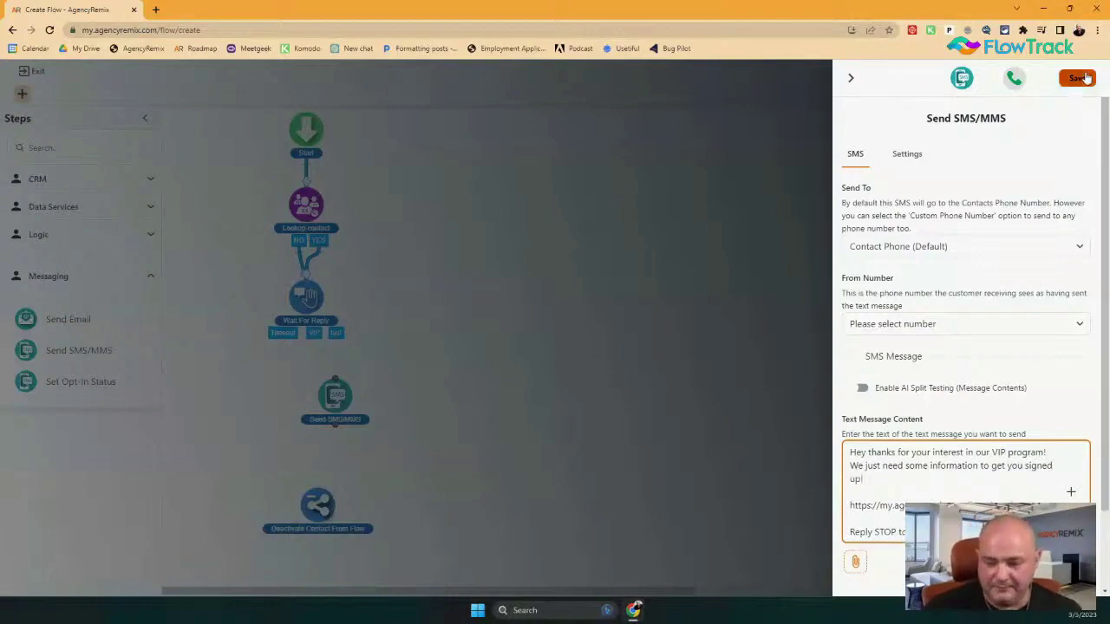
Choose the first listed phone number as the From Number and save the Send SMS/MMS step.
left_click(1086, 78)
left_click(881, 354)
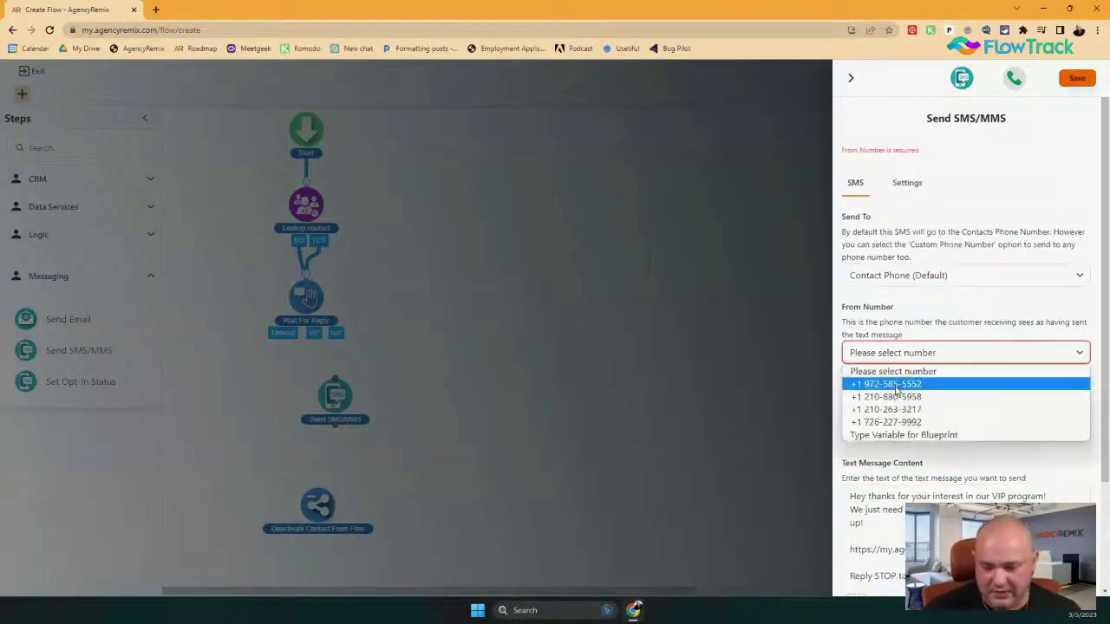
left_click(898, 384)
left_click(1076, 78)
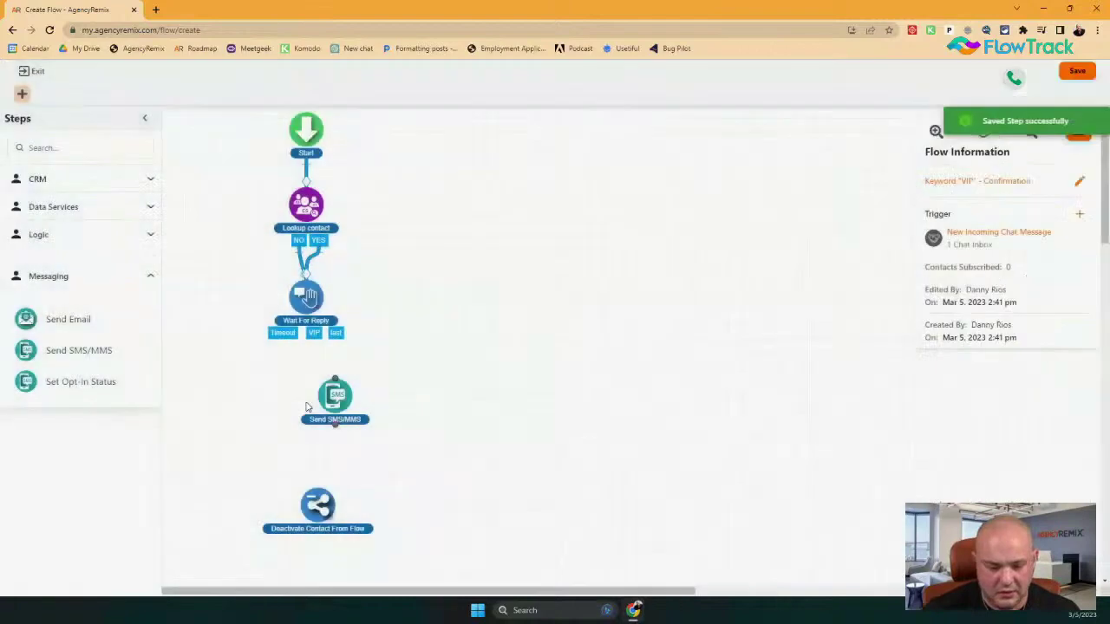
Align Send SMS/MMS, connect the VIP outcome through it to Deactivate Contact From Flow, and connect Timeout and last directly to Deactivate Contact From Flow.
left_click_drag(334, 397, 318, 399)
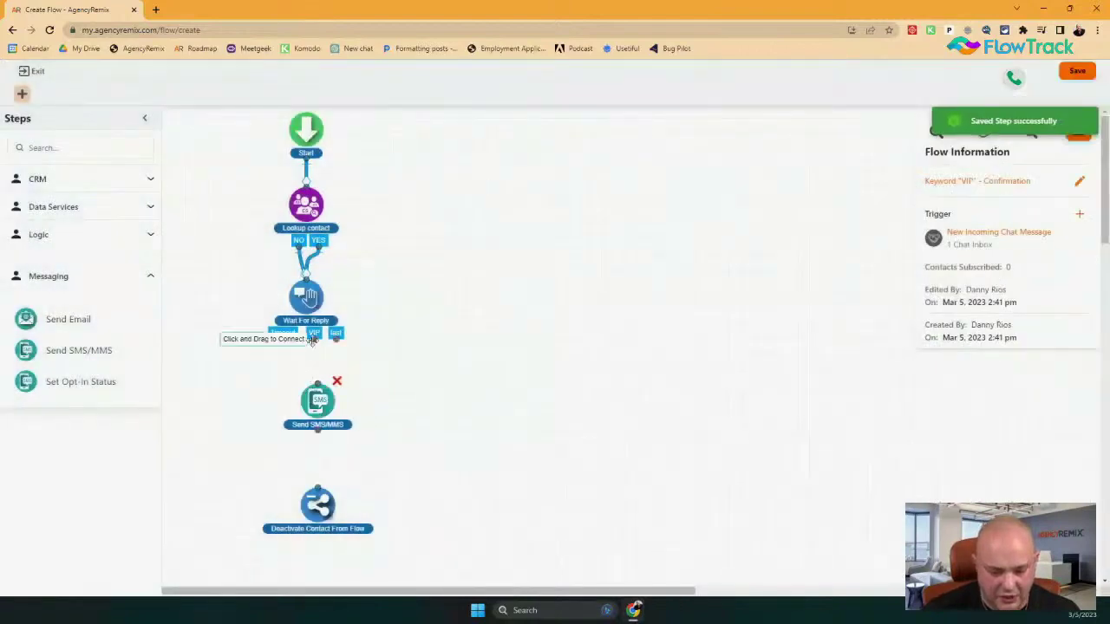
left_click_drag(312, 340, 318, 490)
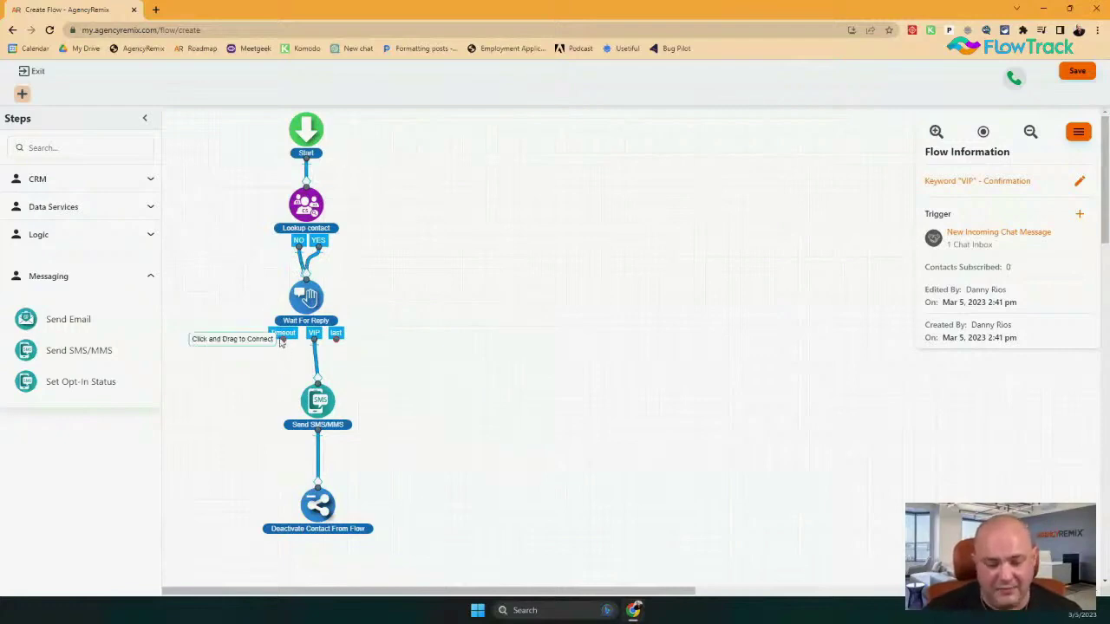
left_click_drag(282, 339, 320, 498)
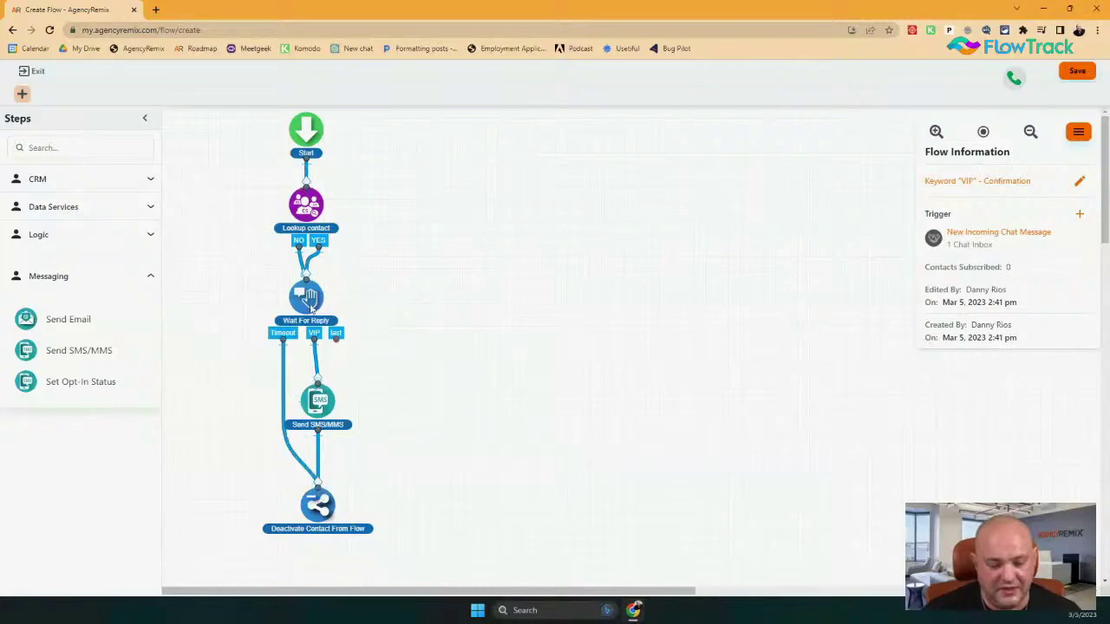
left_click_drag(335, 338, 323, 496)
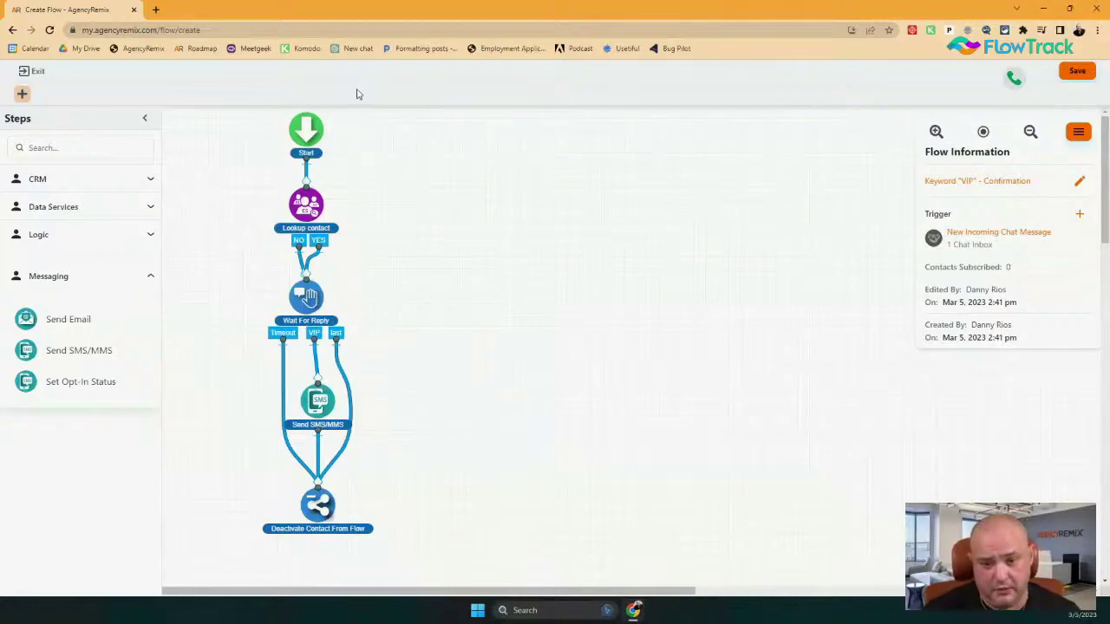
Save the flow and switch Keyword "VIP" - Confirmation to active in the automations list.
left_click(1076, 73)
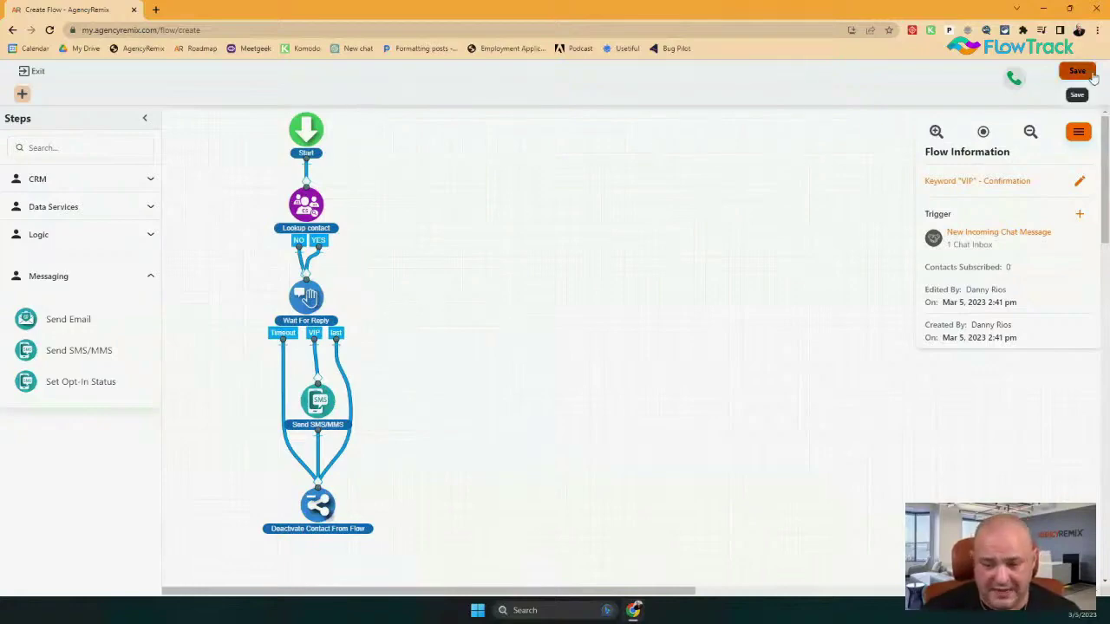
left_click(707, 376)
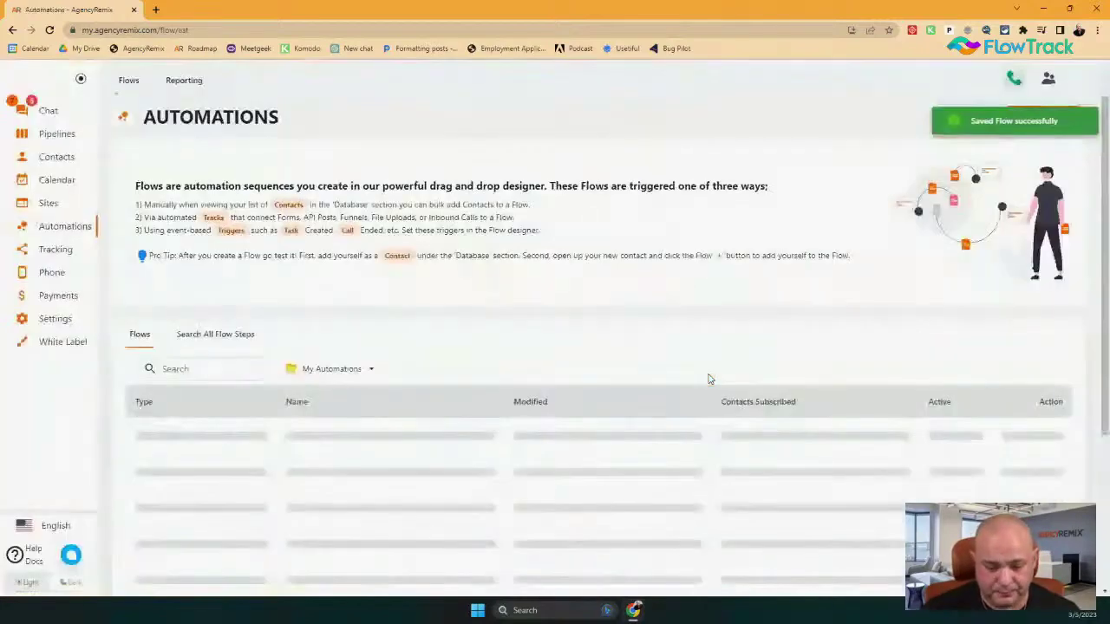
scroll(898, 296, "down", 4)
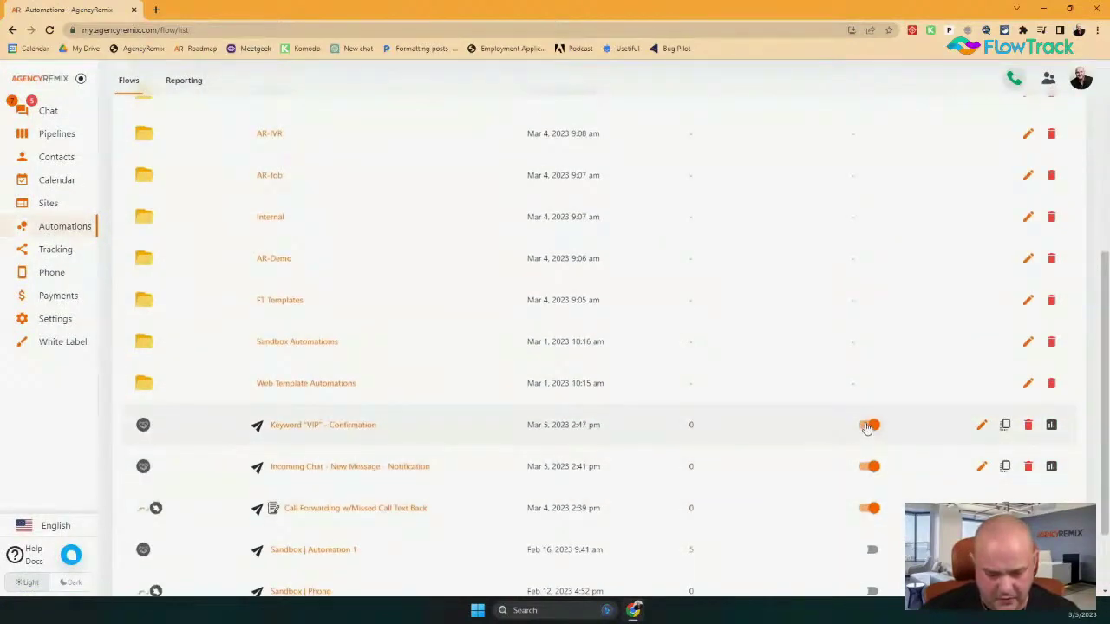
left_click(868, 426)
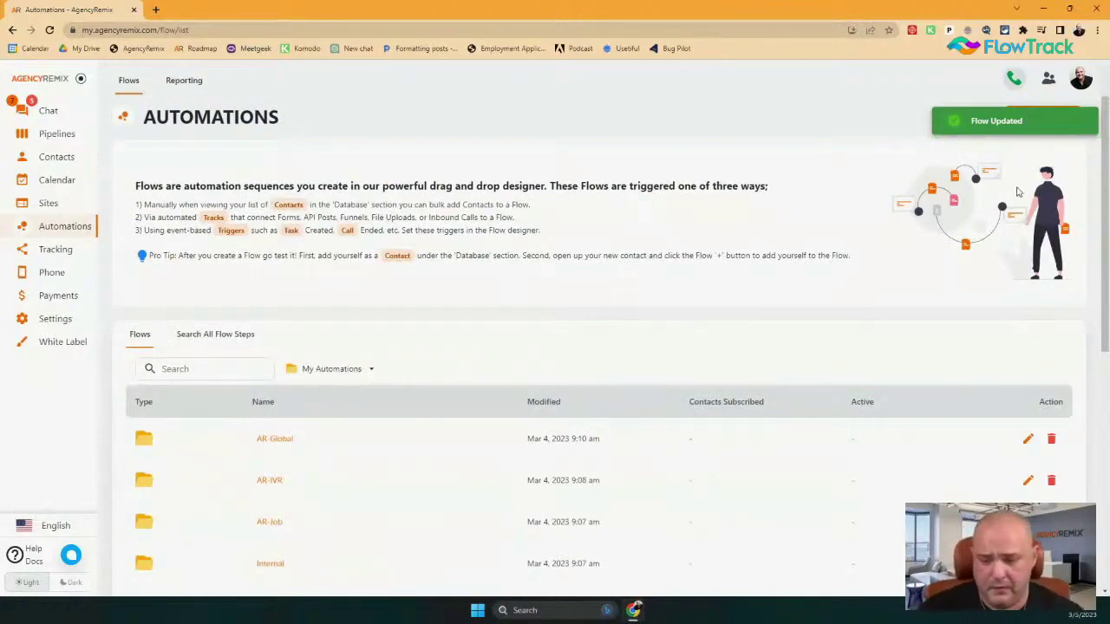
Create a new Form Submissions flow that processes the Sandbox | Demo Test form.
left_click(1037, 118)
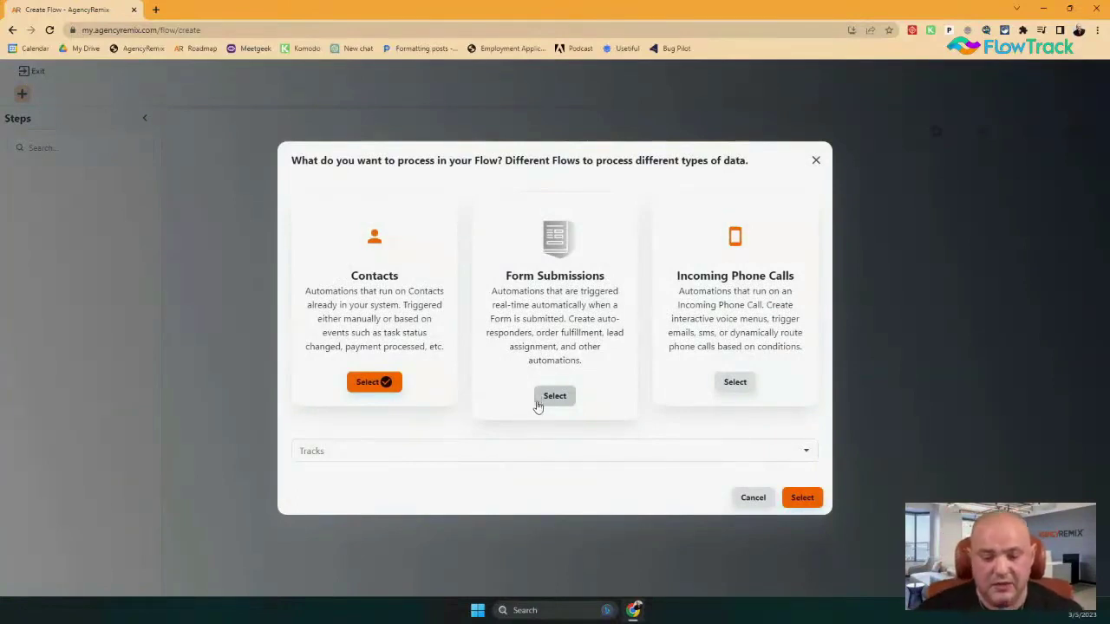
left_click(538, 400)
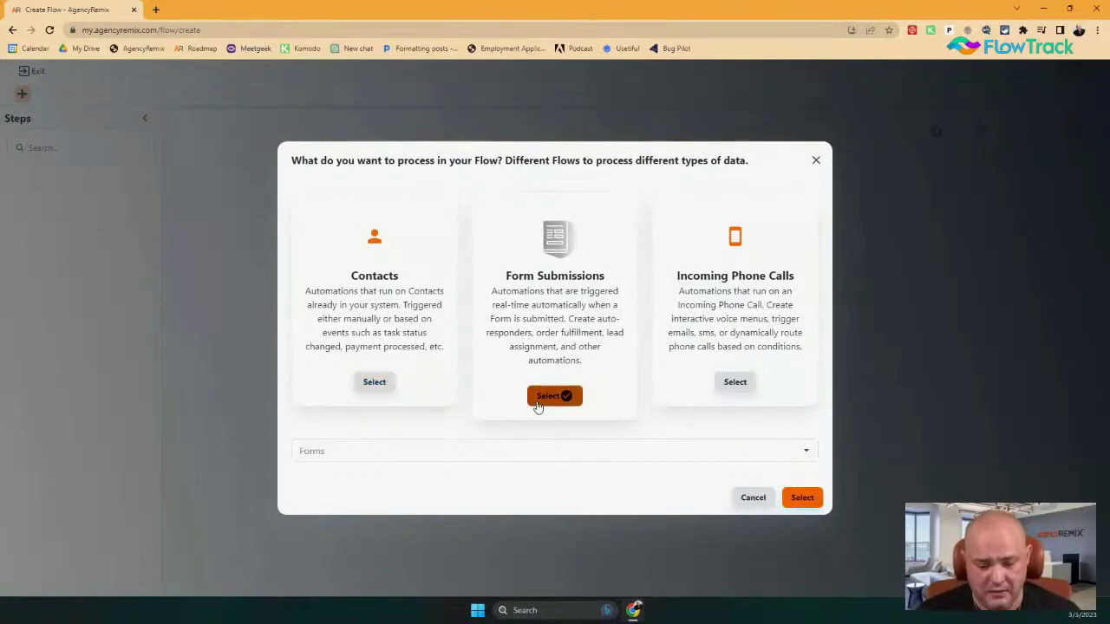
left_click(525, 451)
left_click(443, 239)
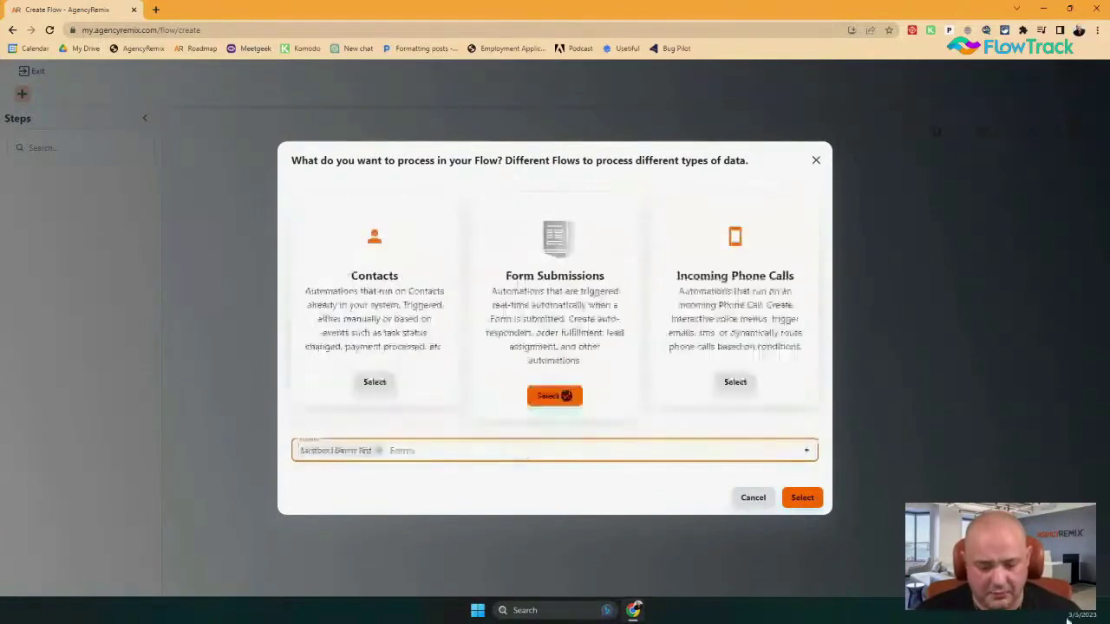
left_click(797, 496)
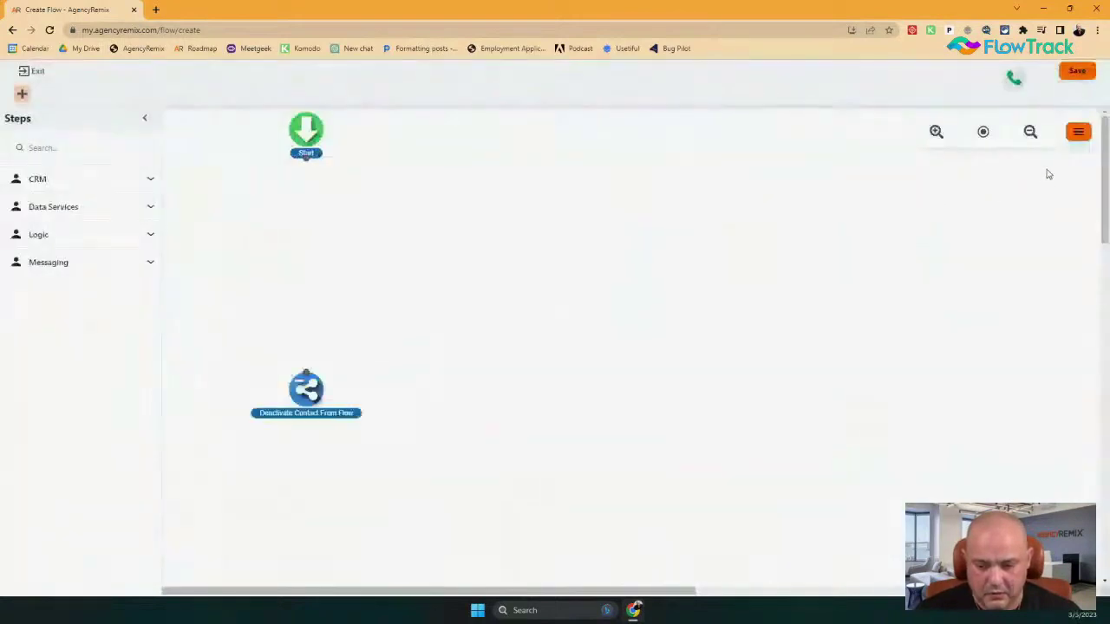
Rename the draft flow to VIP Signup Sequence and save the name.
left_click(1078, 134)
left_click(1079, 184)
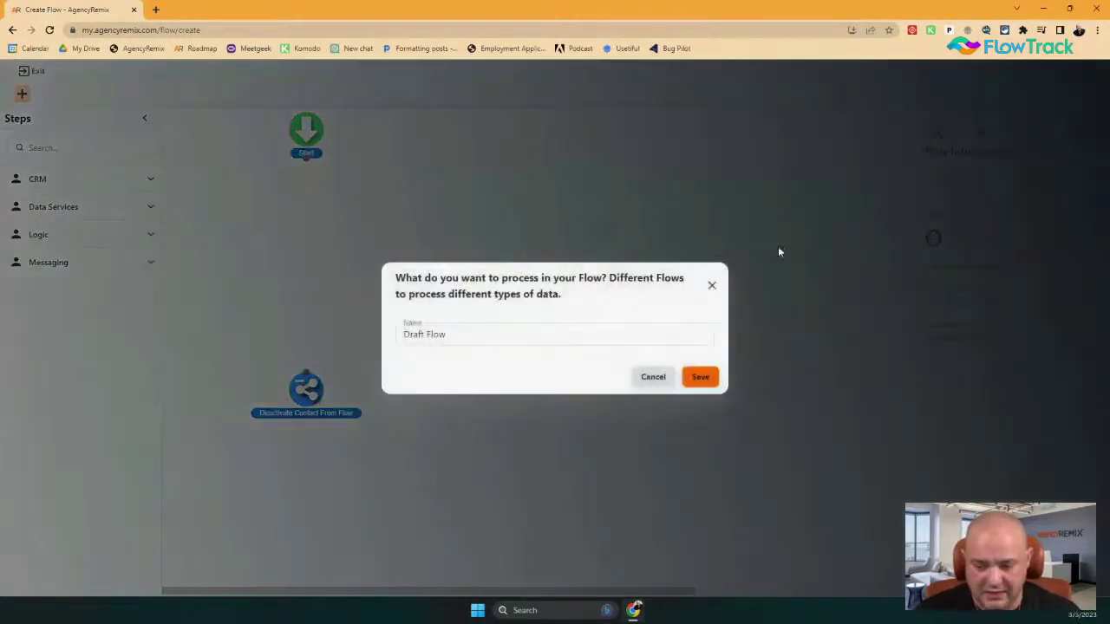
left_click(466, 335)
key("ctrl+a")
type("VIP S")
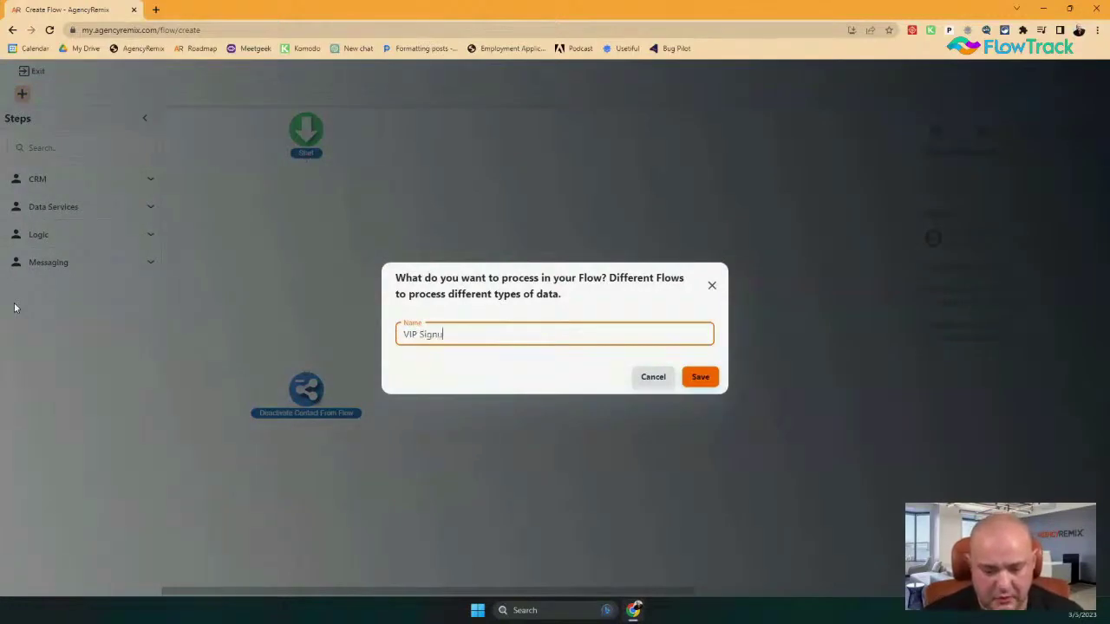
type("ignup Seque3wn")
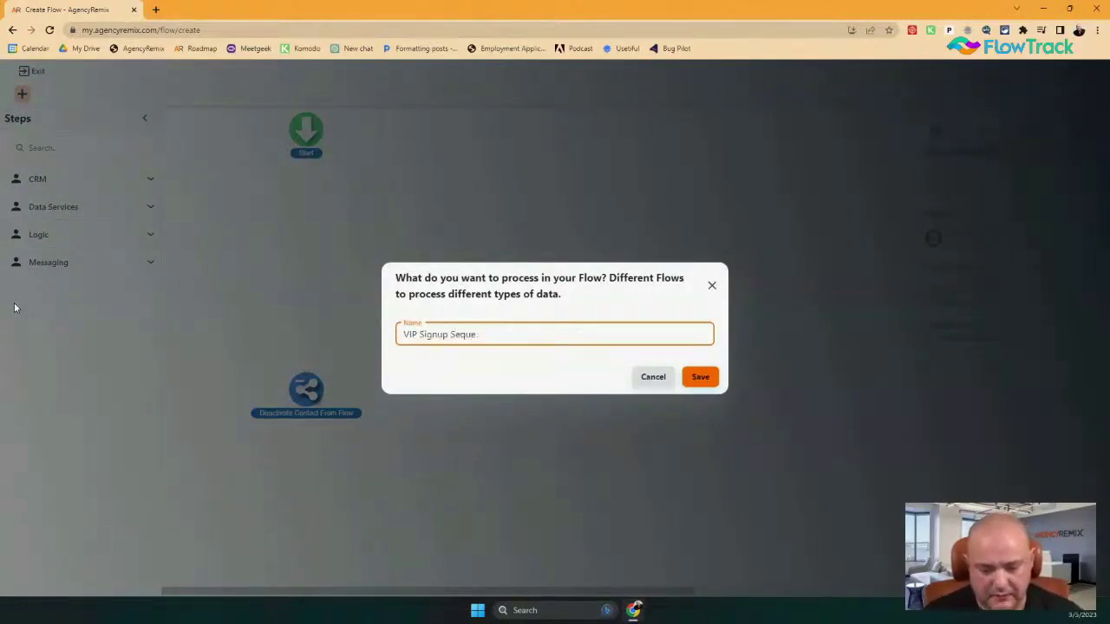
left_click(700, 377)
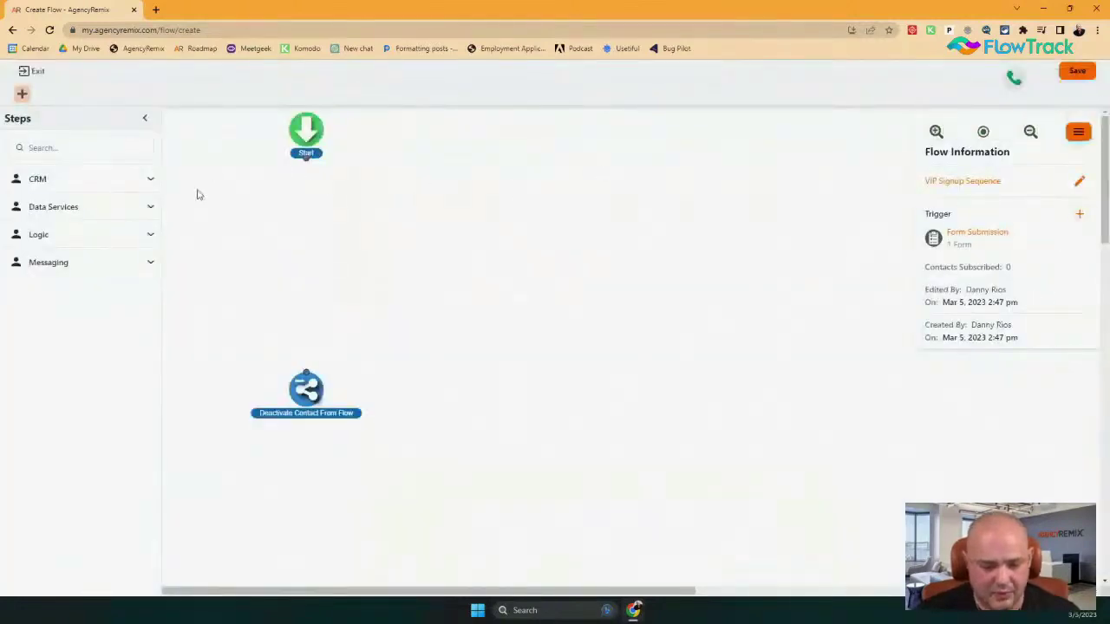
Add a Lookup contact step below Start and give it two search fields.
left_click(79, 261)
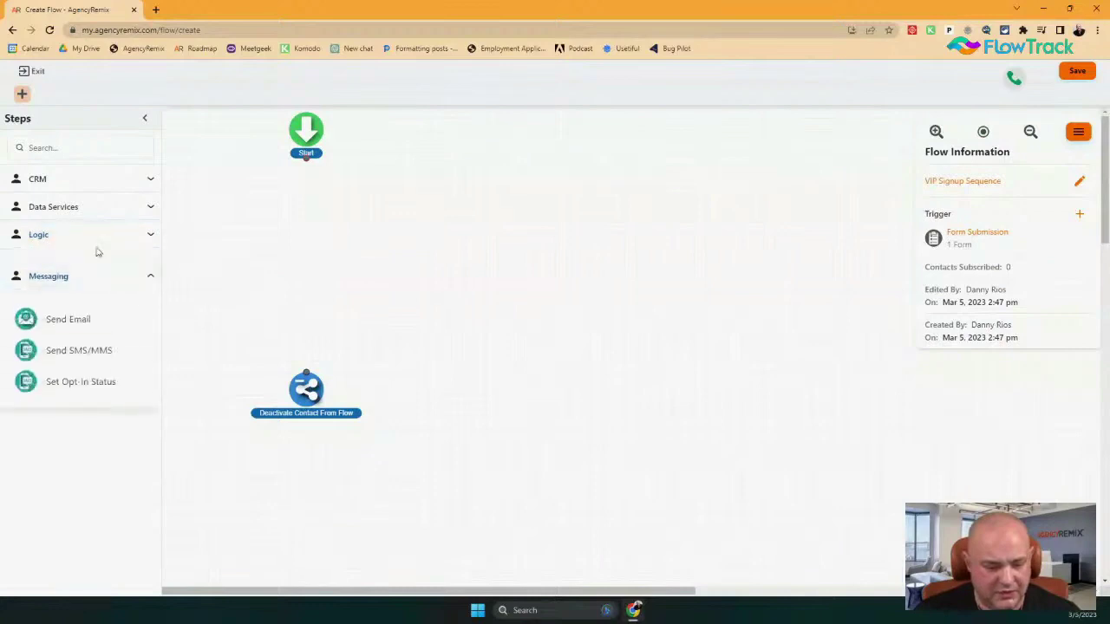
left_click(129, 183)
left_click_drag(55, 269, 344, 203)
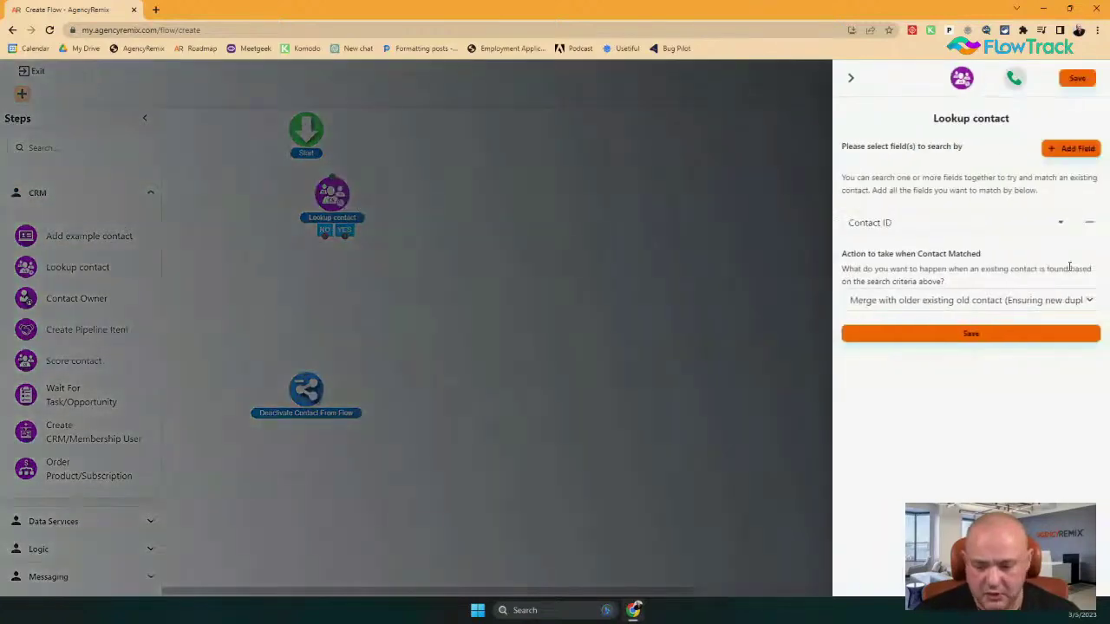
left_click(1071, 148)
left_click(1070, 148)
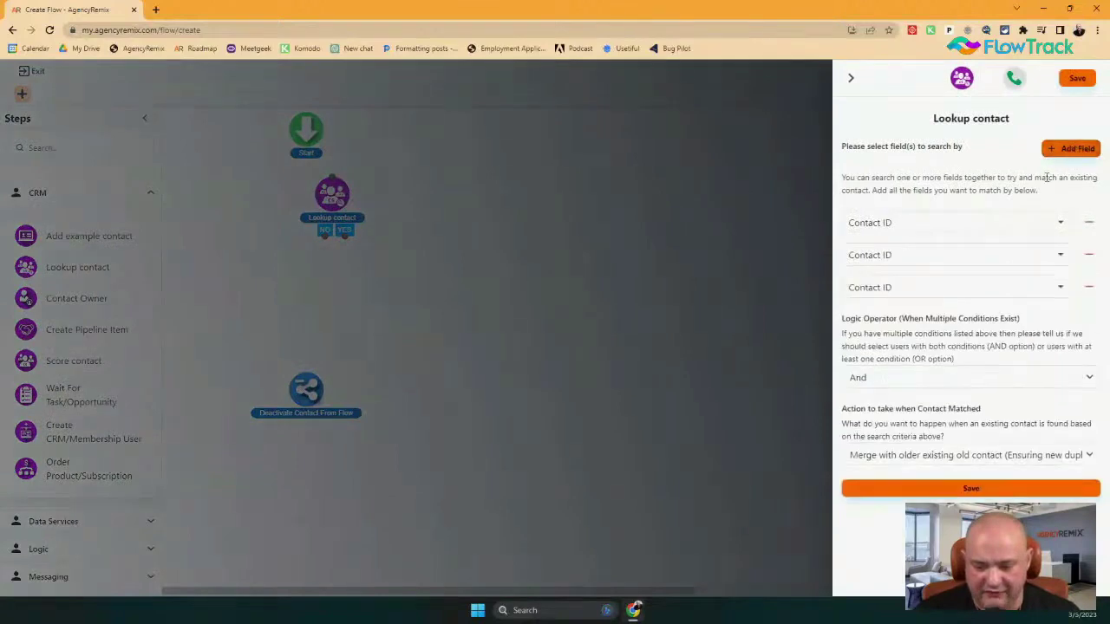
left_click(1089, 288)
Set the contact lookup's two search fields to Phone and Email.
left_click(955, 227)
type("phone")
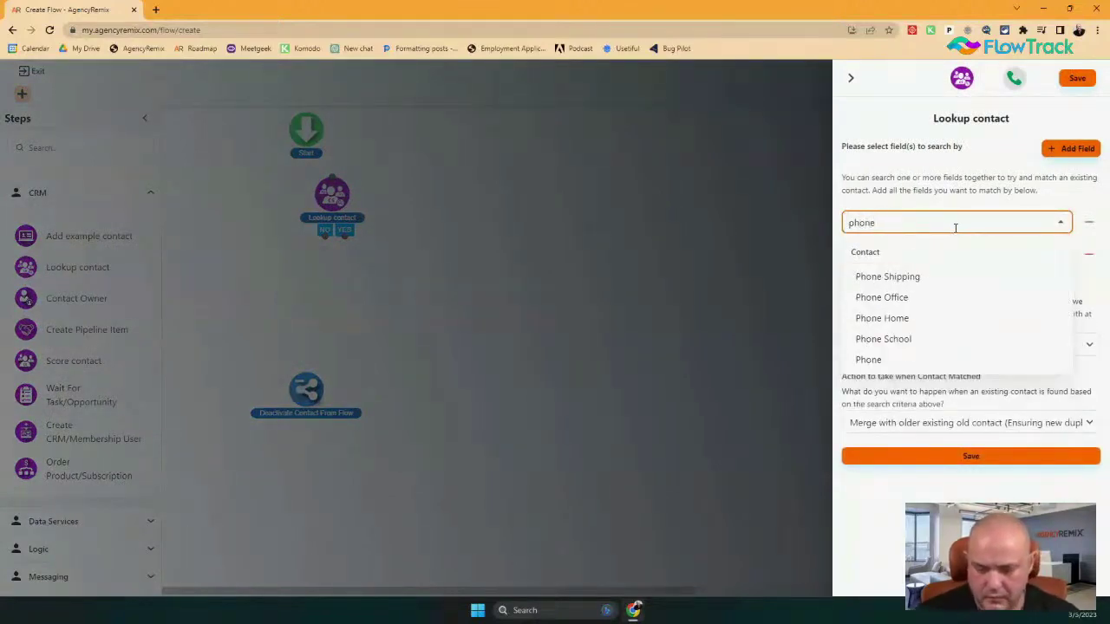
left_click(904, 360)
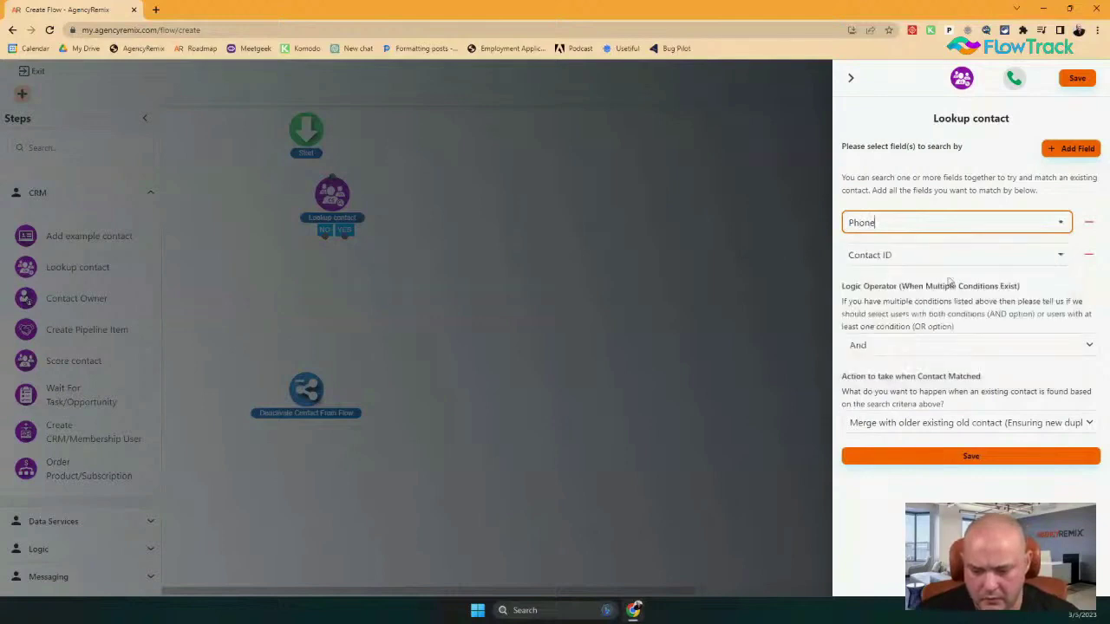
left_click(954, 250)
type("email")
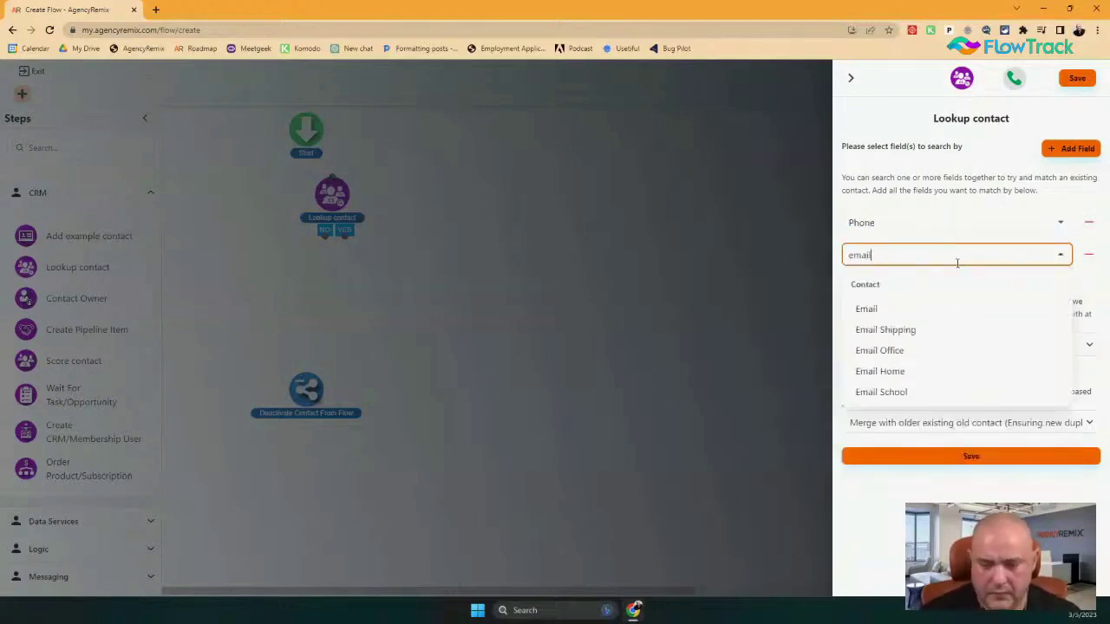
left_click(924, 310)
Save the lookup with the logic operator Or, and connect Start to the Lookup contact step aligned beneath it.
left_click(884, 347)
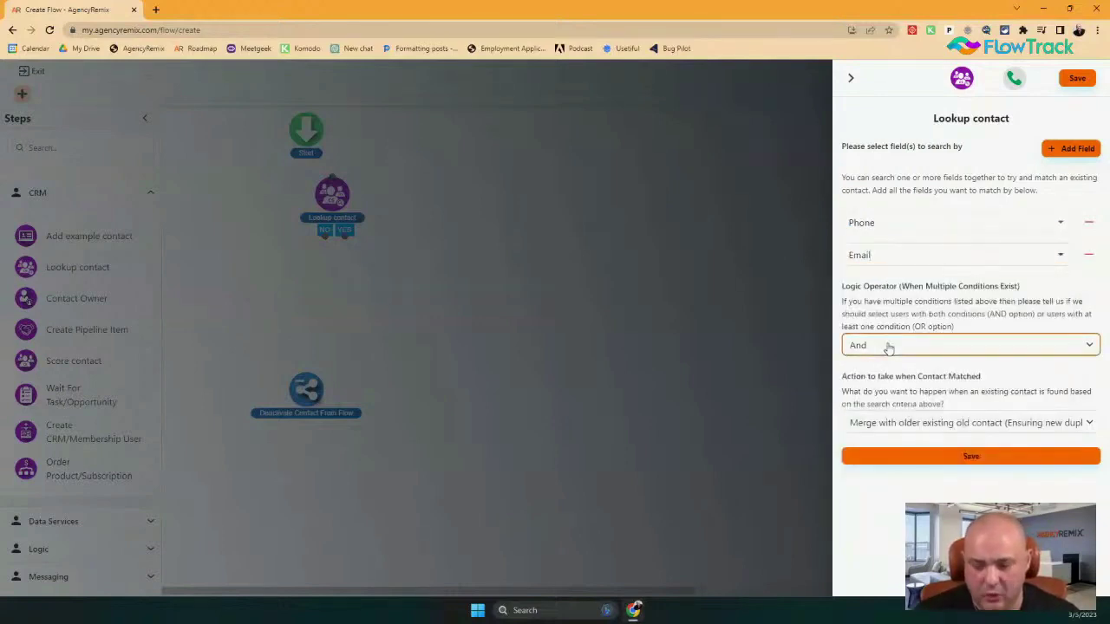
left_click(928, 375)
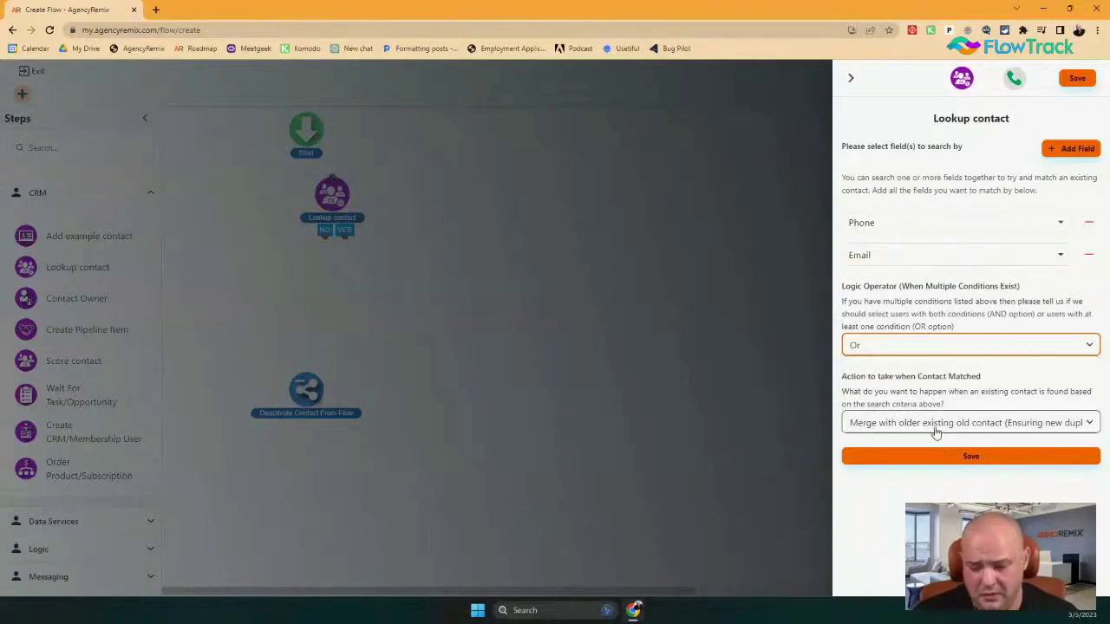
left_click(968, 457)
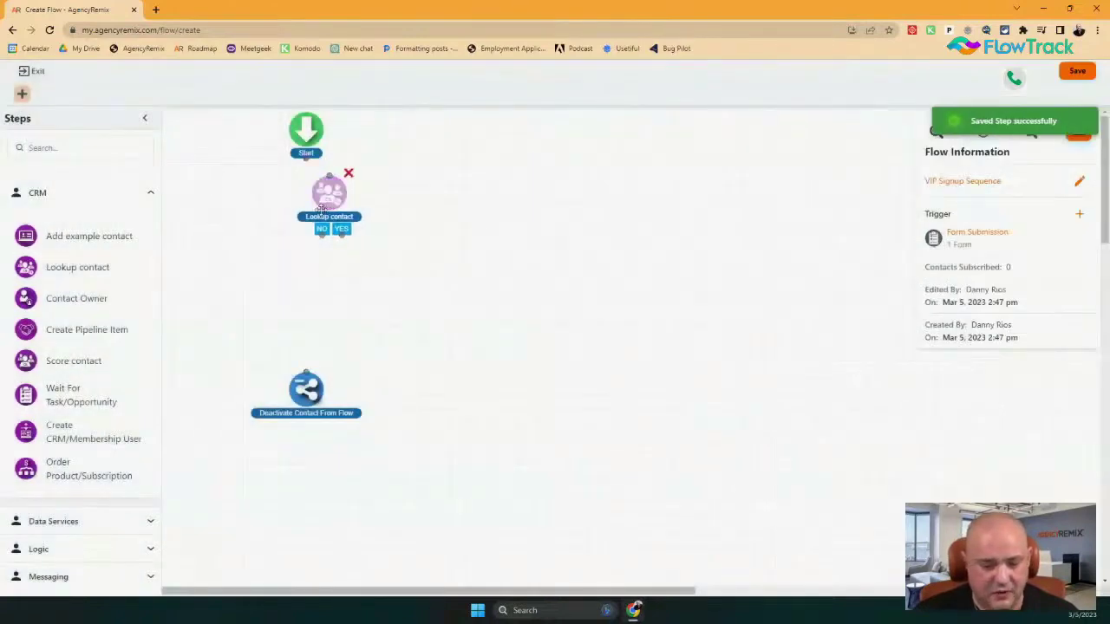
left_click_drag(332, 207, 299, 215)
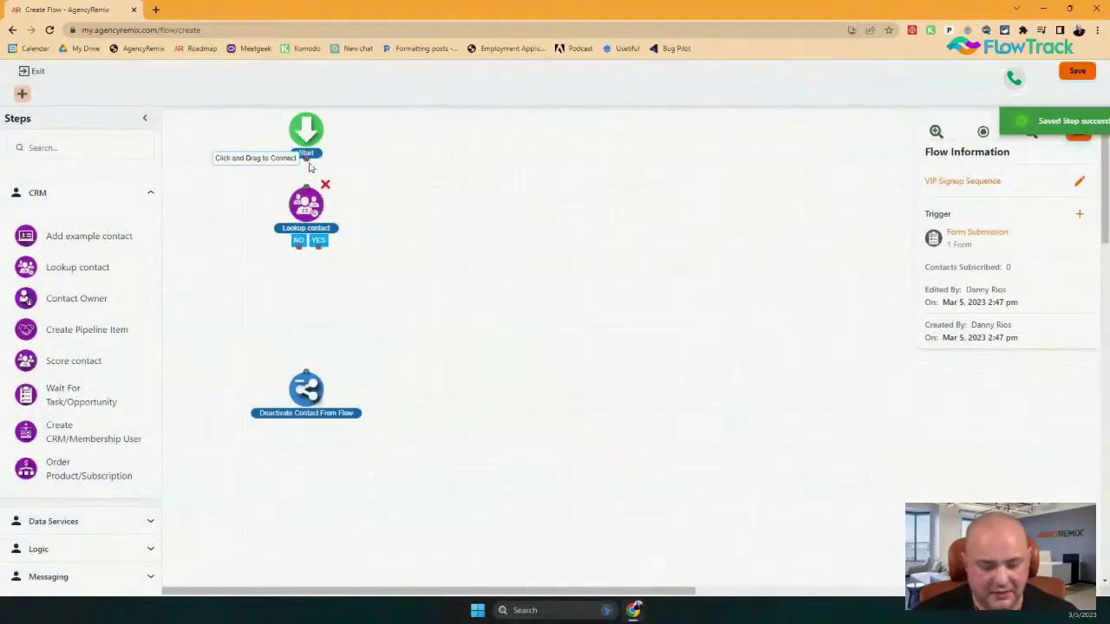
left_click_drag(307, 159, 291, 206)
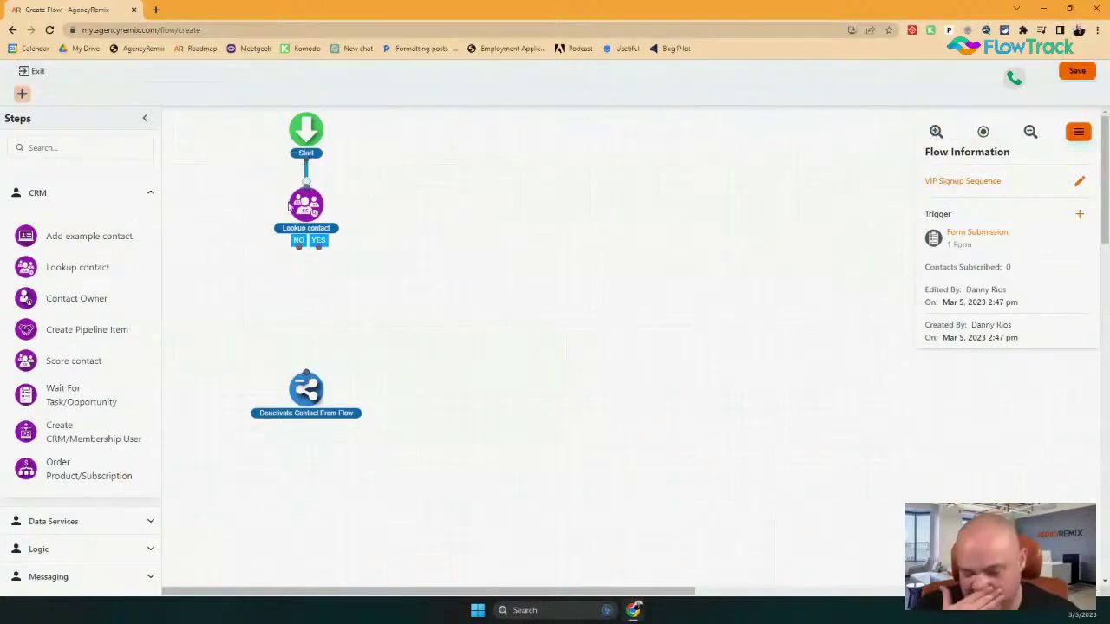
Add a Send SMS/MMS step below Lookup contact and choose the first listed phone number as its From Number.
left_click(91, 579)
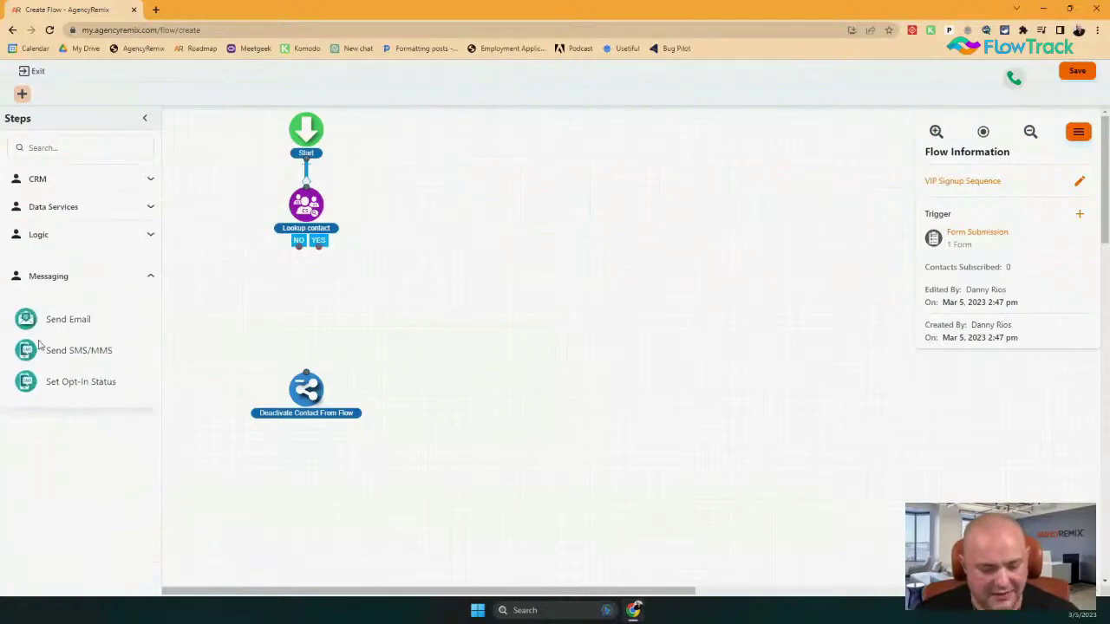
left_click_drag(39, 344, 321, 273)
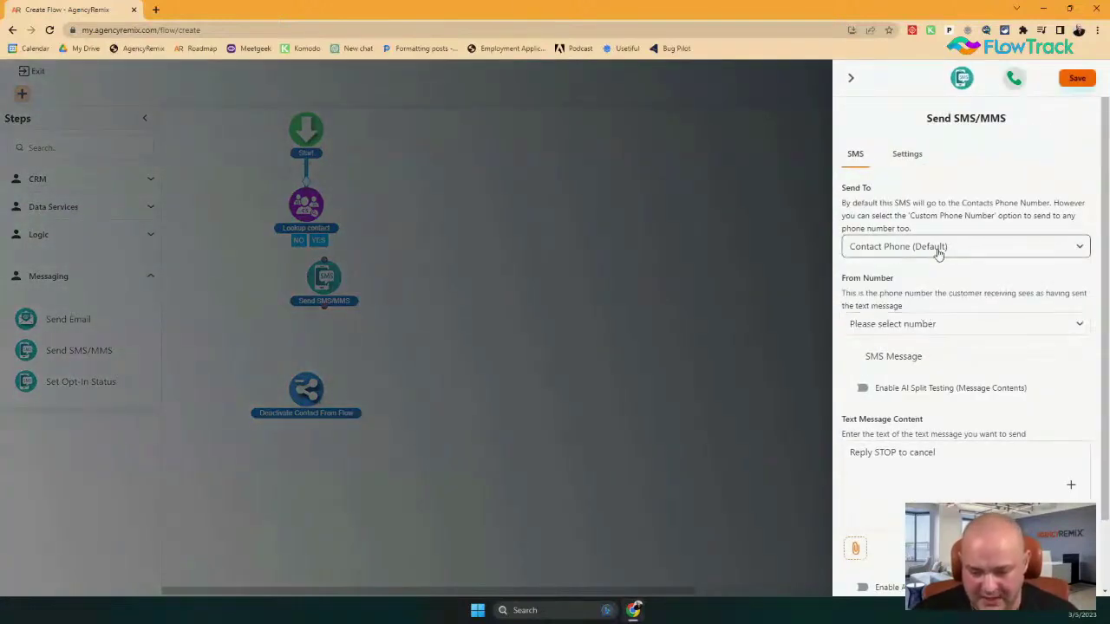
left_click(901, 331)
left_click(906, 356)
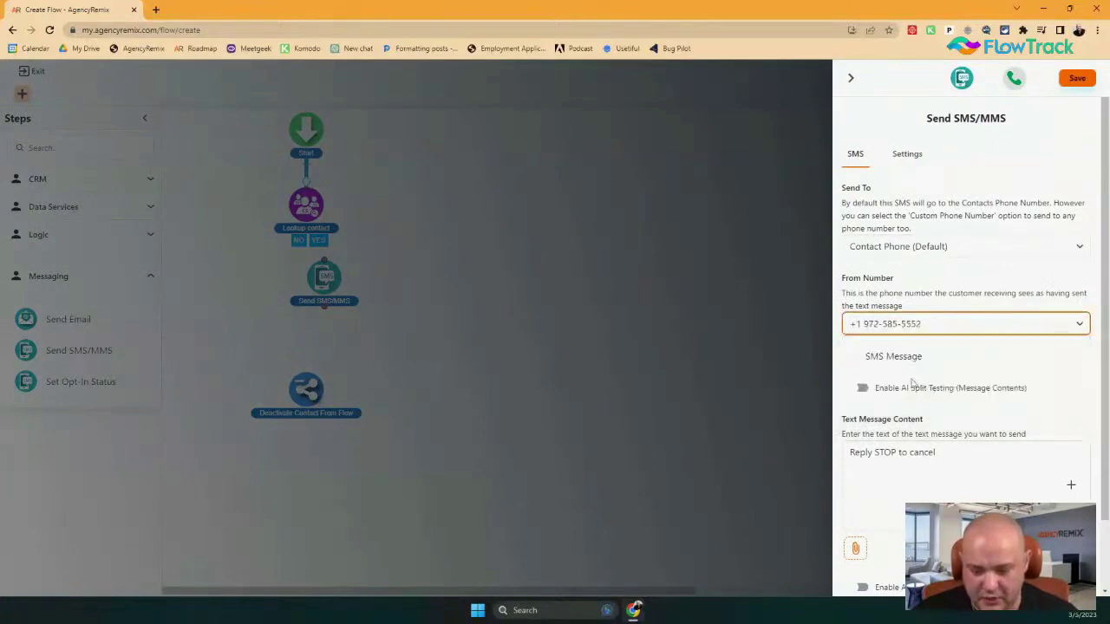
Insert the message "Thanks for signing up for our VIP!" above the "Reply STOP to cancel" line and save the SMS step.
left_click(847, 446)
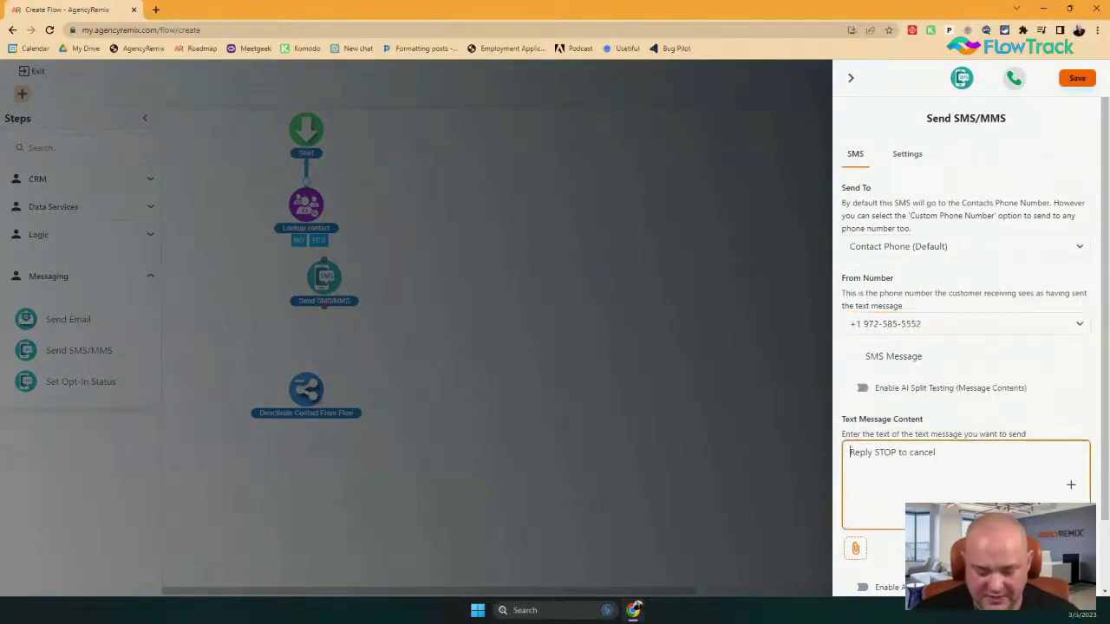
key("Return")
key("Return")
key("Up")
key("Up")
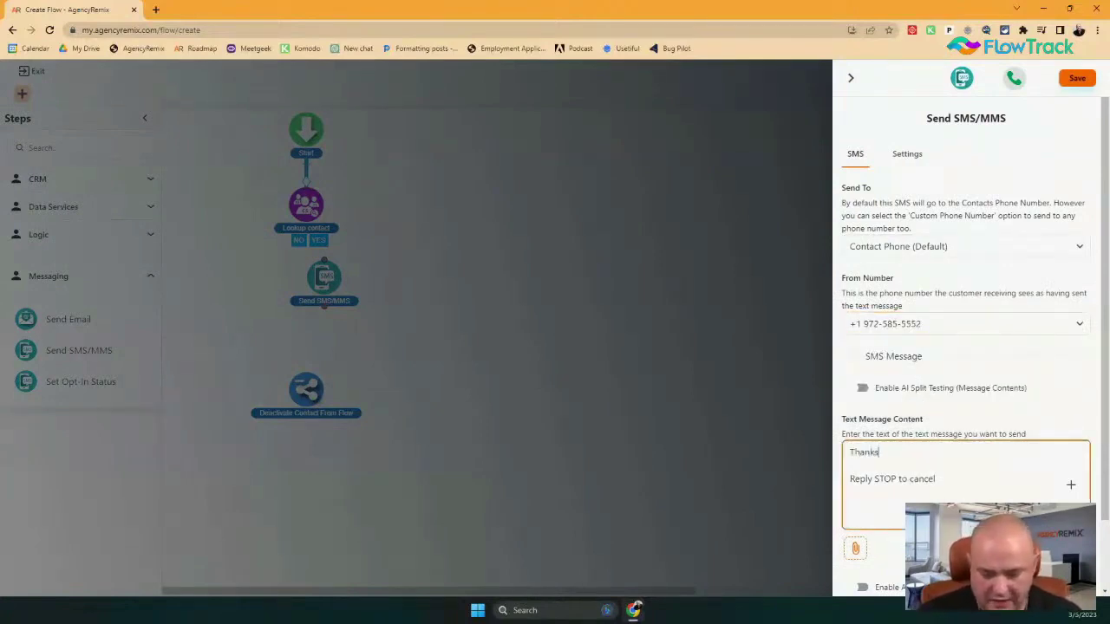
type("Thanks for signiong up for our VIP!")
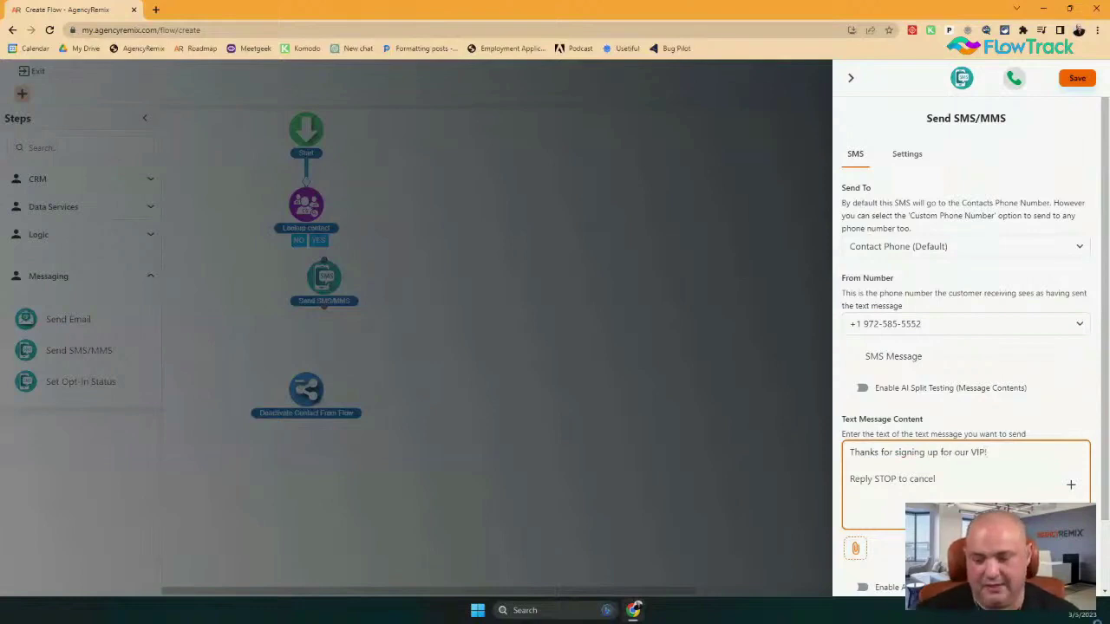
left_click(1076, 78)
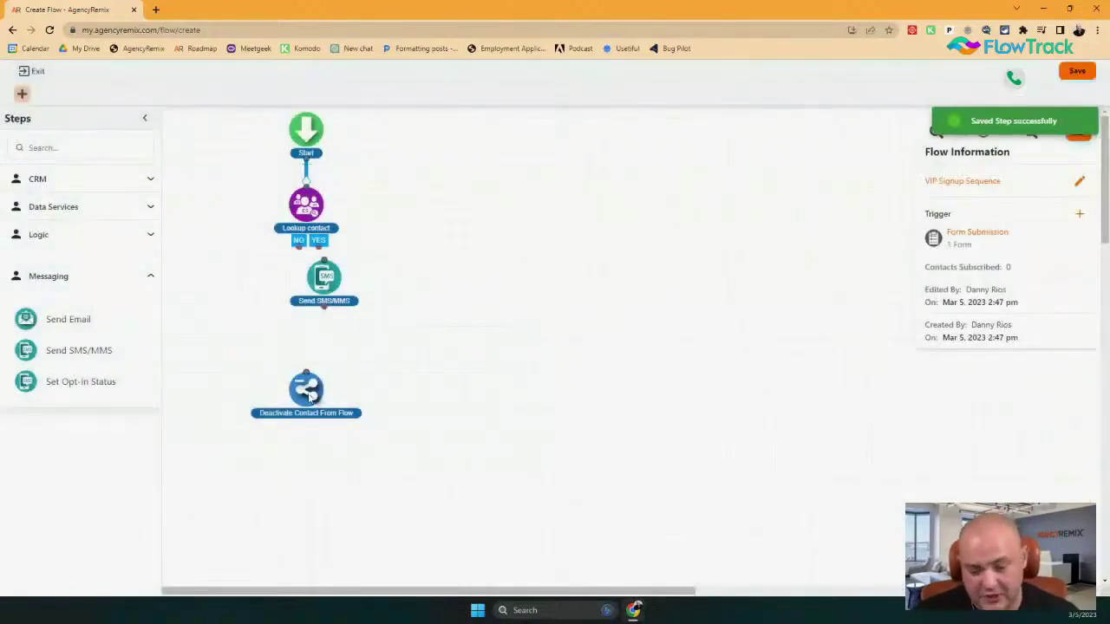
Make room above Deactivate Contact From Flow, align Send SMS/MMS, and connect both the NO and YES lookup outcomes to it.
left_click_drag(310, 395, 310, 453)
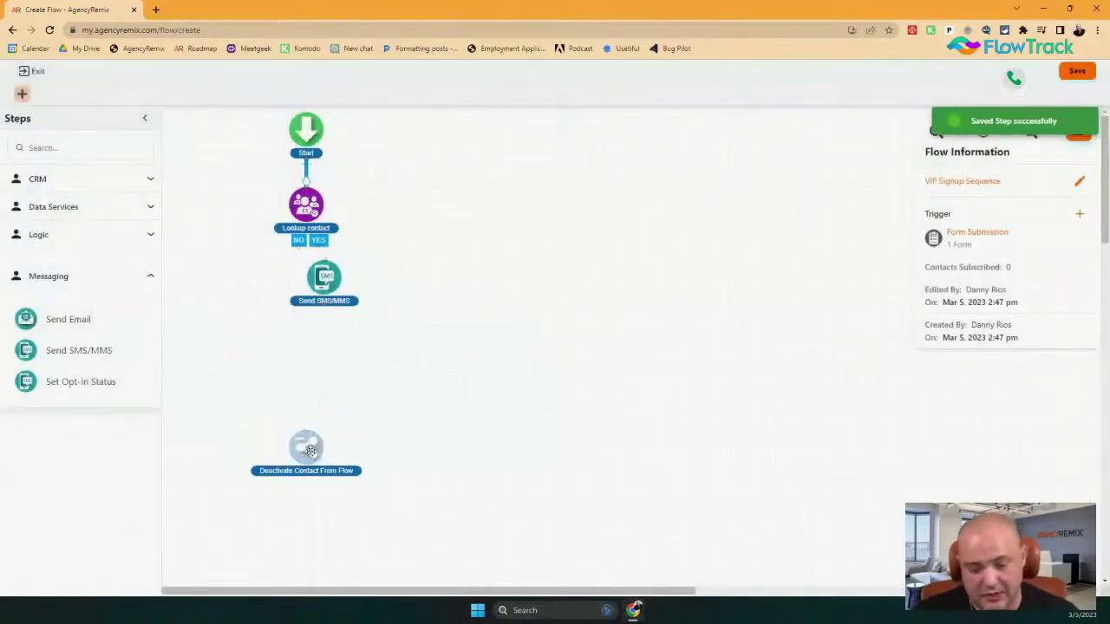
mouse_move(326, 291)
left_mouse_down()
mouse_move(298, 320)
mouse_move(307, 323)
mouse_move(298, 314)
mouse_move(310, 294)
left_mouse_up()
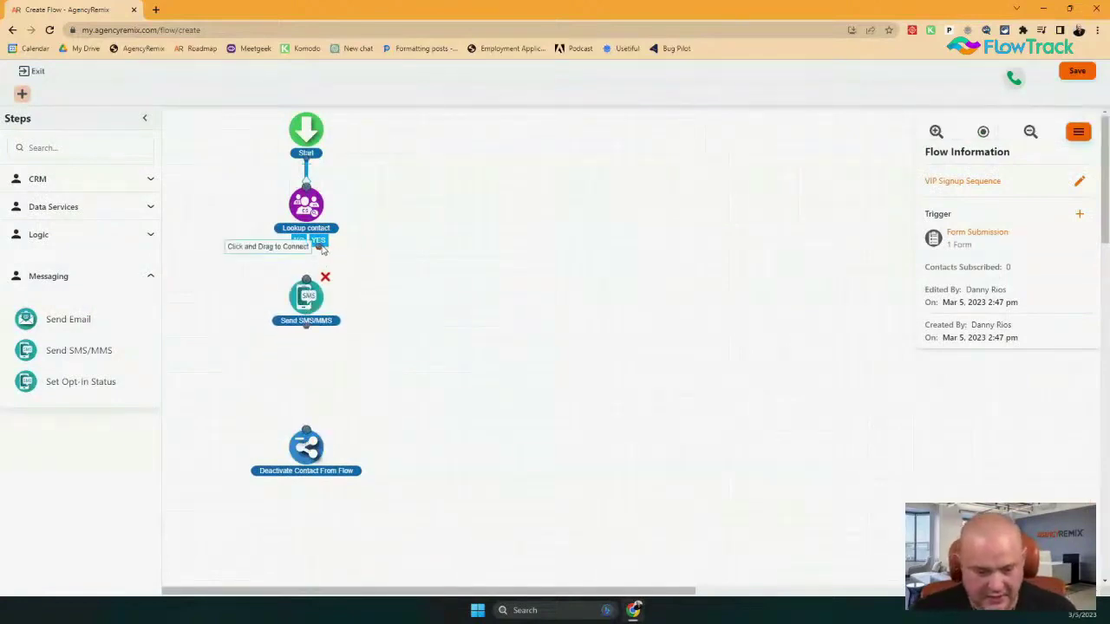
left_click_drag(299, 243, 307, 295)
left_click_drag(298, 243, 305, 304)
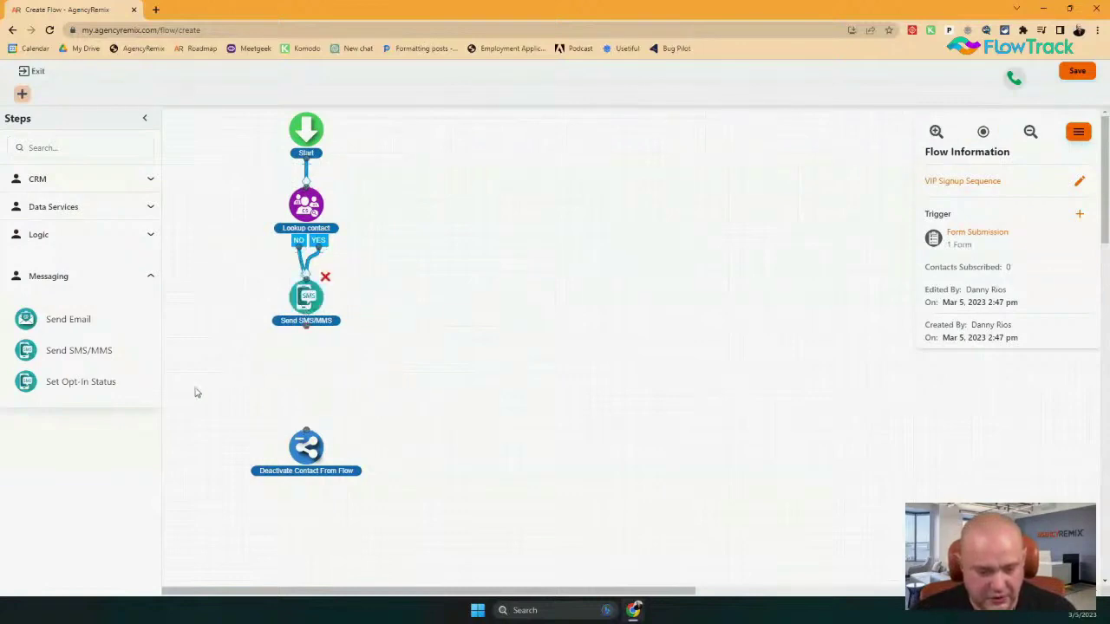
Add an Add / Remove Tag step above Deactivate Contact From Flow that adds the VIP tag, and save it.
left_click(54, 147)
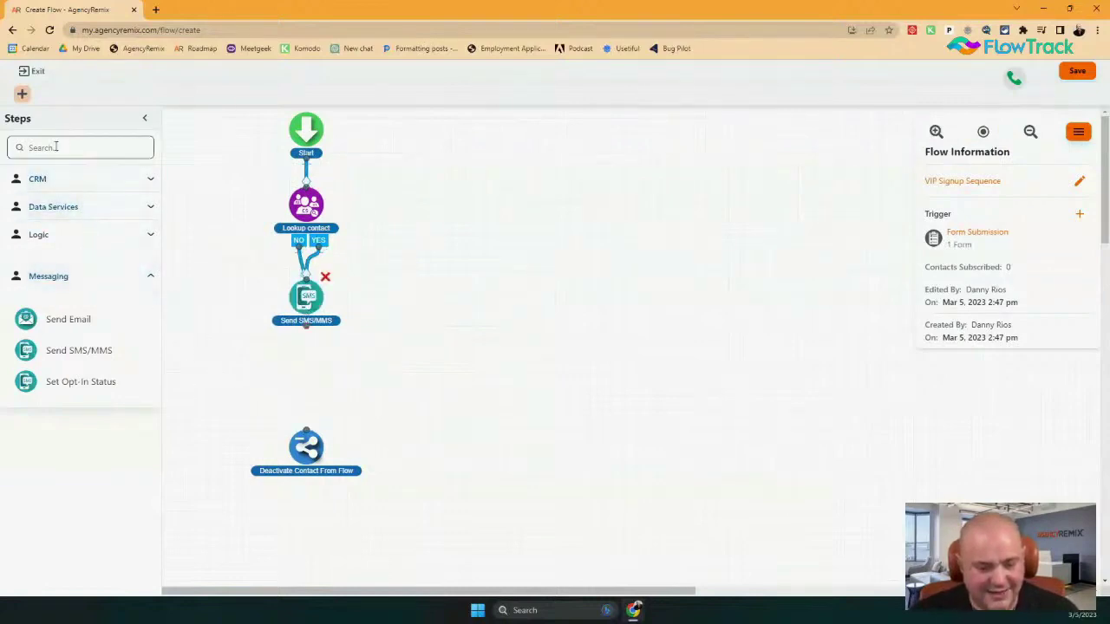
type("tag")
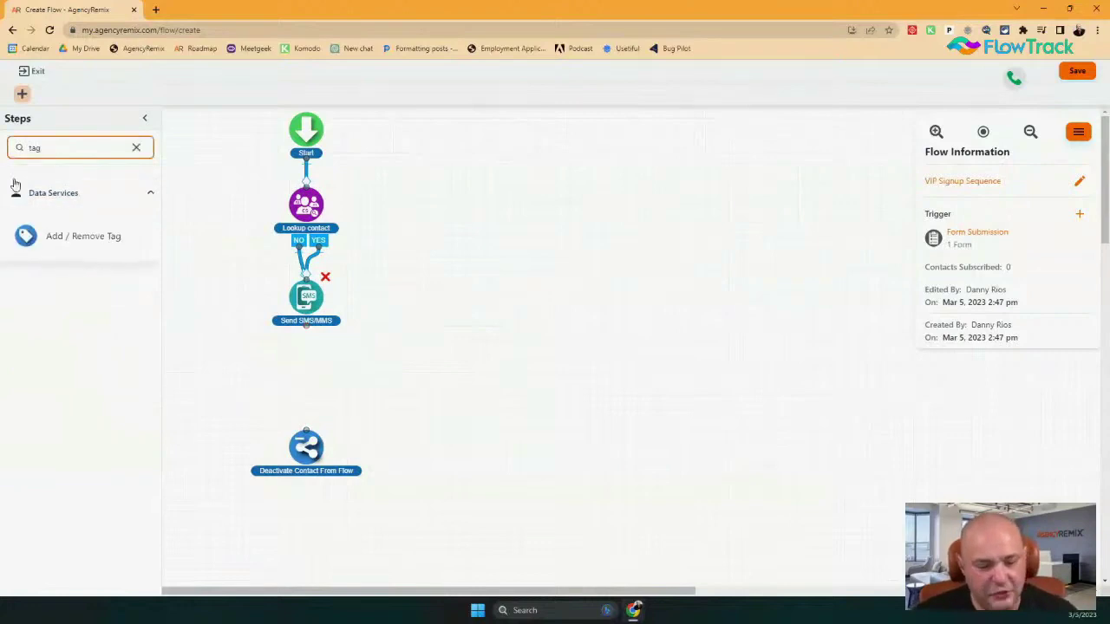
left_click_drag(54, 236, 323, 377)
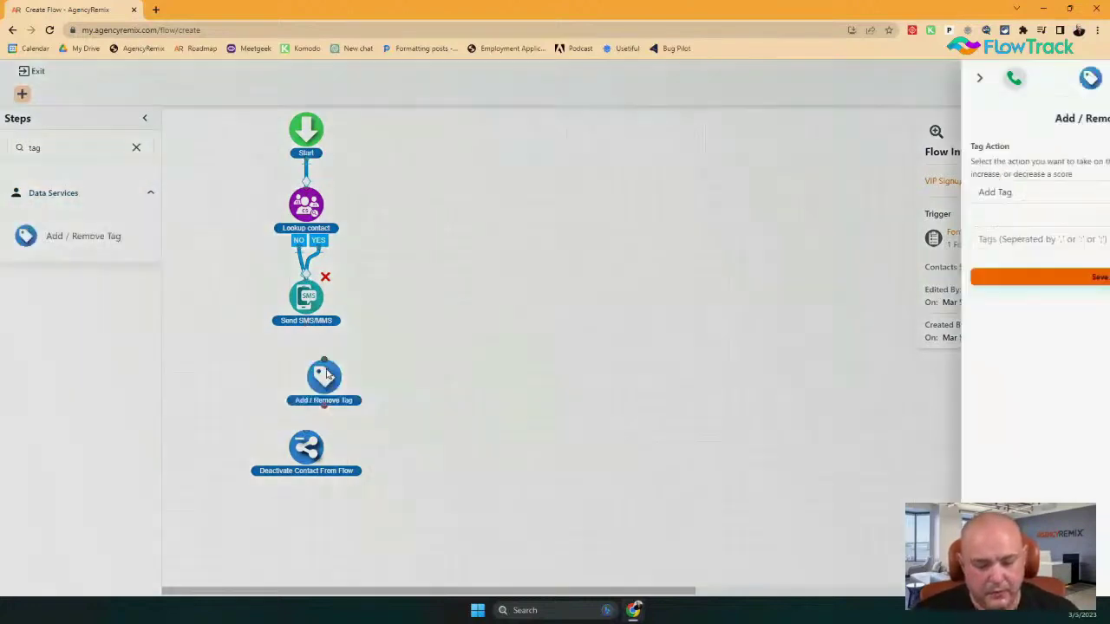
left_click(1025, 236)
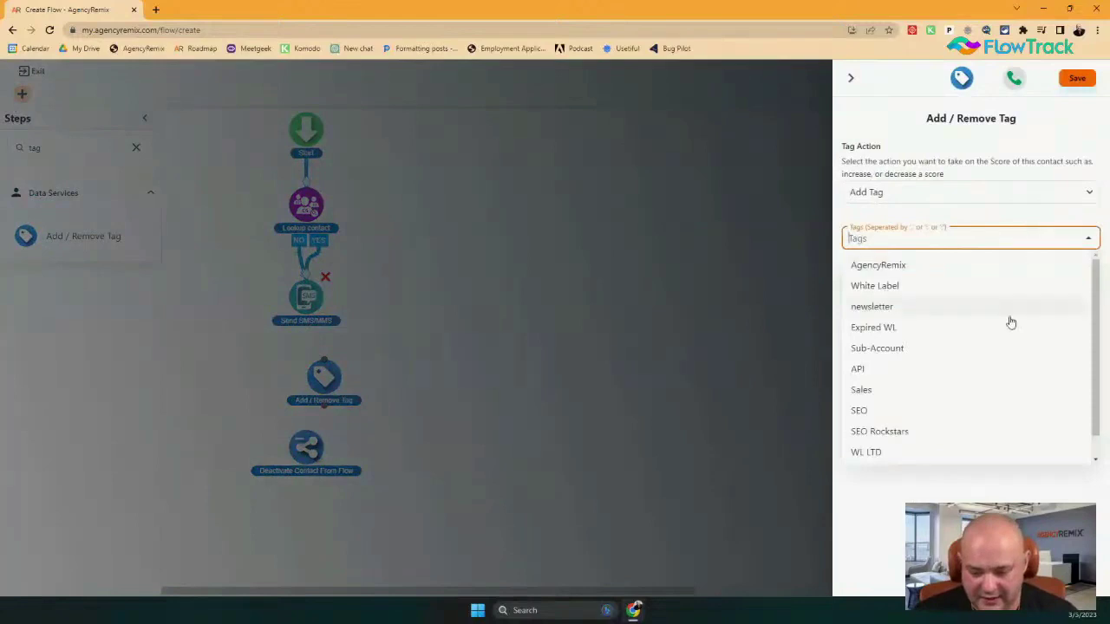
scroll(930, 460, "down", 1)
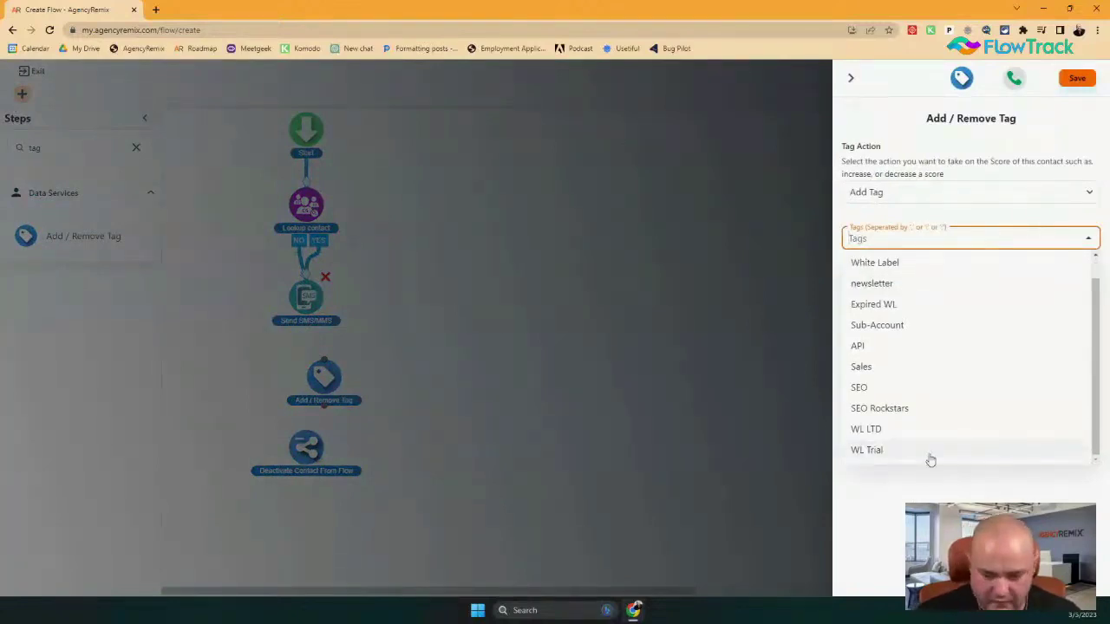
left_click(930, 461)
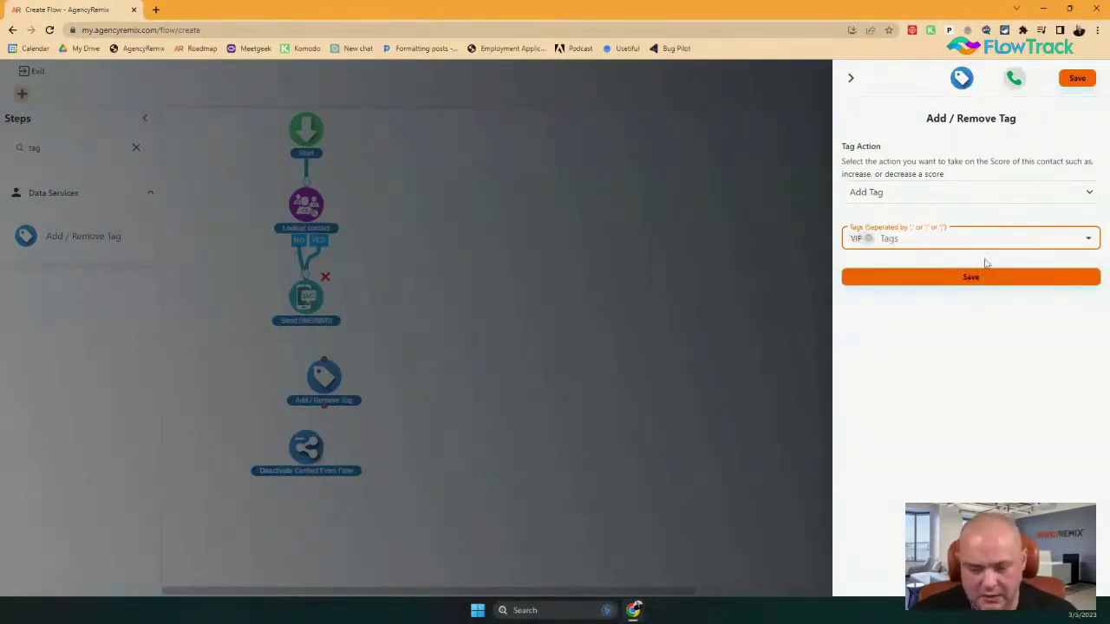
left_click(985, 275)
Connect Send SMS/MMS through the aligned Add / Remove Tag step to Deactivate Contact From Flow, and publish the flow.
left_click_drag(325, 388, 307, 388)
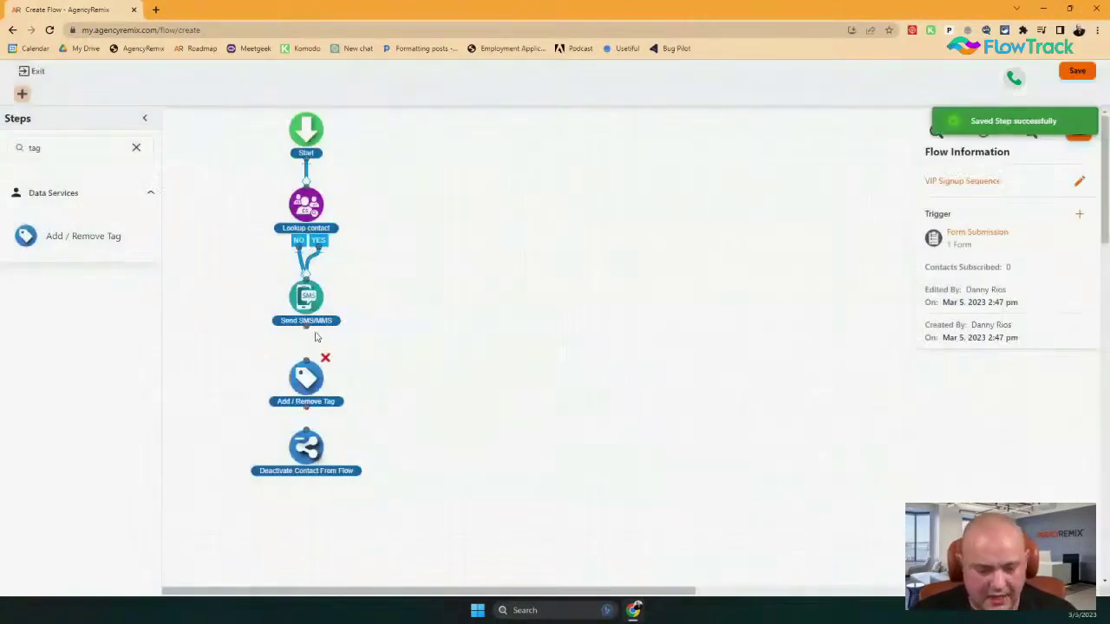
left_click_drag(305, 324, 305, 364)
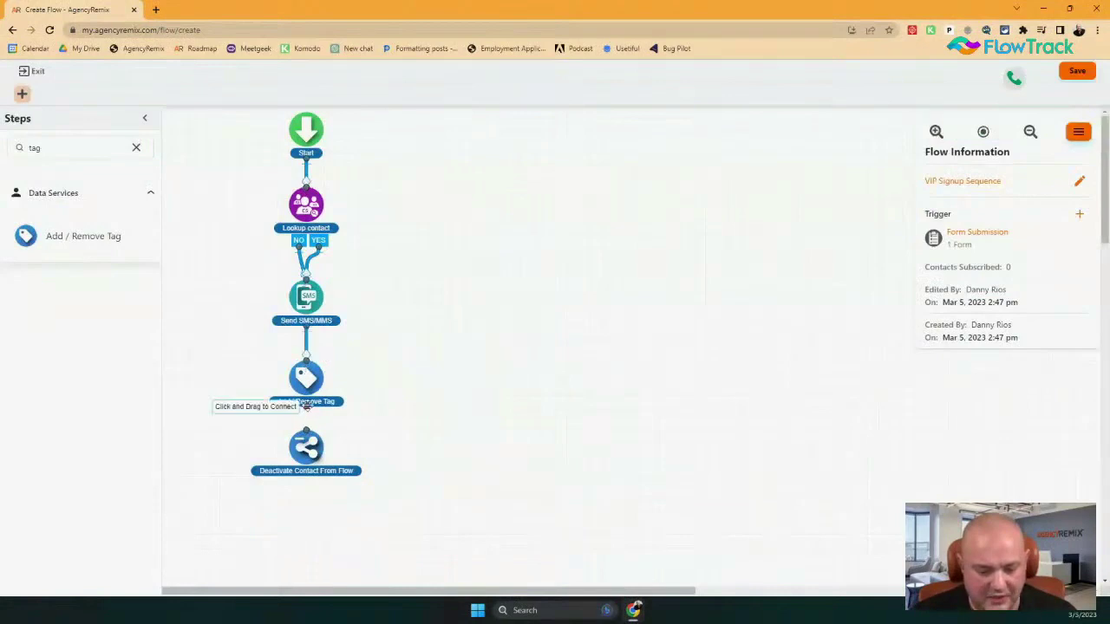
left_click_drag(305, 406, 305, 438)
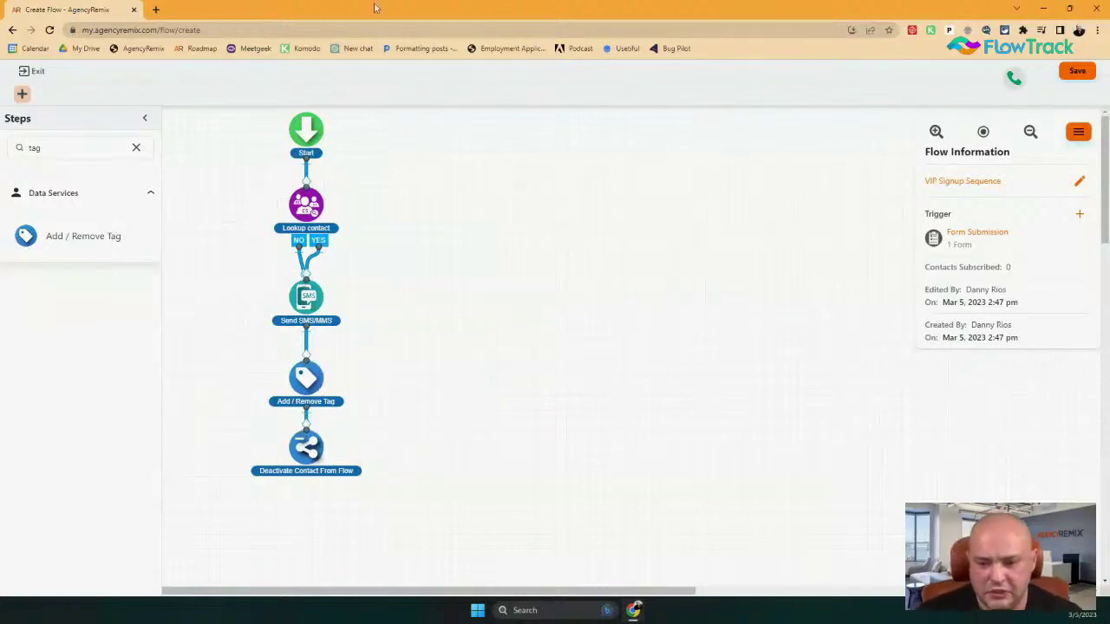
left_click(1077, 71)
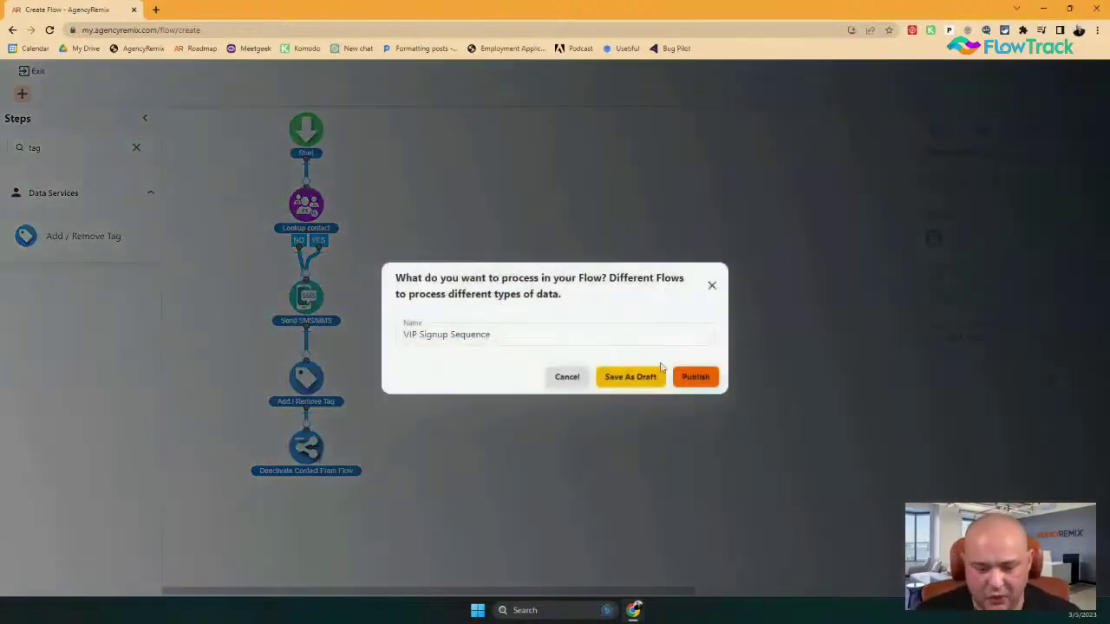
left_click(694, 377)
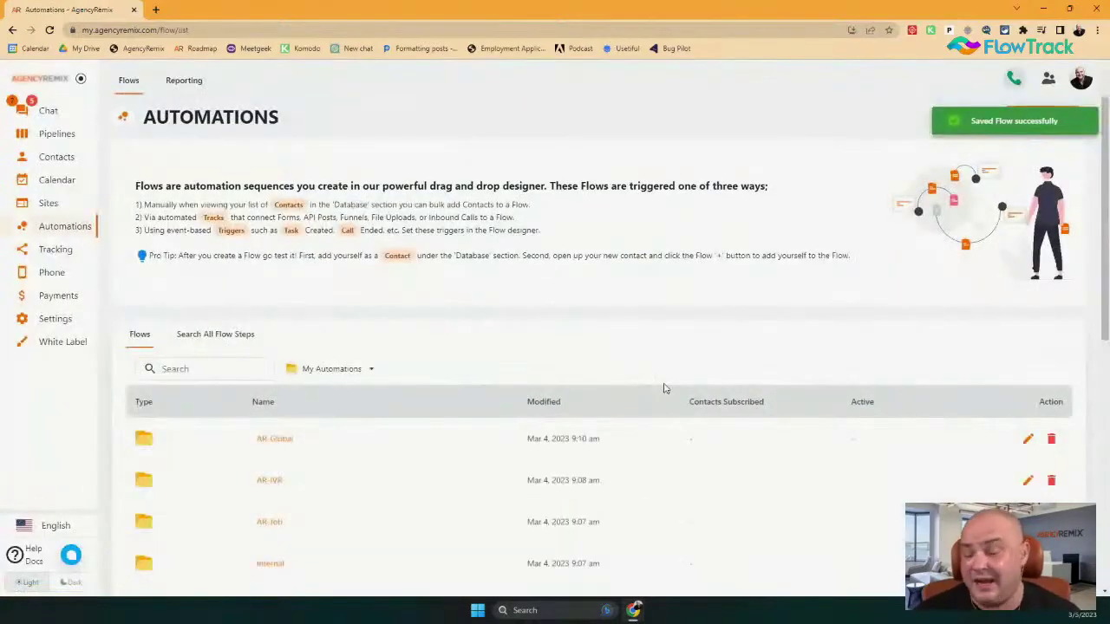